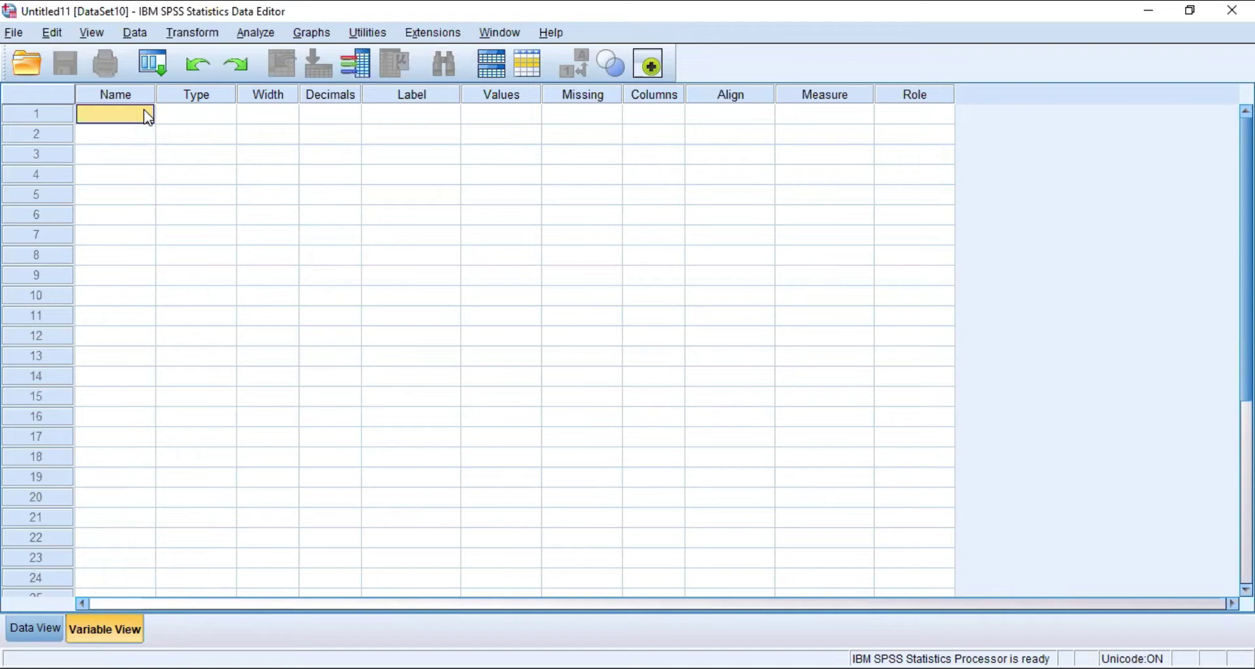
# Step: Define three variables named sebelum, sesudah and frekuensi in the first three rows
pyautogui.write('sev')
pyautogui.press('BackSpace')
pyautogui.write('belum')
pyautogui.press('Return')
pyautogui.write('sesudah')
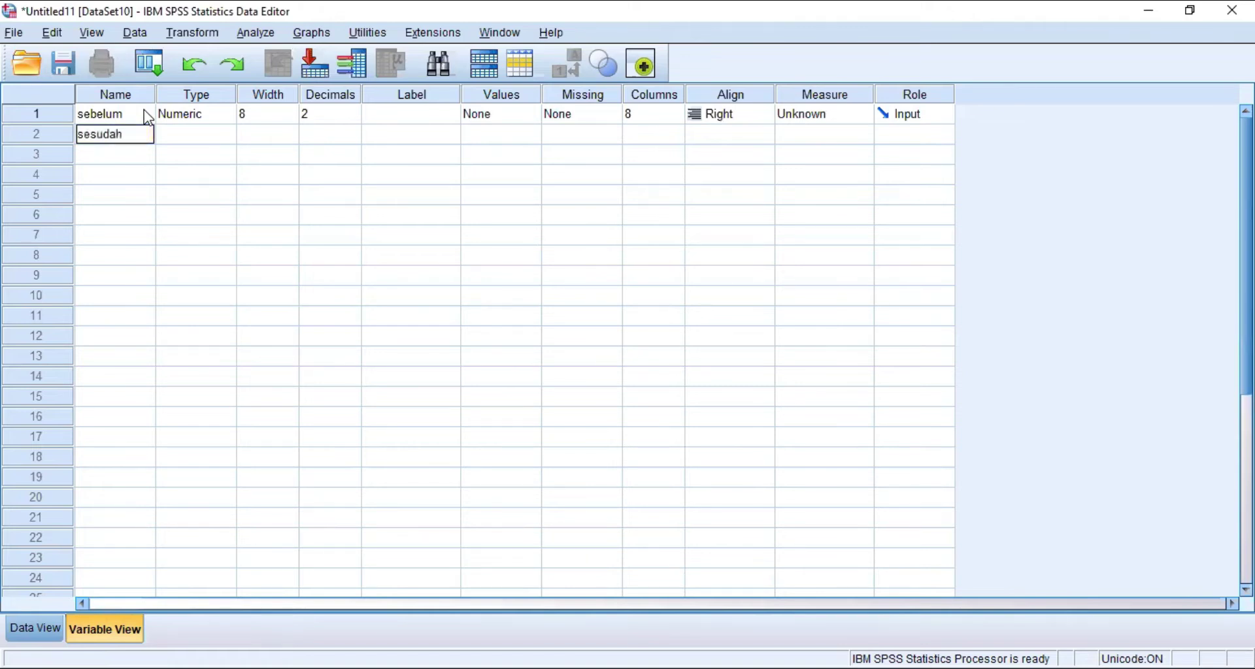
pyautogui.press('Return')
pyautogui.write('frekuensi')
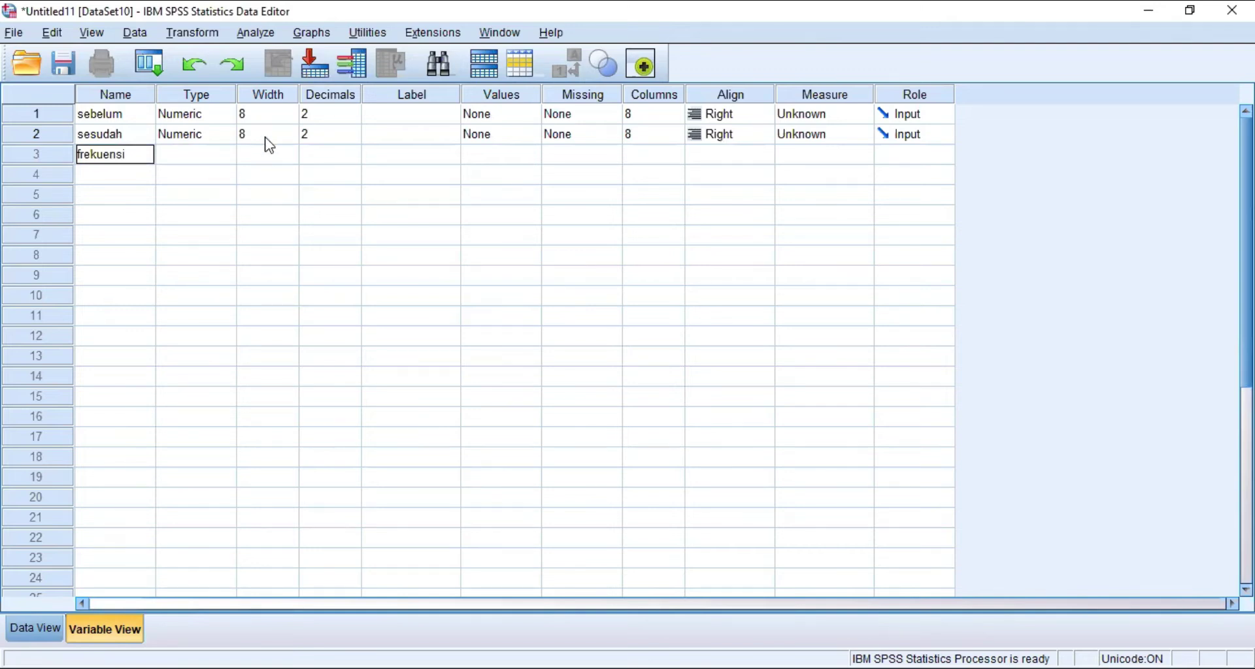
# Step: Set the decimals of sebelum, sesudah and frekuensi to 0
pyautogui.click(306, 116)
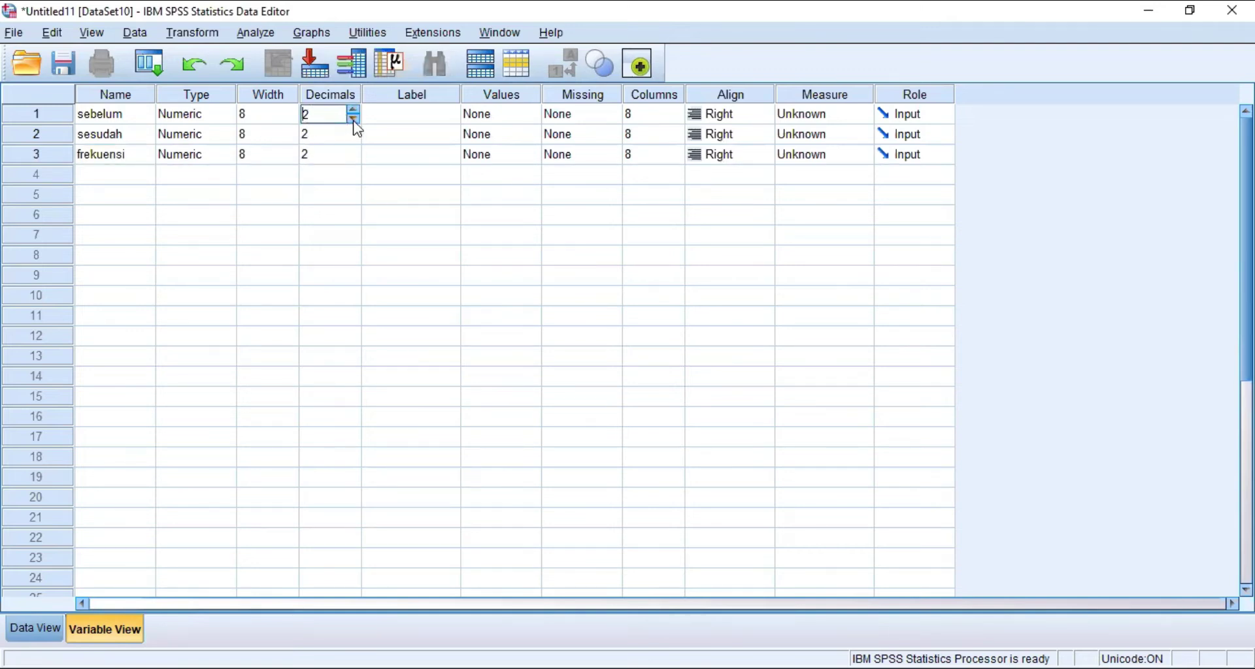
pyautogui.doubleClick(353, 119)
pyautogui.click(347, 137)
pyautogui.doubleClick(353, 139)
pyautogui.click(346, 157)
pyautogui.doubleClick(353, 159)
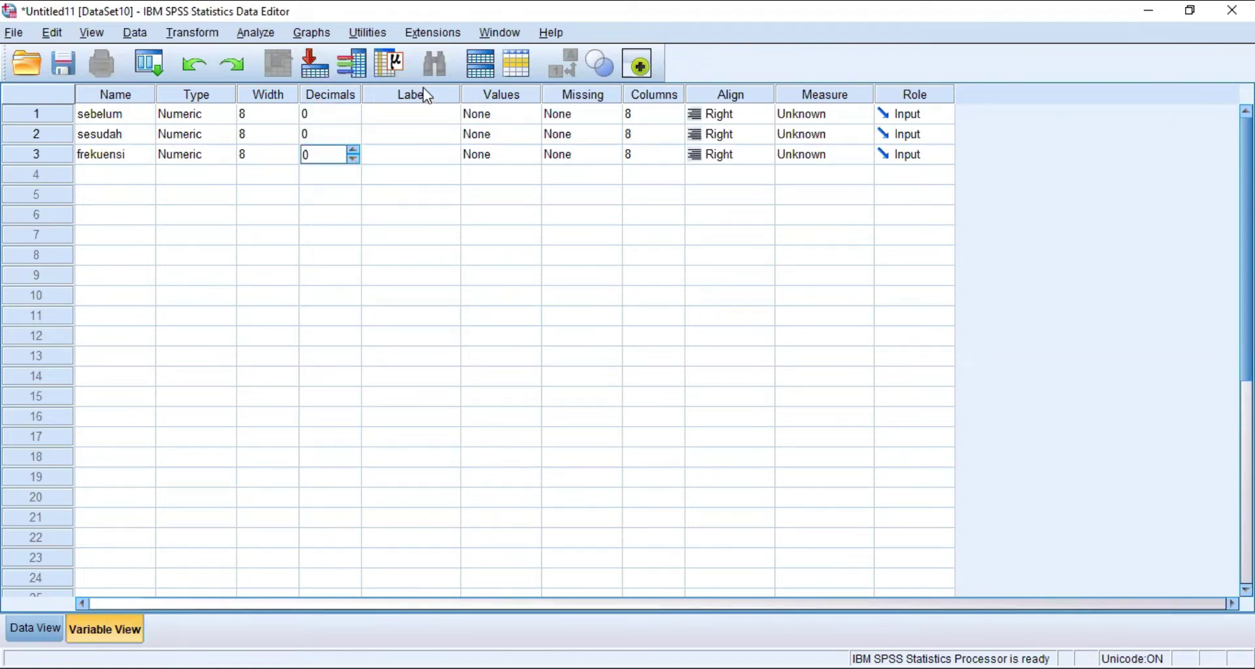
# Step: Label the sebelum variable "sebelum sponsor" and the sesudah variable "setelah sponsor"
pyautogui.click(419, 108)
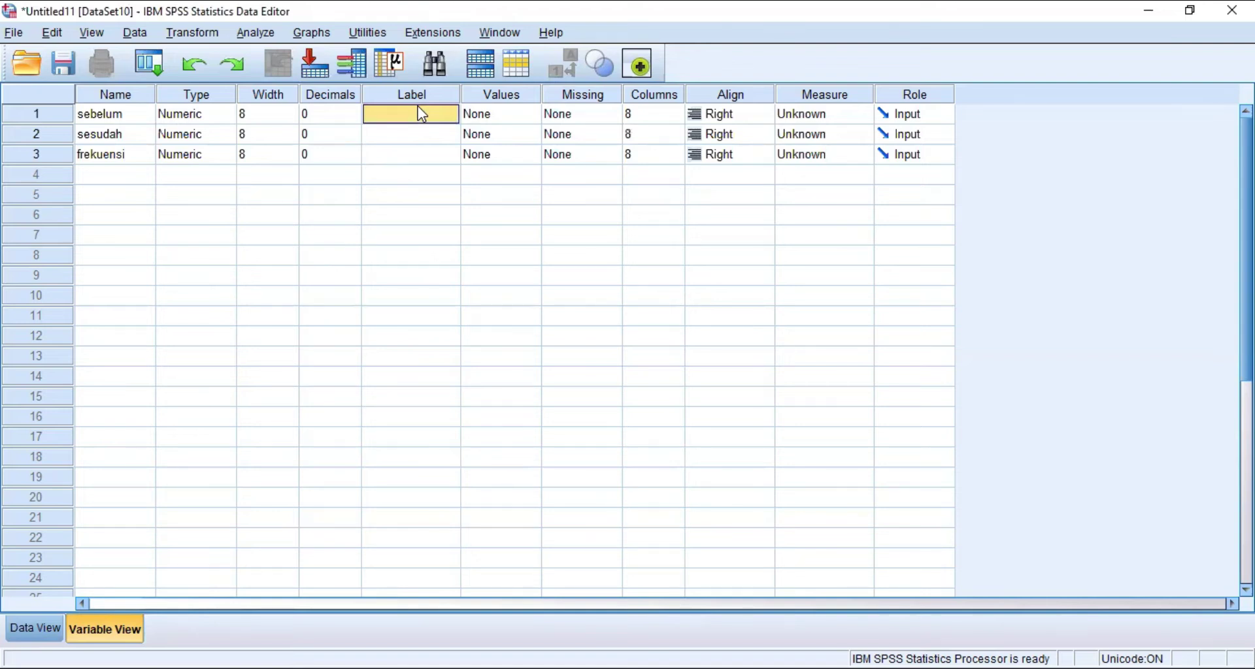
pyautogui.write('sebelum sponsor')
pyautogui.click(422, 136)
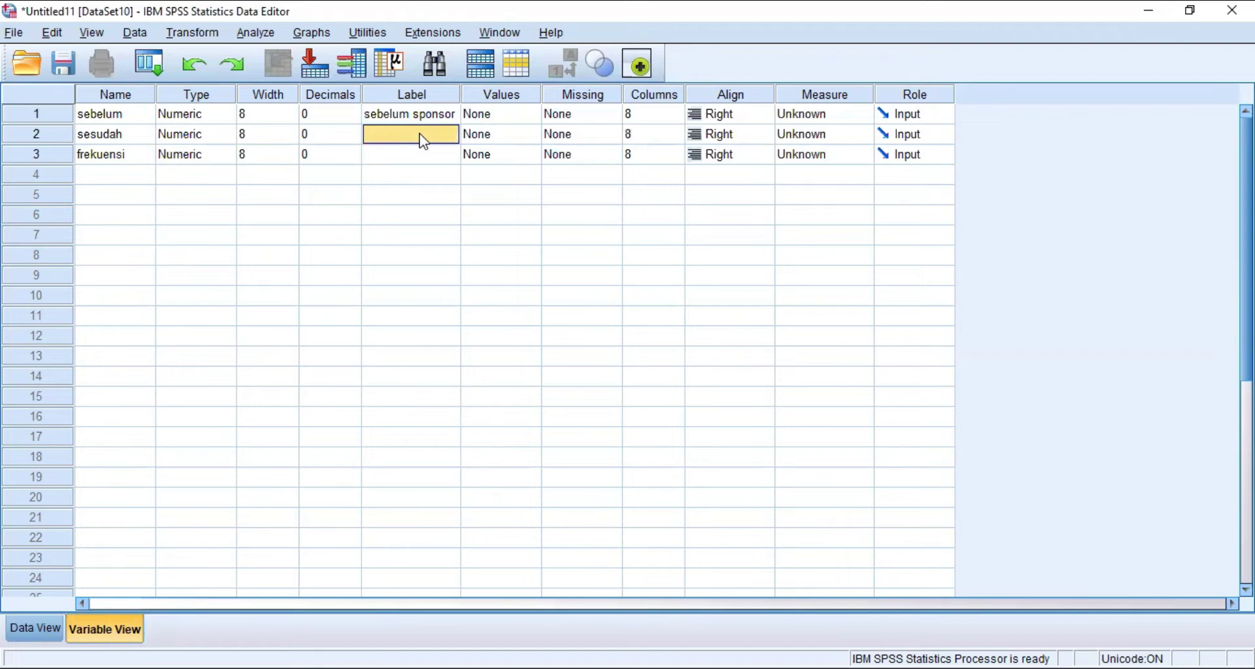
pyautogui.write('setelah sponsor')
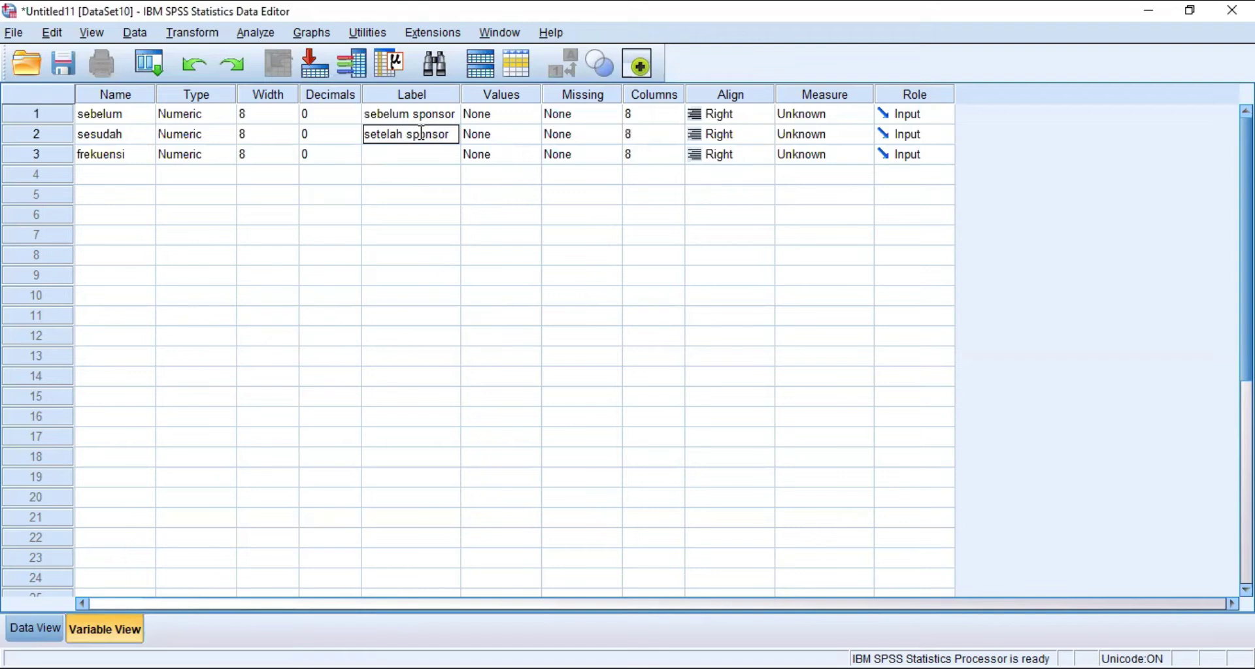
# Step: Define the value labels of sebelum as 1 = "tidak membeli" and 2 = "membeli"
pyautogui.click(469, 115)
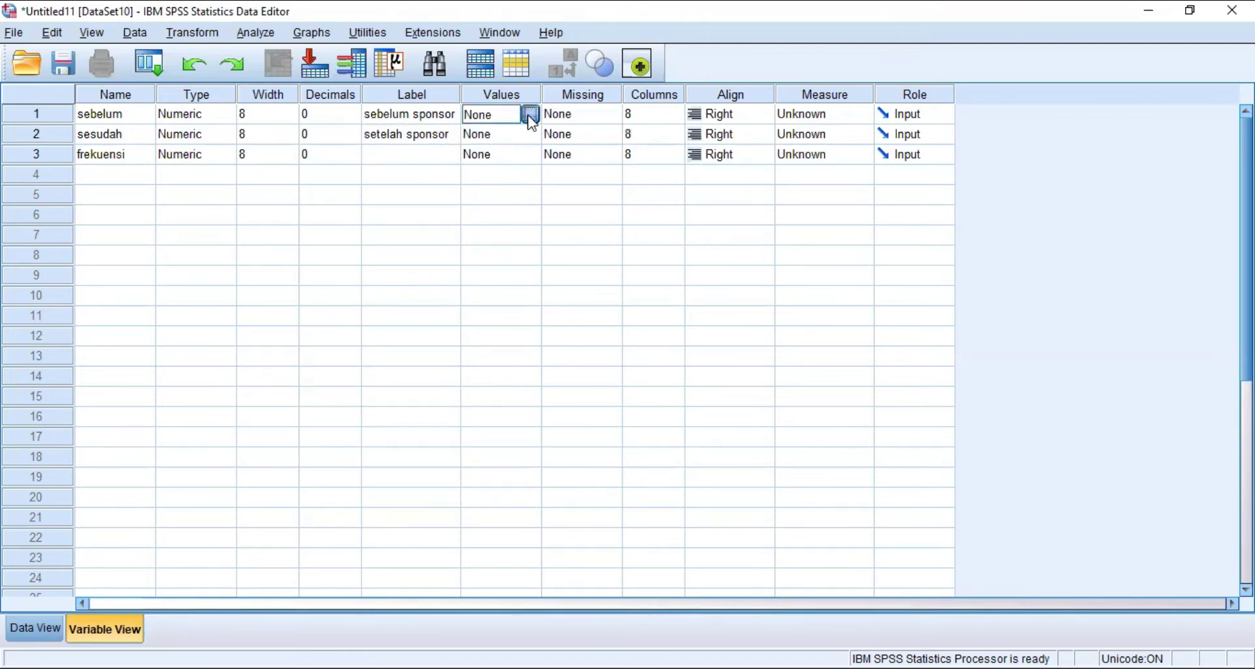
pyautogui.click(531, 115)
pyautogui.write('1')
pyautogui.click(511, 292)
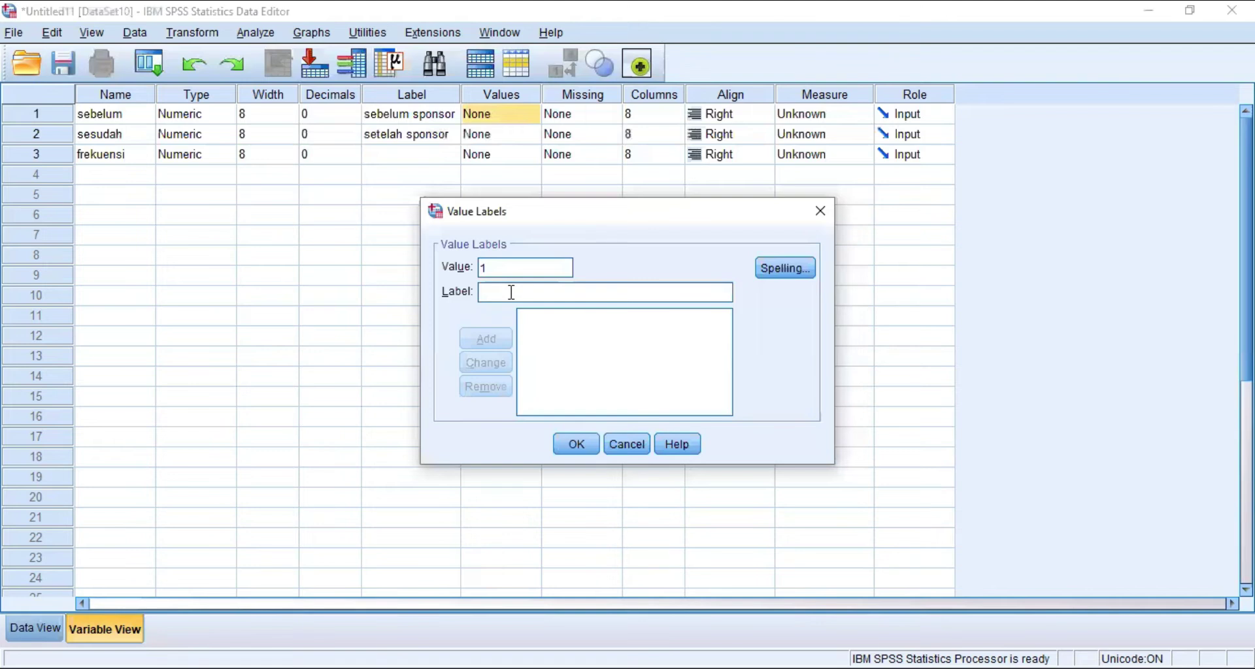
pyautogui.write('ti')
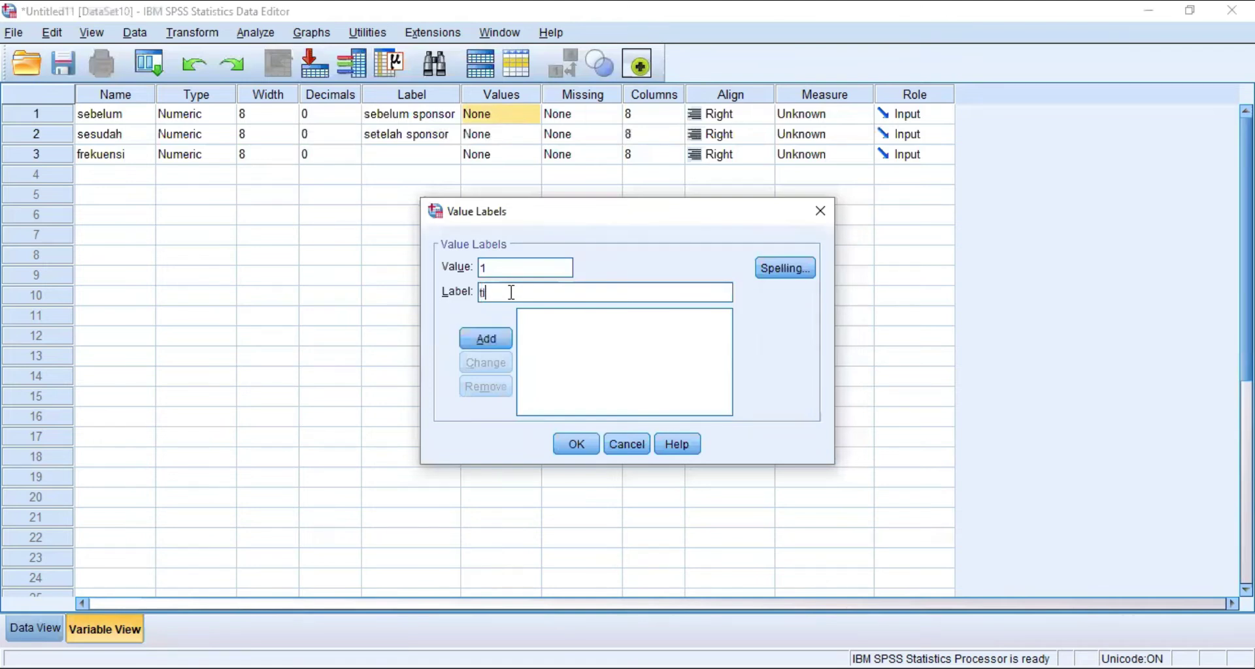
pyautogui.write('dak membeli')
pyautogui.press('Return')
pyautogui.write('2')
pyautogui.click(511, 292)
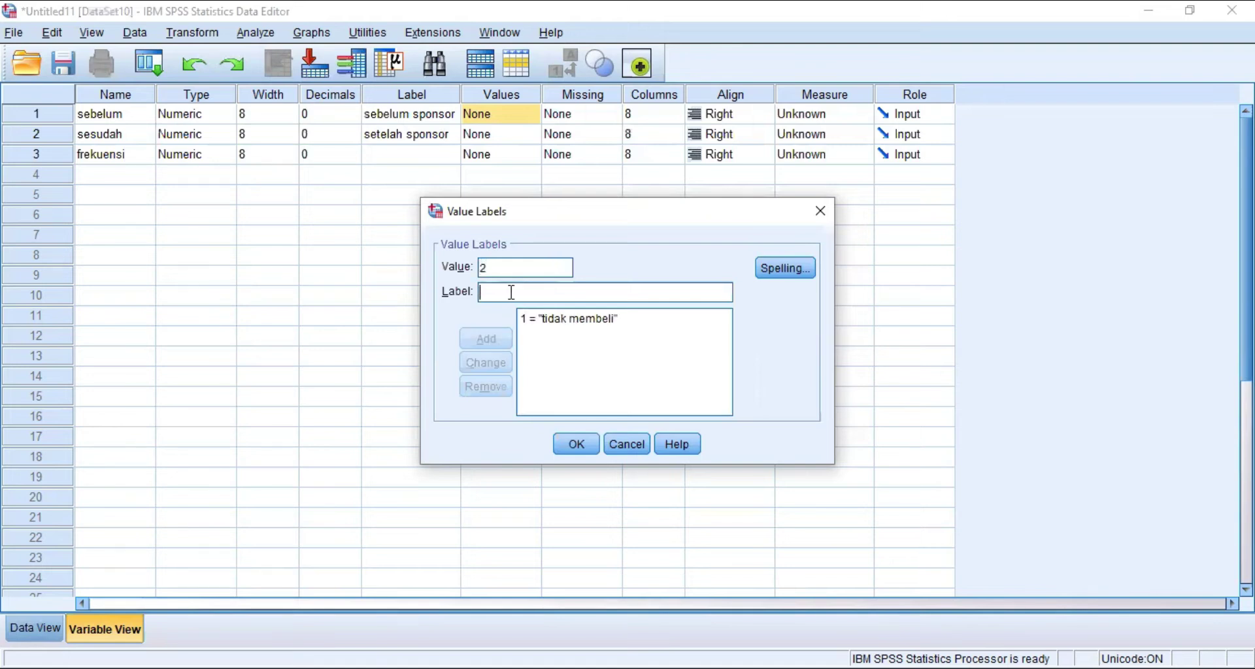
pyautogui.write('membeli')
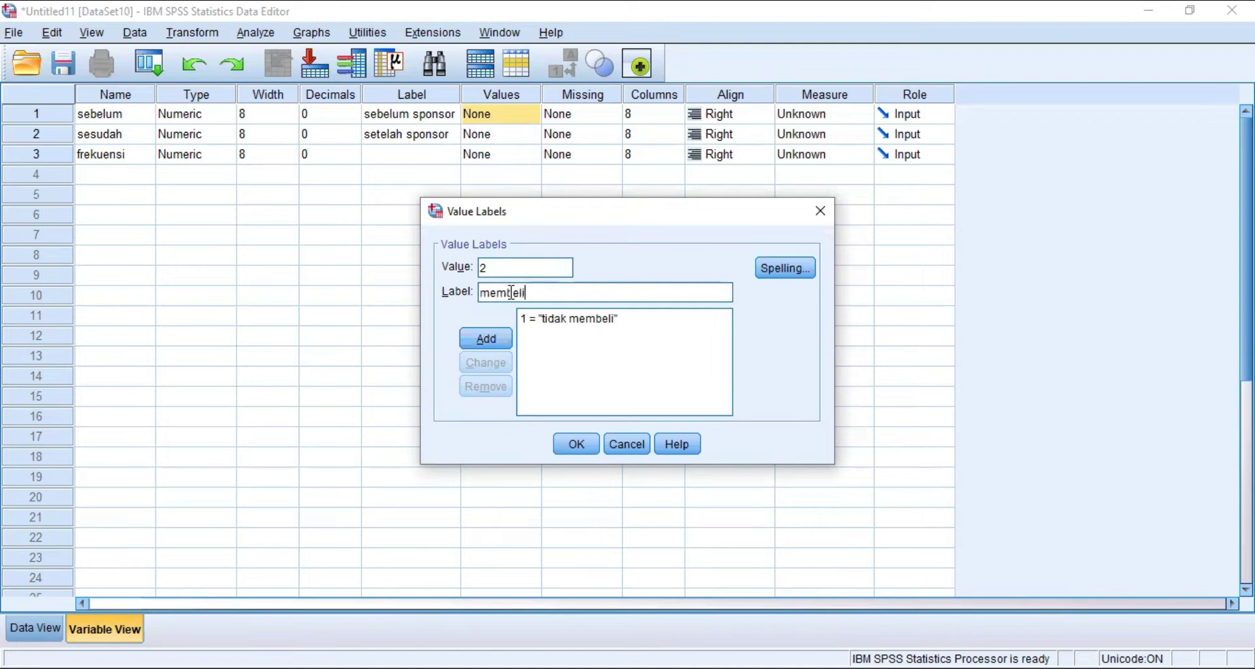
pyautogui.press('Return')
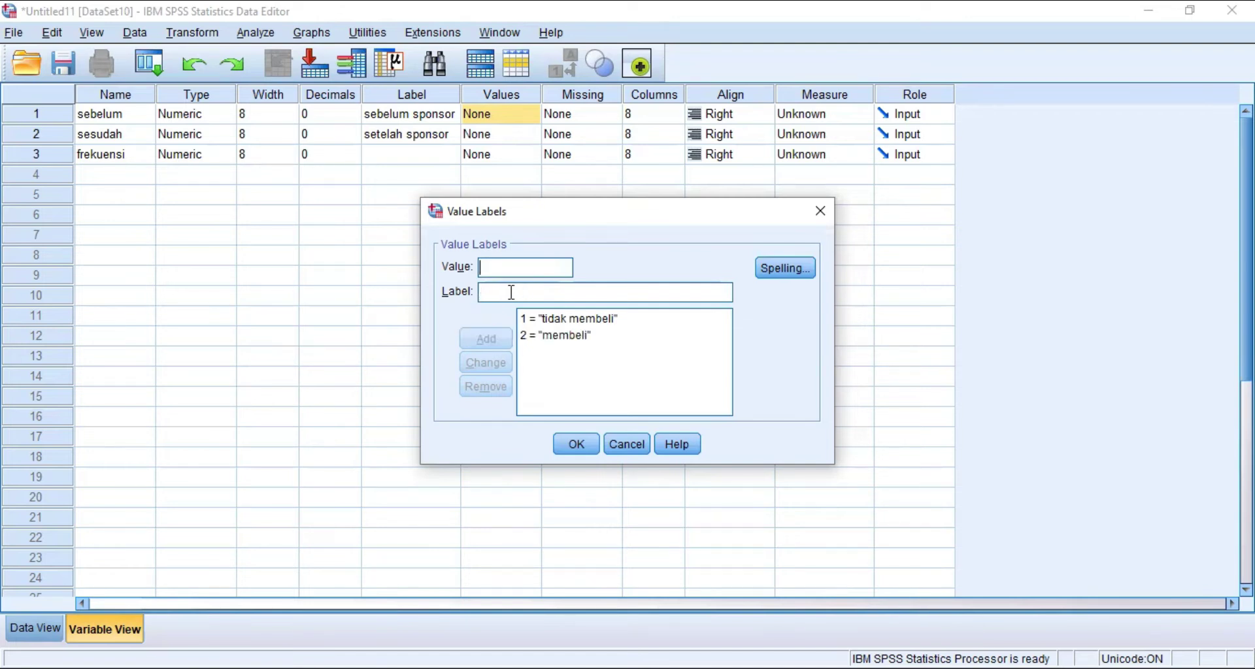
pyautogui.click(572, 447)
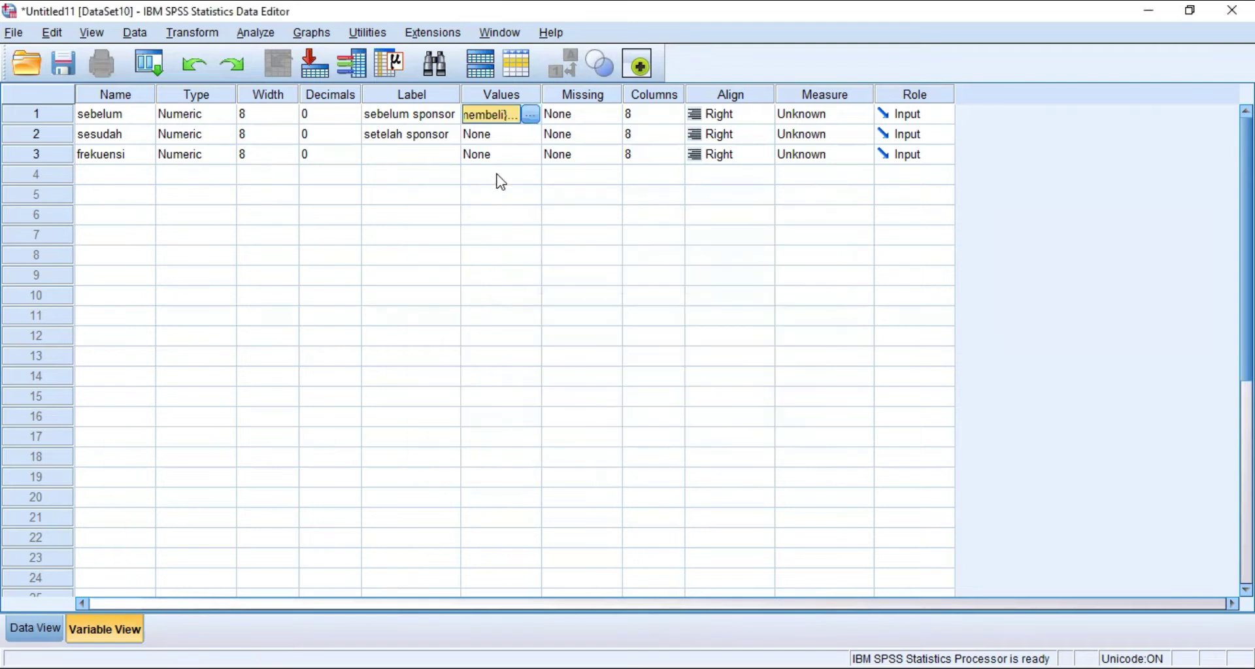
# Step: Define the value labels of sesudah as 1 = "tidak membeli" and 2 = "membeli"
pyautogui.click(497, 137)
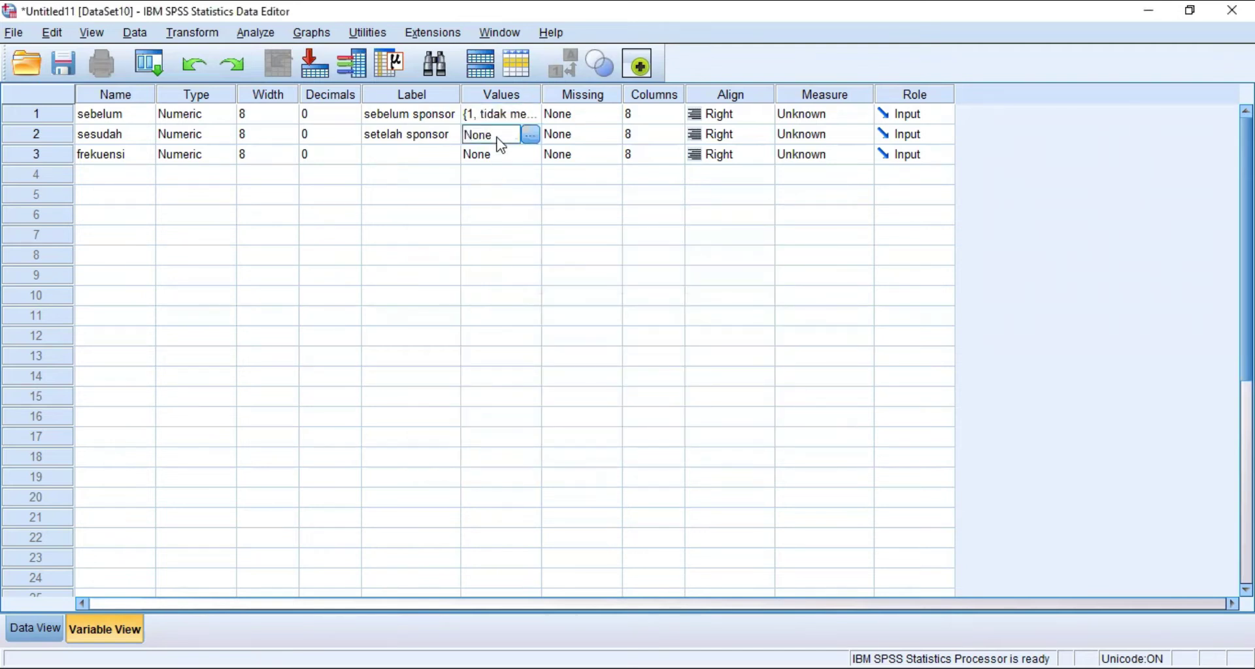
pyautogui.click(531, 134)
pyautogui.write('1')
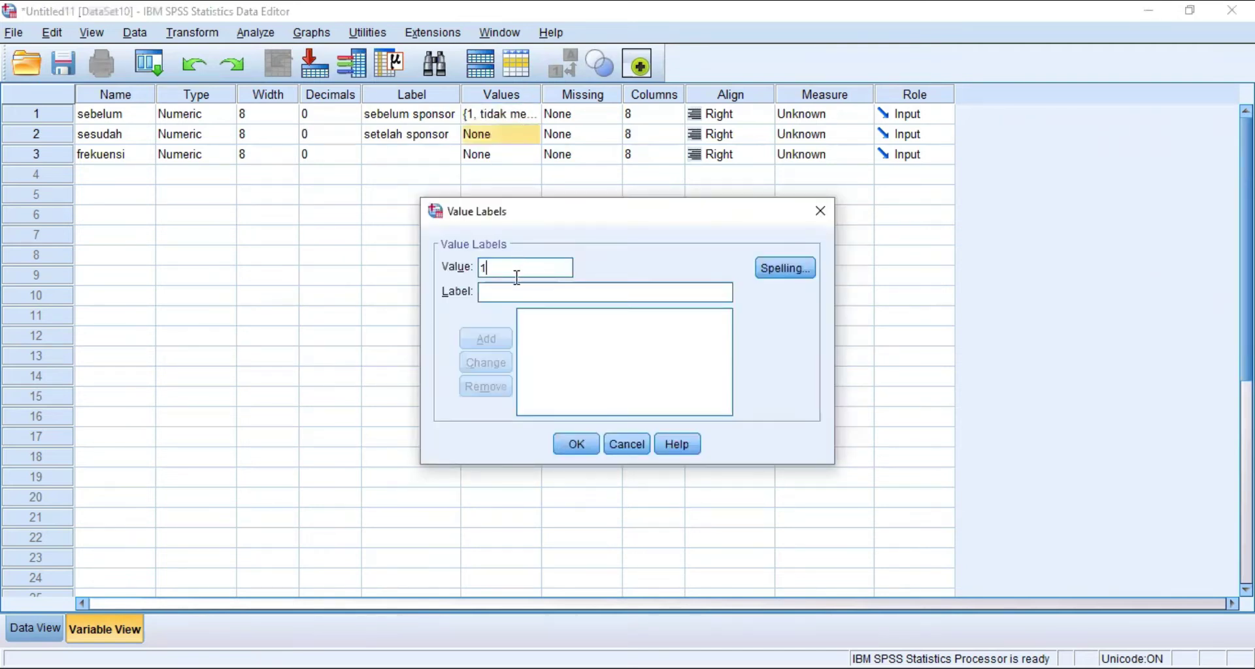
pyautogui.click(515, 293)
pyautogui.write('tidak membeli')
pyautogui.press('Return')
pyautogui.write('2')
pyautogui.click(500, 292)
pyautogui.write('mem')
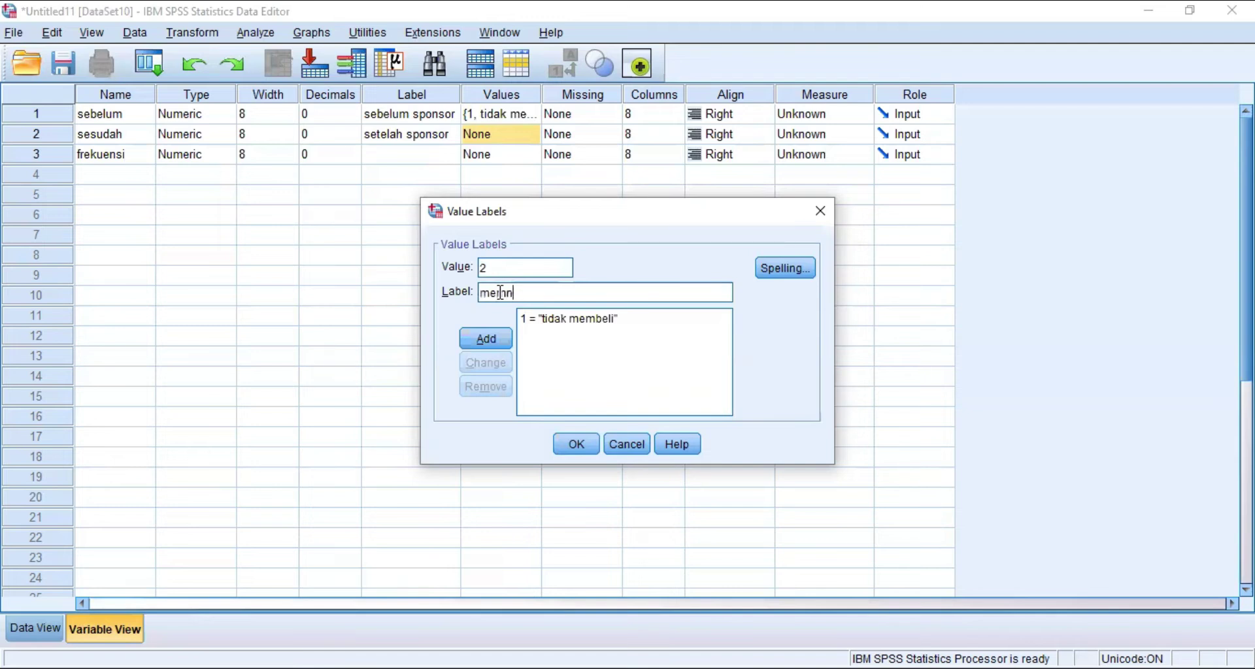
pyautogui.write('beli')
pyautogui.click(477, 335)
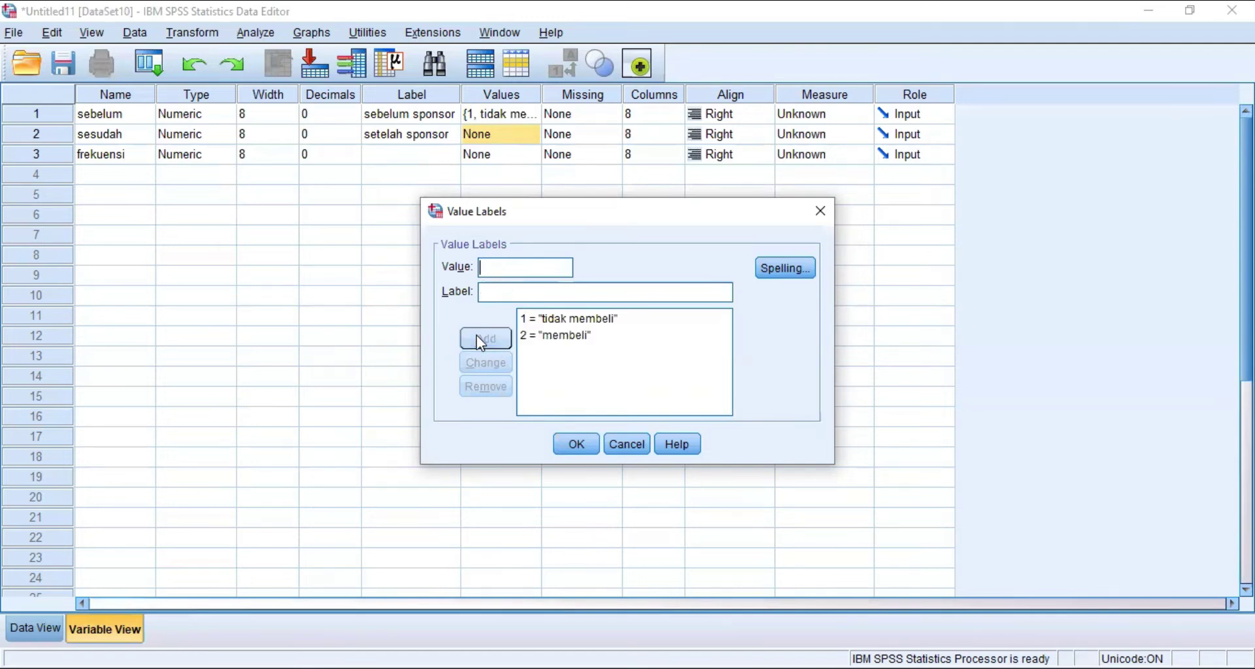
pyautogui.click(570, 445)
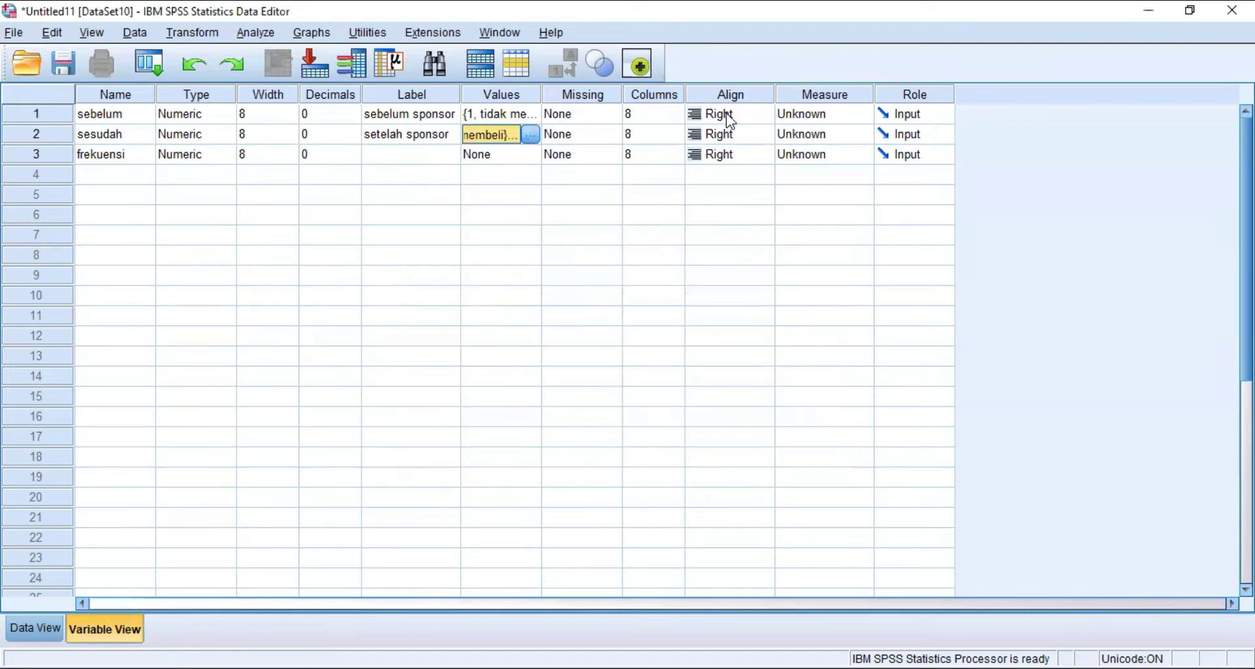
# Step: Set the measurement level of sebelum and sesudah to Nominal and that of frekuensi to Scale
pyautogui.click(799, 119)
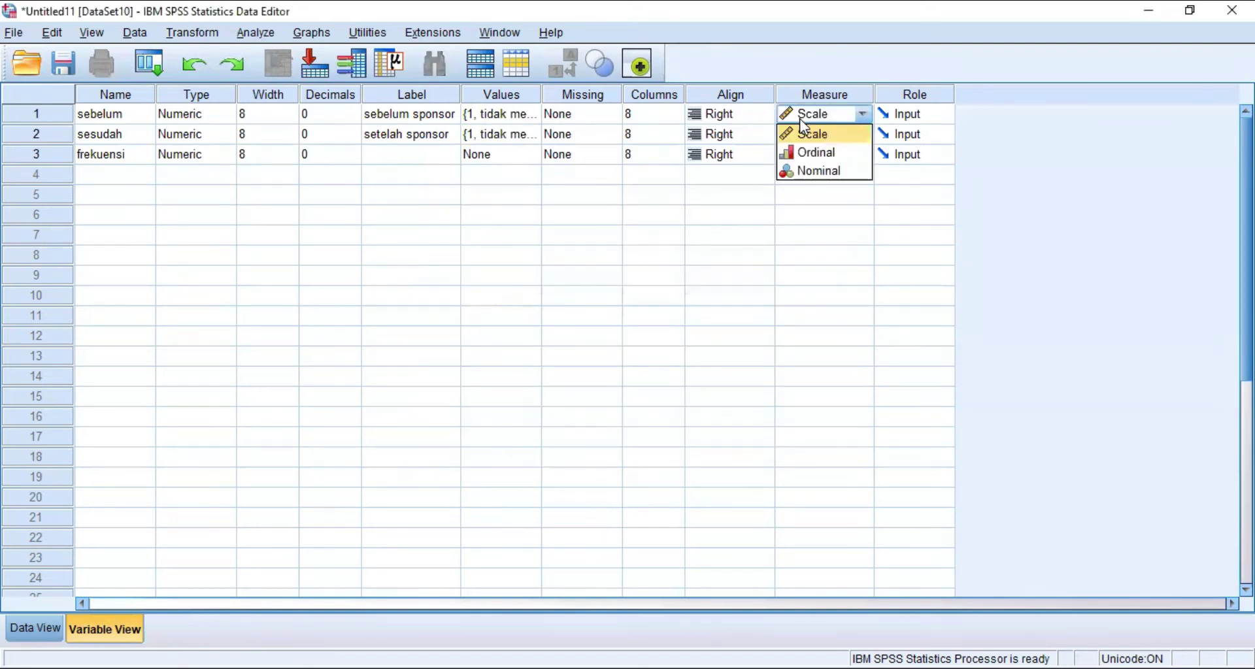
pyautogui.click(809, 171)
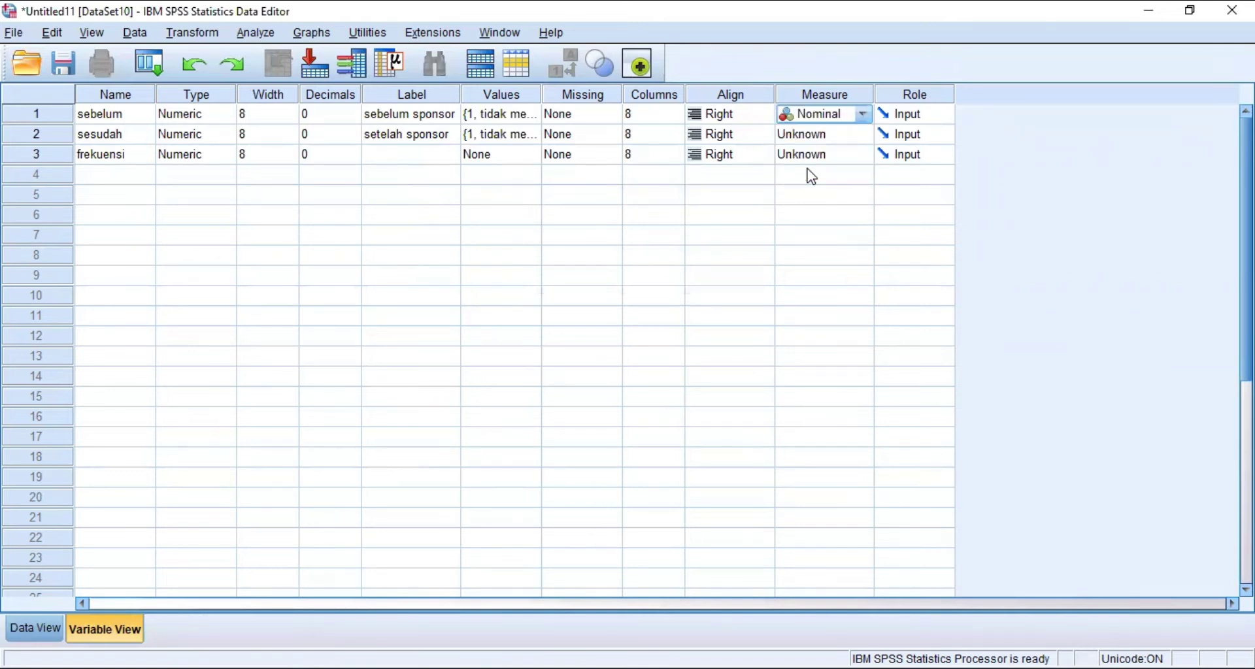
pyautogui.click(813, 138)
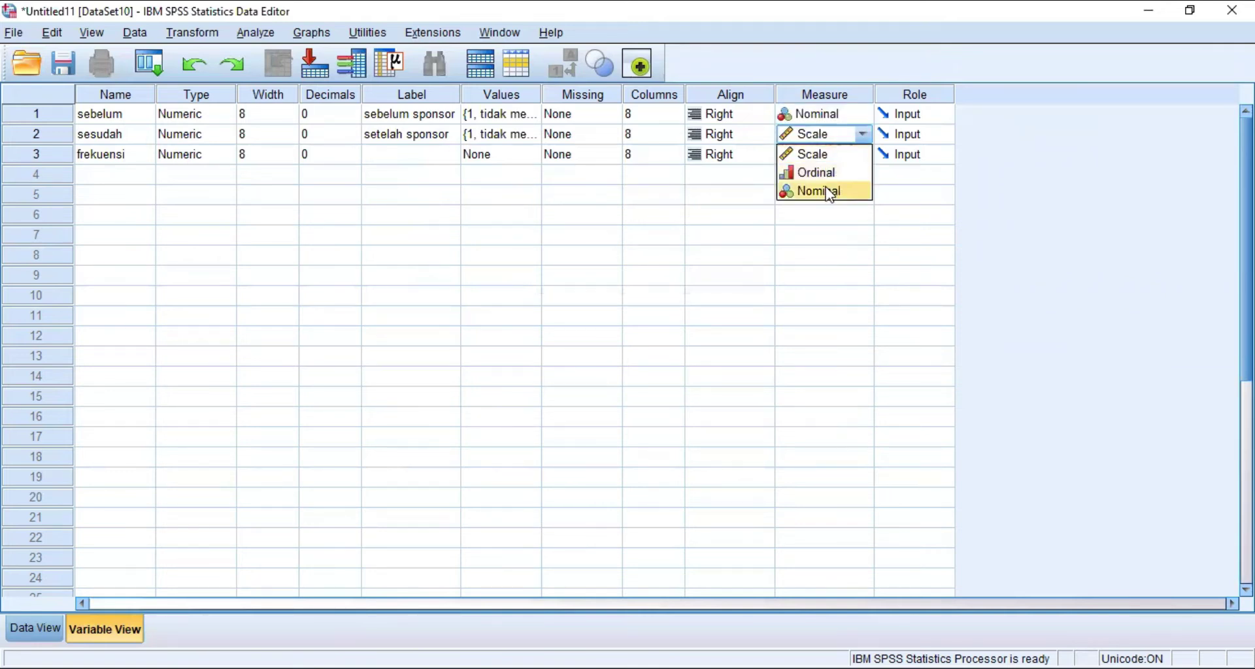
pyautogui.click(817, 191)
pyautogui.click(820, 156)
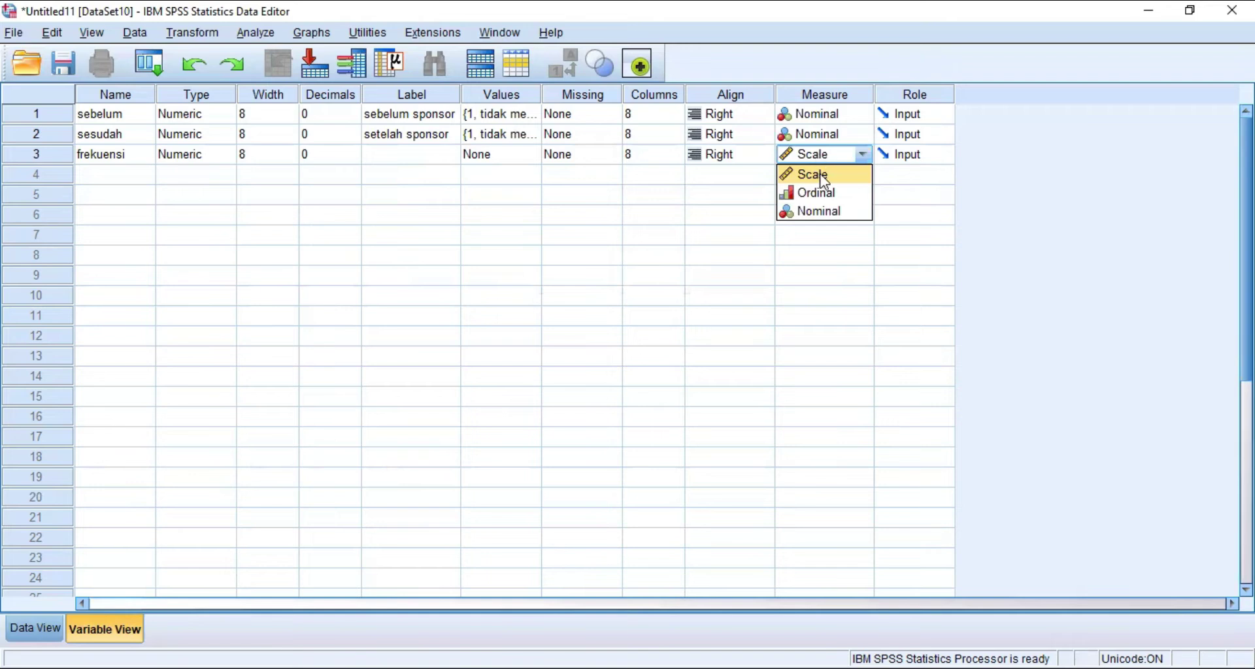
pyautogui.click(819, 175)
# Step: Enter the first case in the data view with sebelum 1, sesudah 1 and frekuensi 65
pyautogui.click(36, 629)
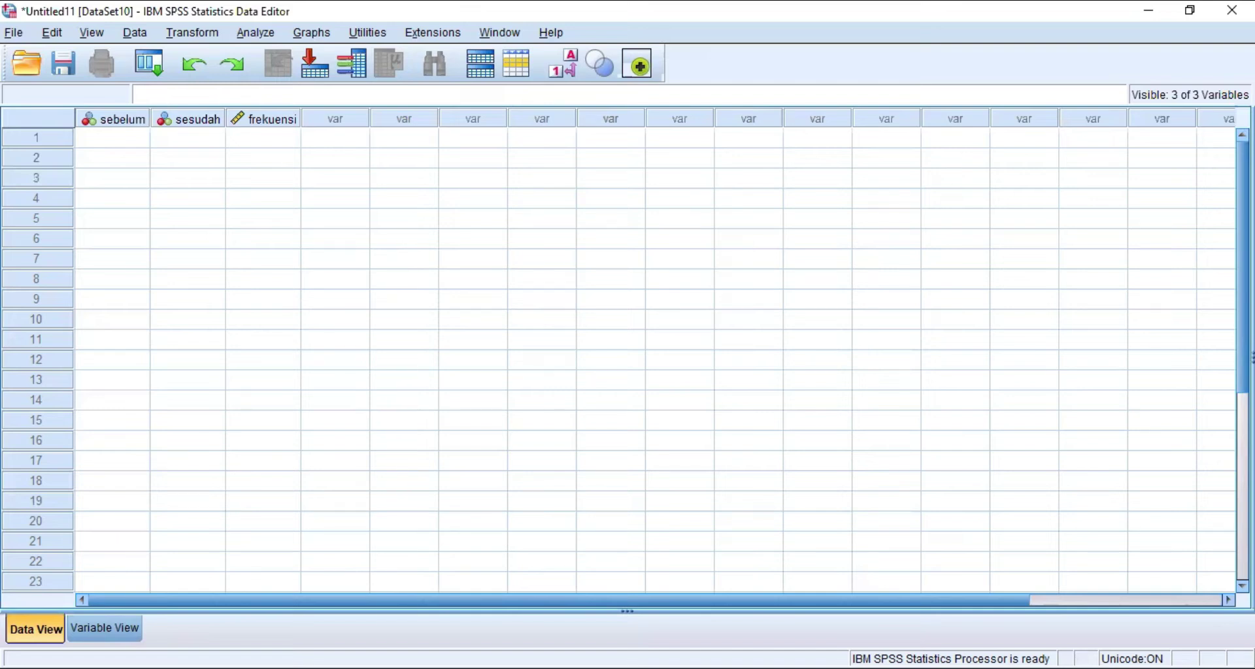
pyautogui.click(135, 143)
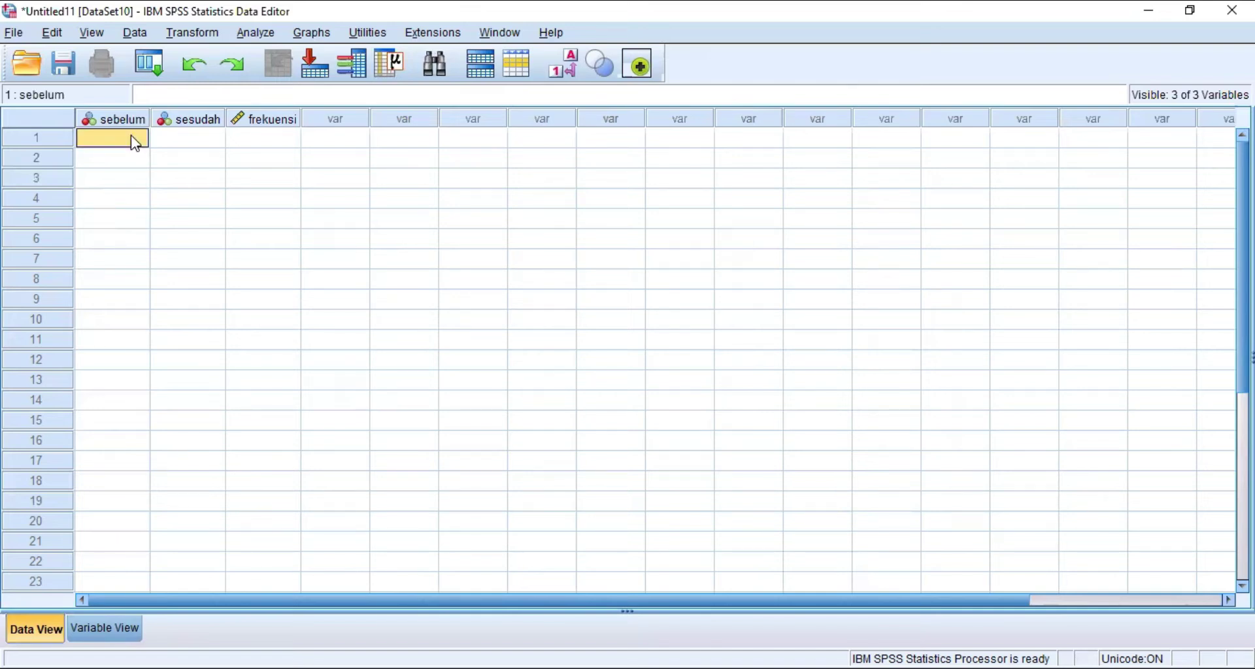
pyautogui.write('1')
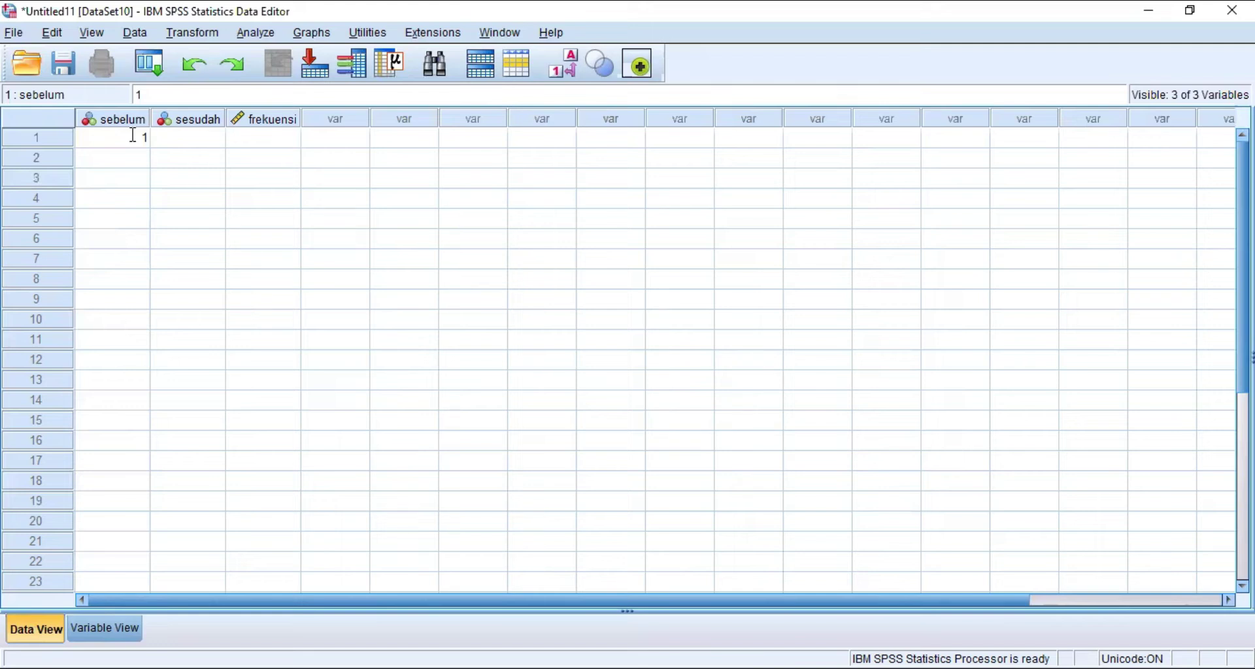
pyautogui.click(170, 140)
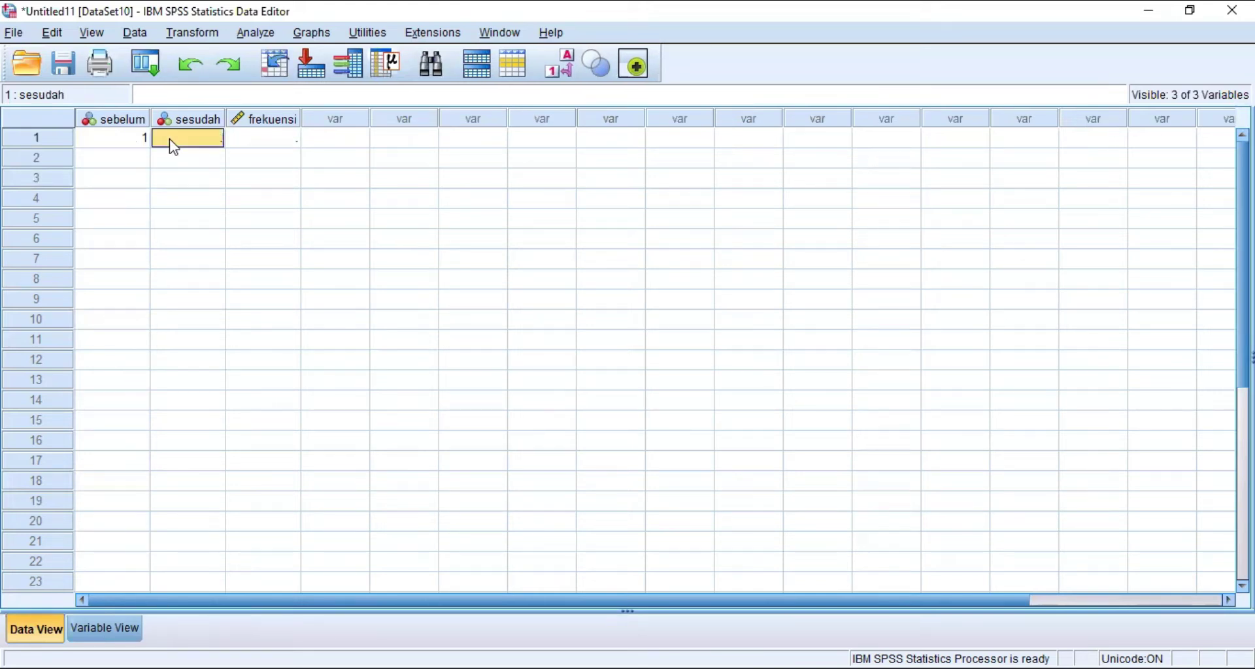
pyautogui.write('1')
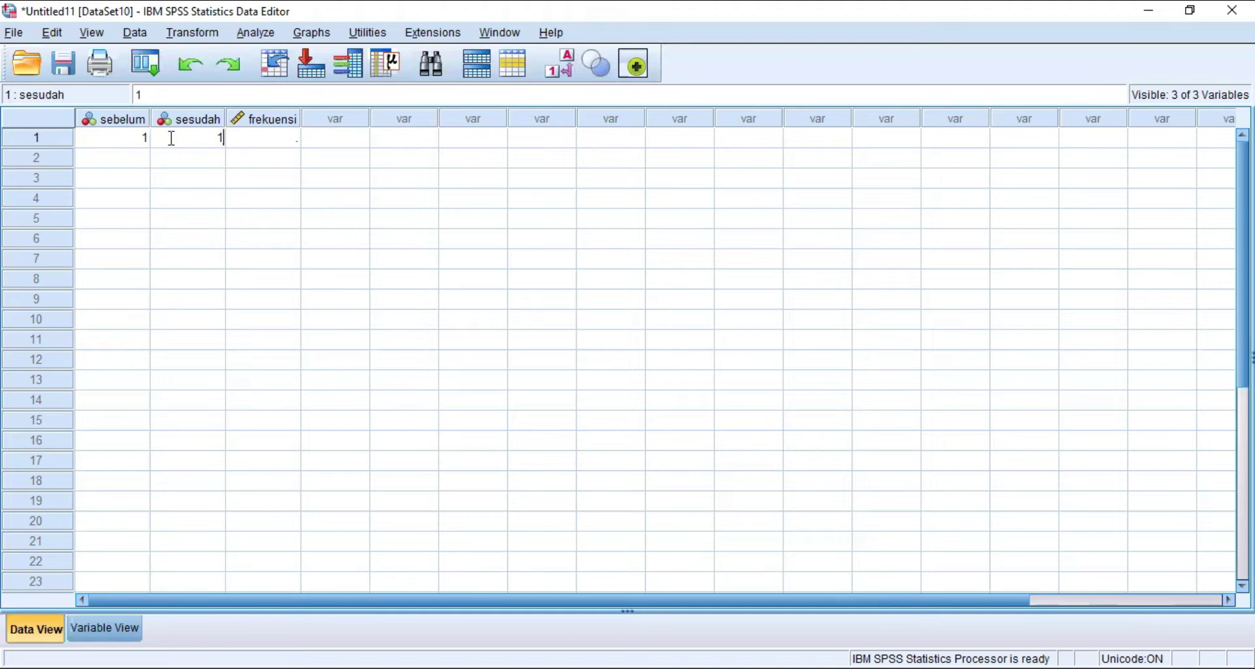
pyautogui.click(254, 147)
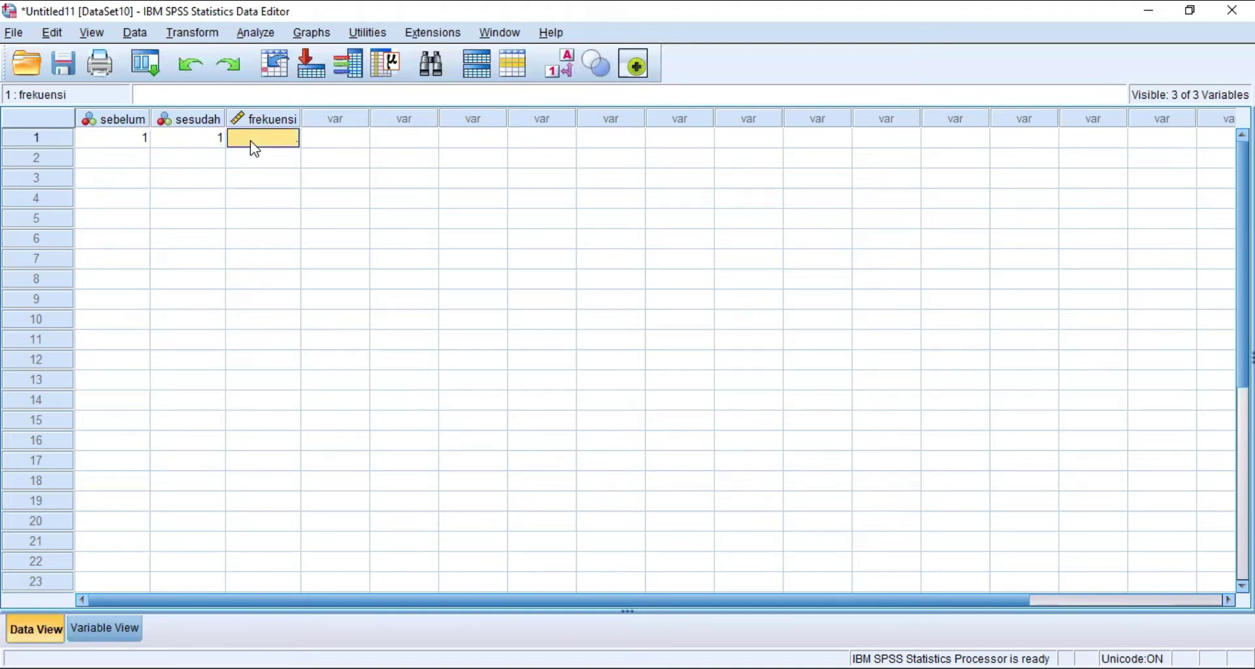
pyautogui.write('65')
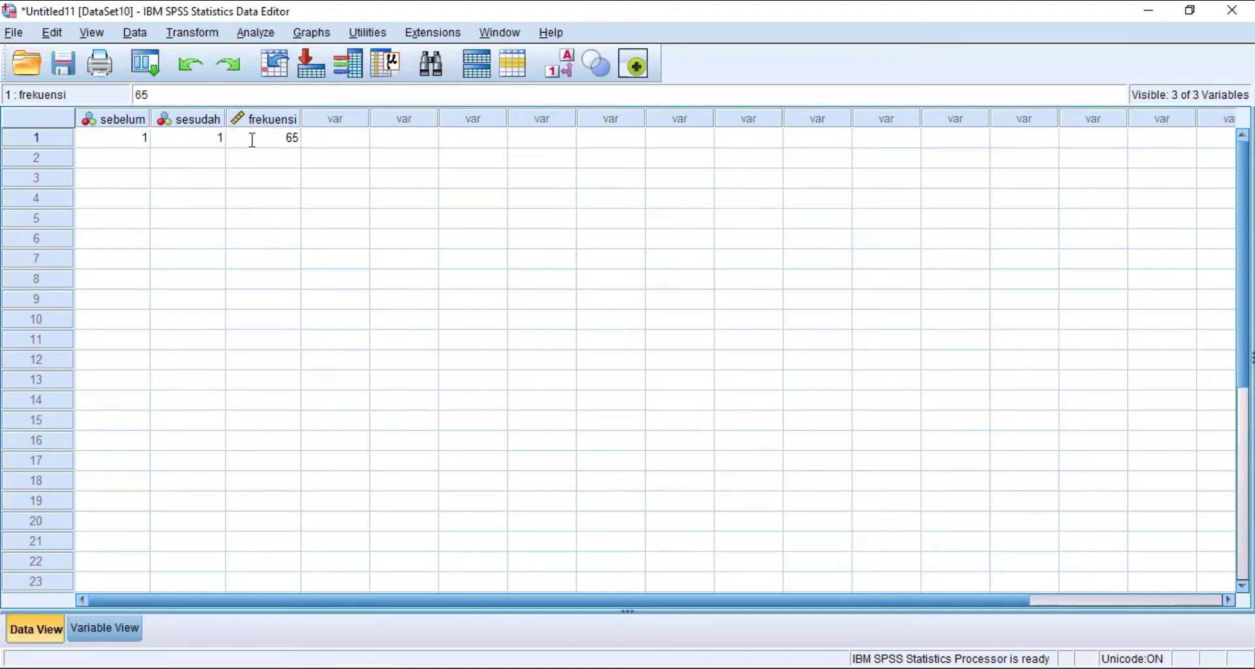
# Step: Enter the second case with sebelum 1, sesudah 2 and frekuensi 85
pyautogui.click(142, 166)
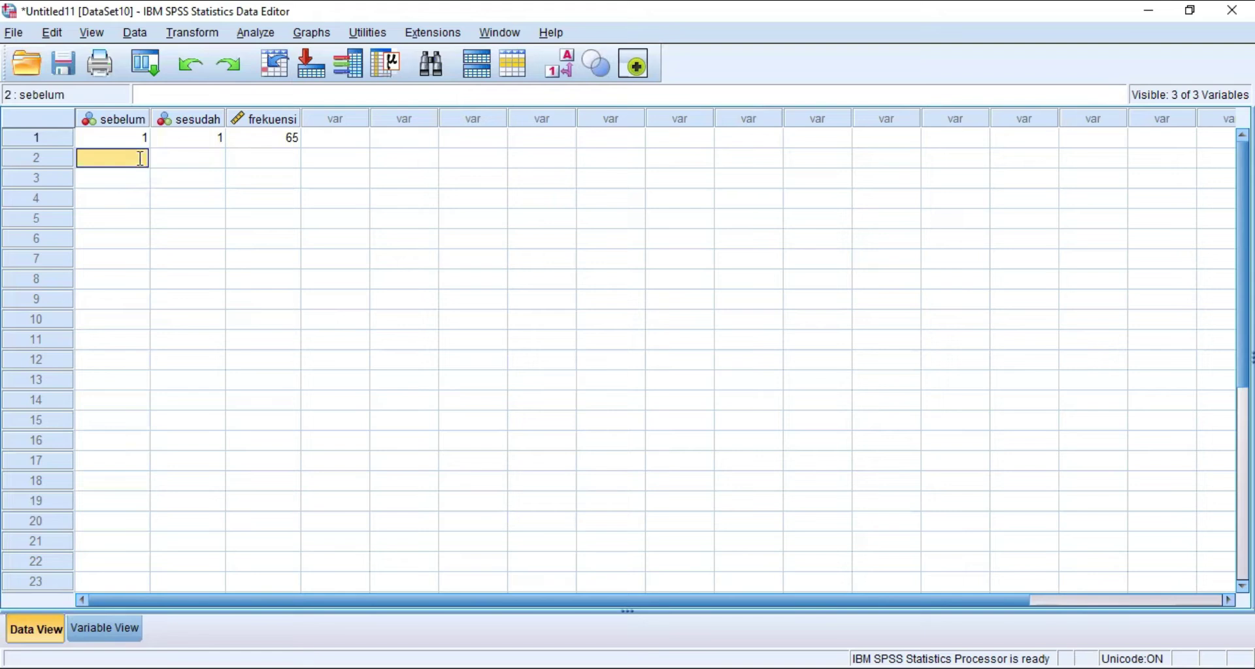
pyautogui.write('1')
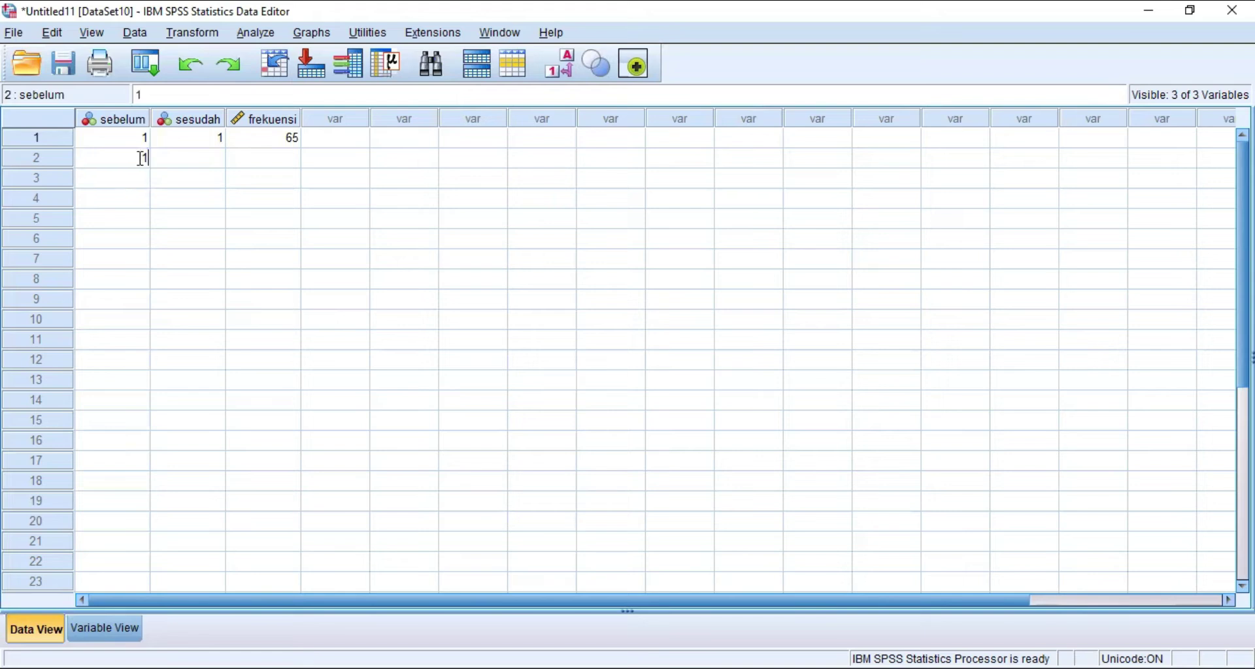
pyautogui.click(191, 166)
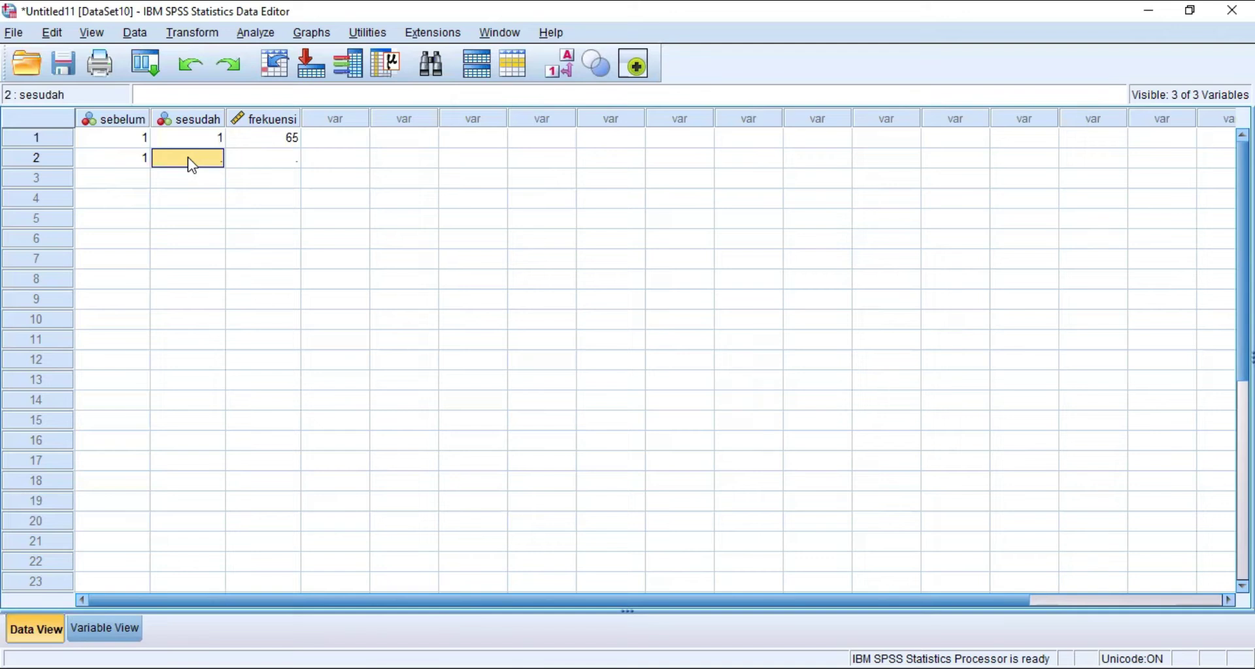
pyautogui.write('2')
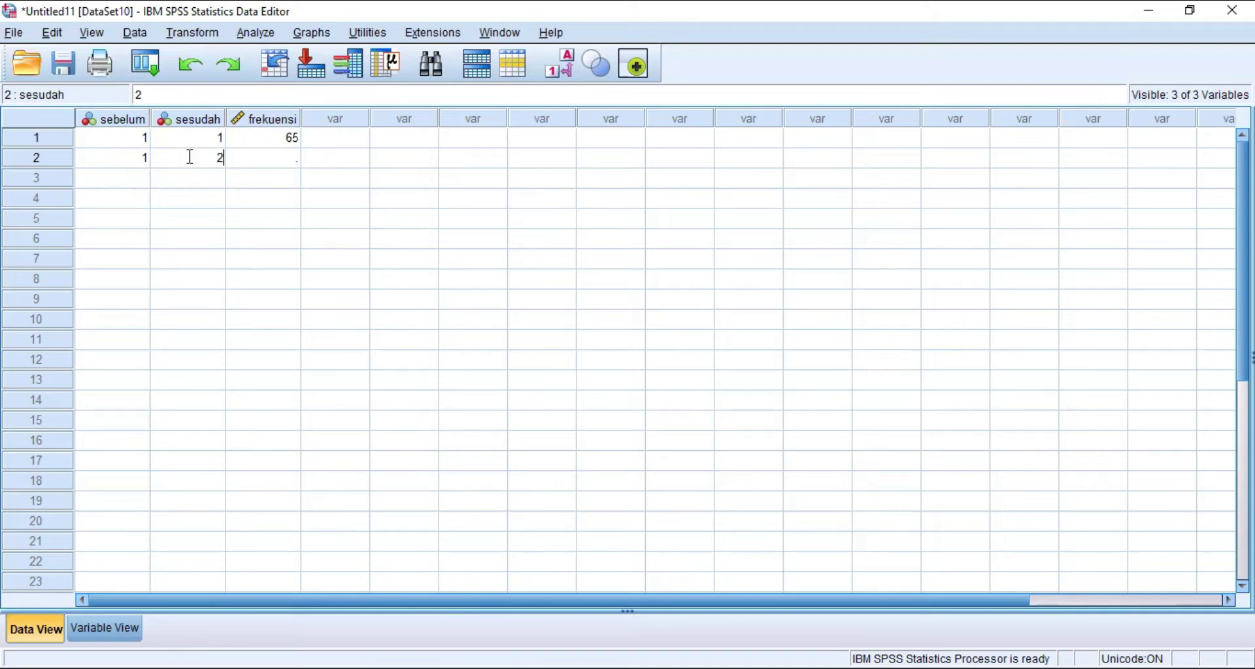
pyautogui.click(260, 167)
pyautogui.write('85')
pyautogui.click(138, 185)
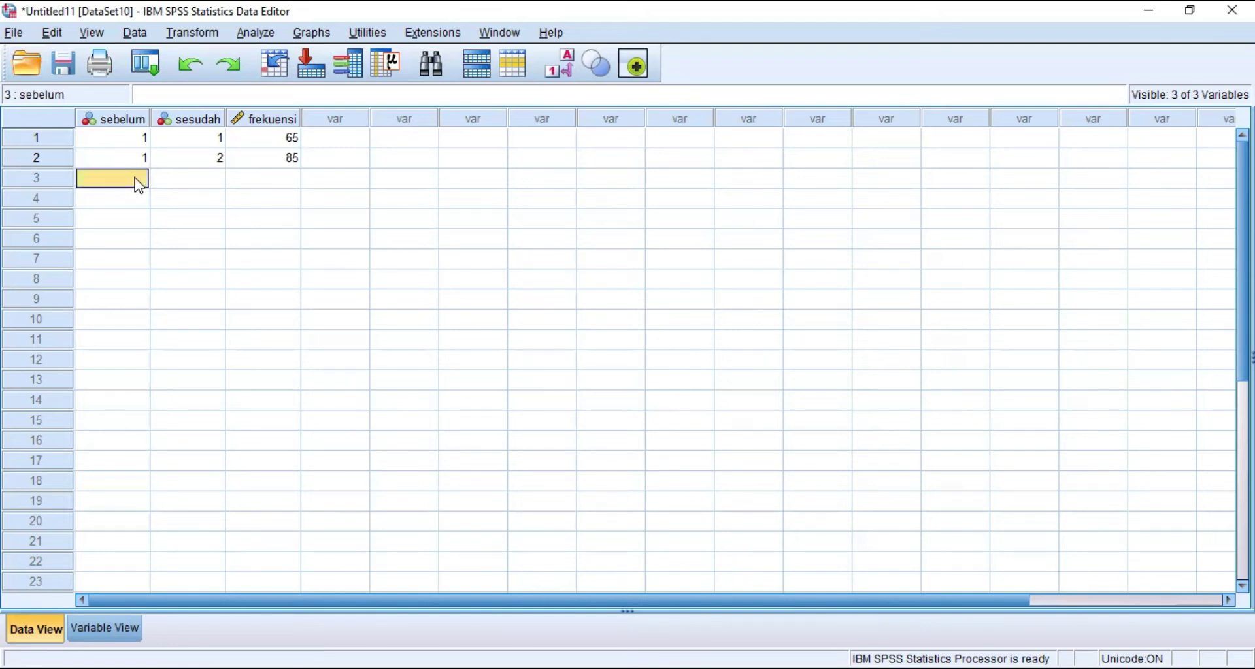
# Step: Enter the third case with sebelum 2, sesudah 1 and frekuensi 10
pyautogui.write('2')
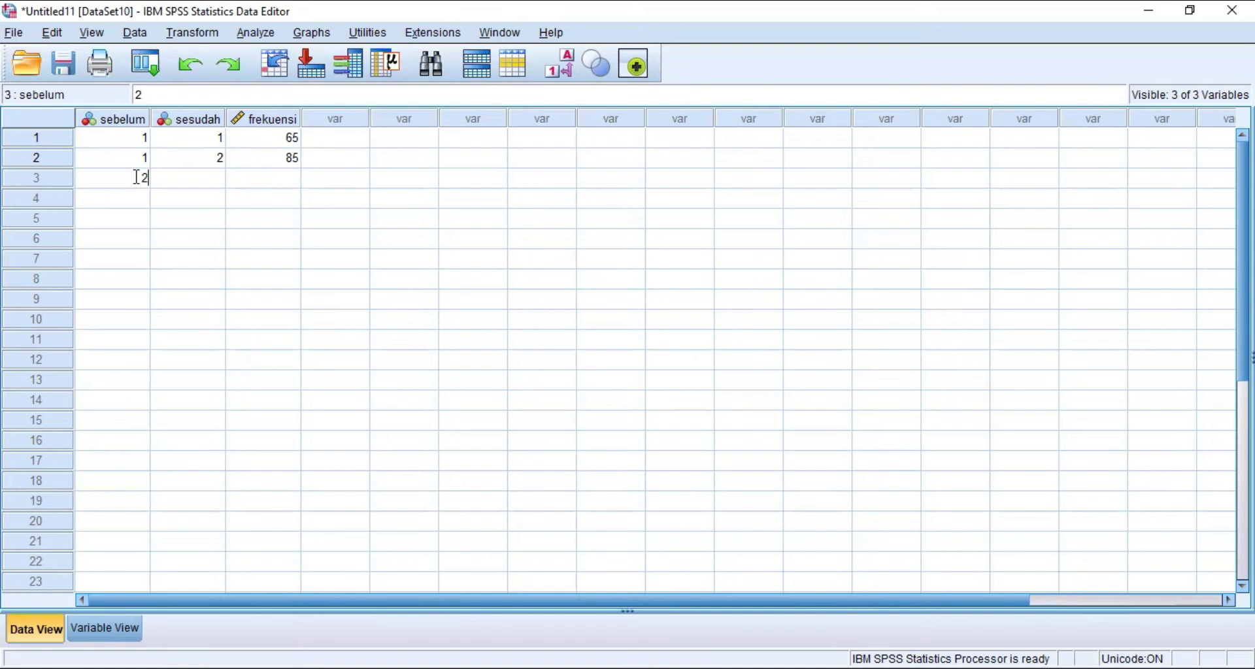
pyautogui.click(187, 178)
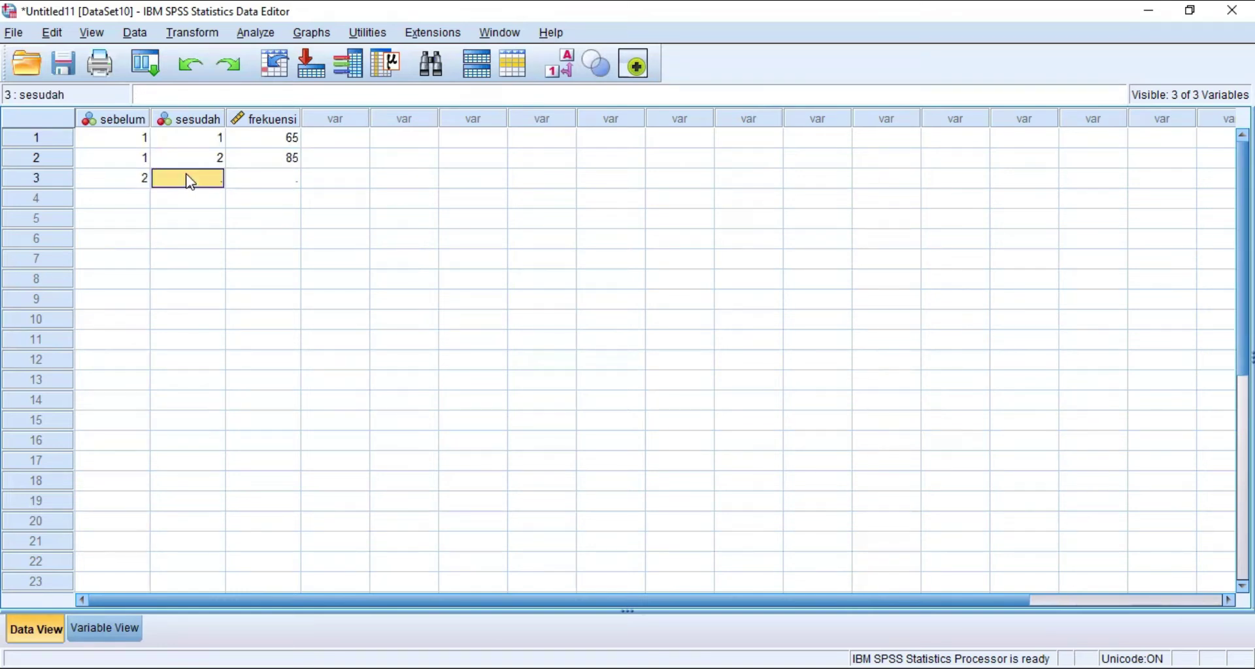
pyautogui.write('1')
pyautogui.click(272, 182)
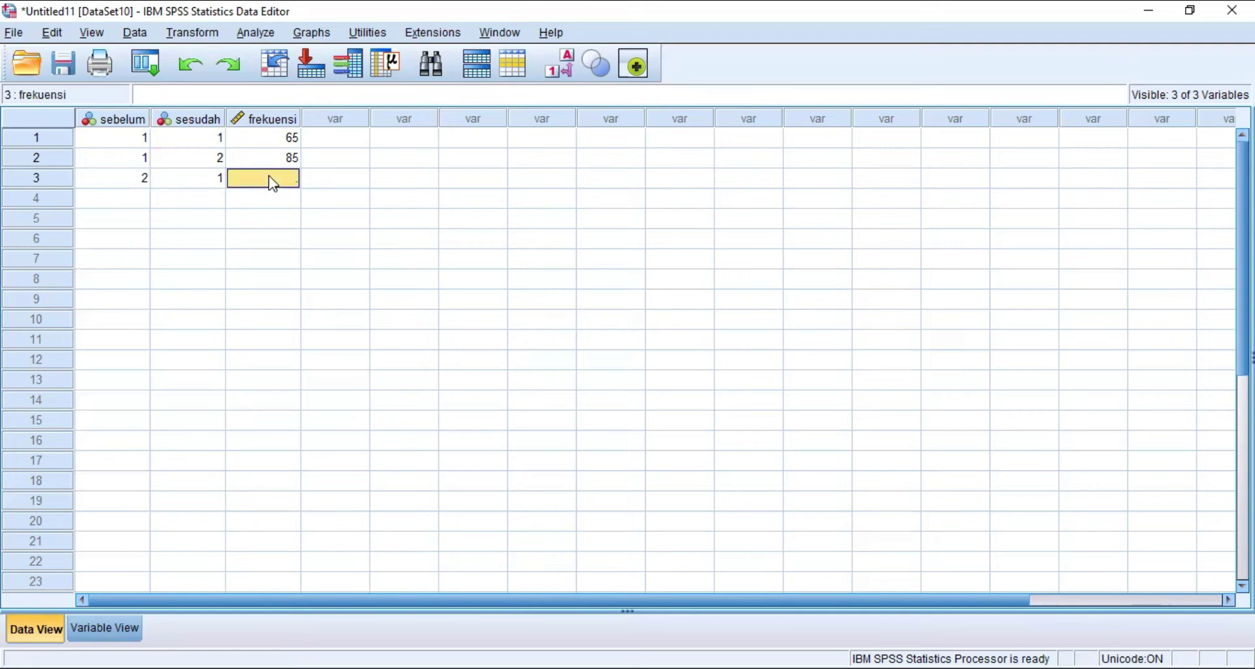
pyautogui.write('10')
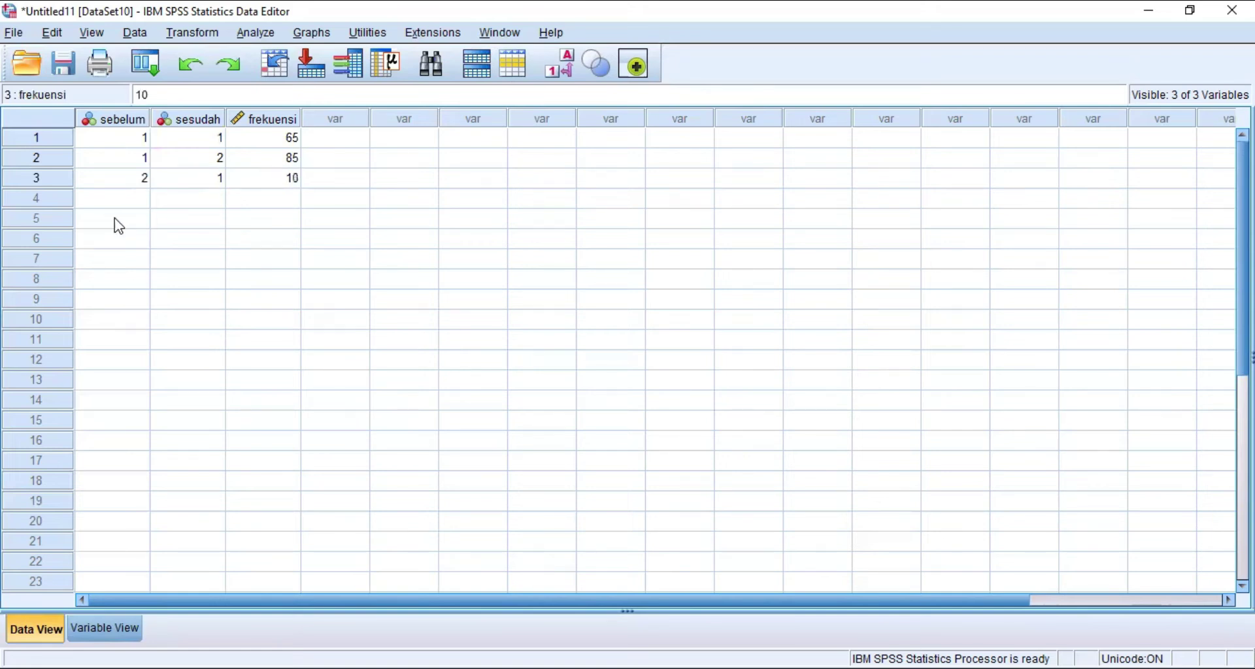
# Step: Enter the fourth case with sebelum 2, sesudah 2 and frekuensi 40
pyautogui.click(137, 200)
pyautogui.write('2')
pyautogui.click(179, 204)
pyautogui.write('2')
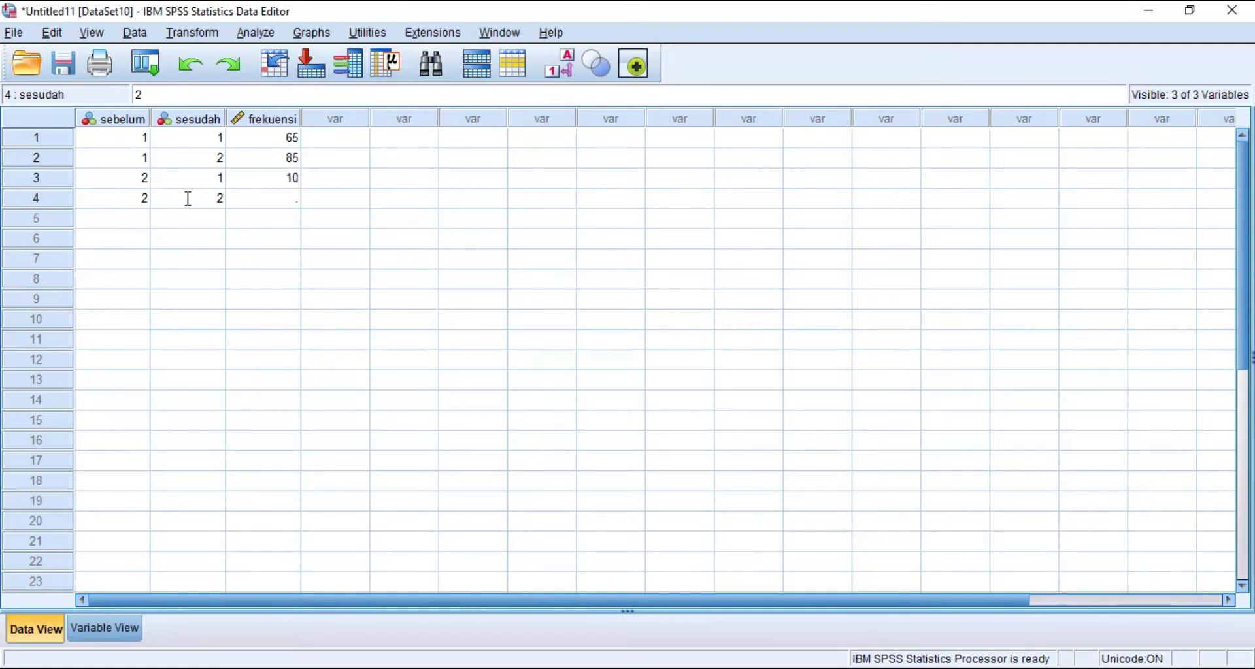
pyautogui.click(278, 200)
pyautogui.write('40')
# Step: Weight the cases by the frequency variable frekuensi
pyautogui.click(135, 32)
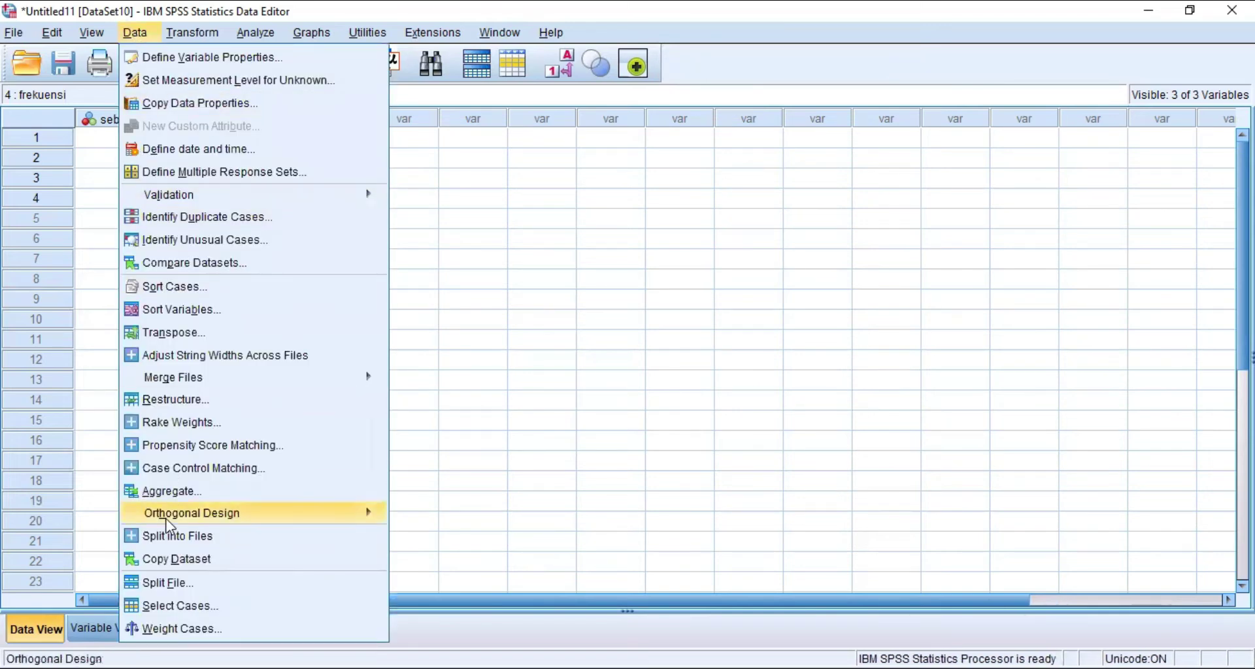
pyautogui.click(183, 629)
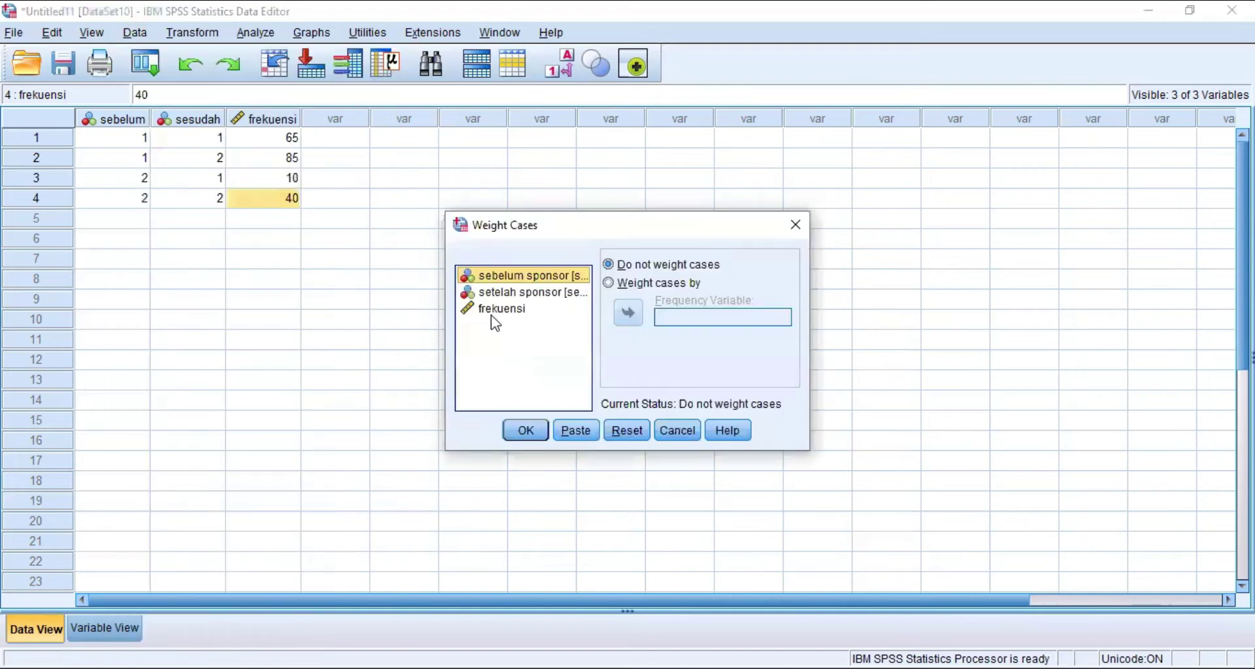
pyautogui.click(500, 314)
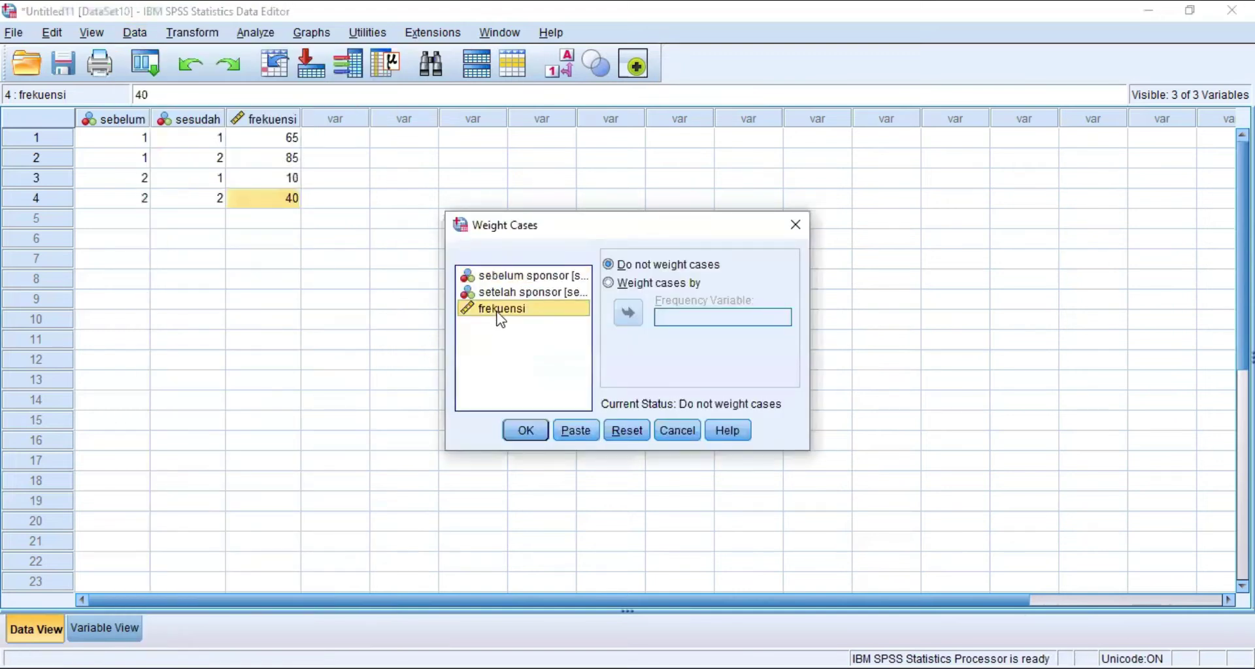
pyautogui.click(610, 284)
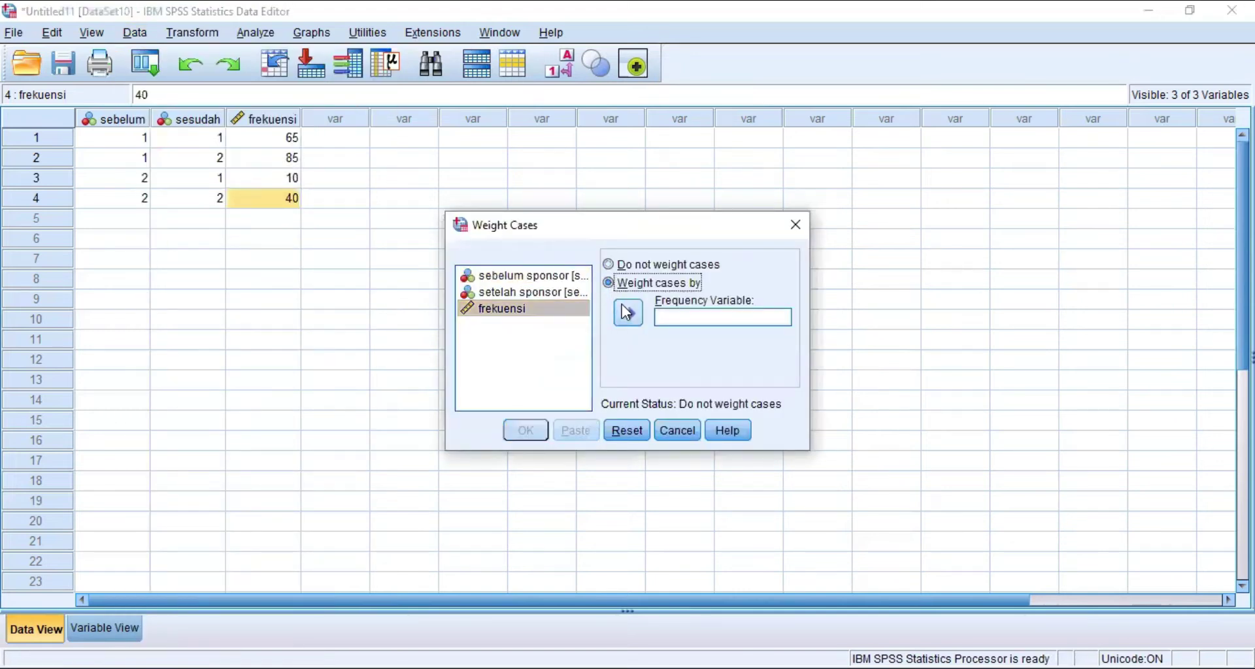
pyautogui.click(628, 316)
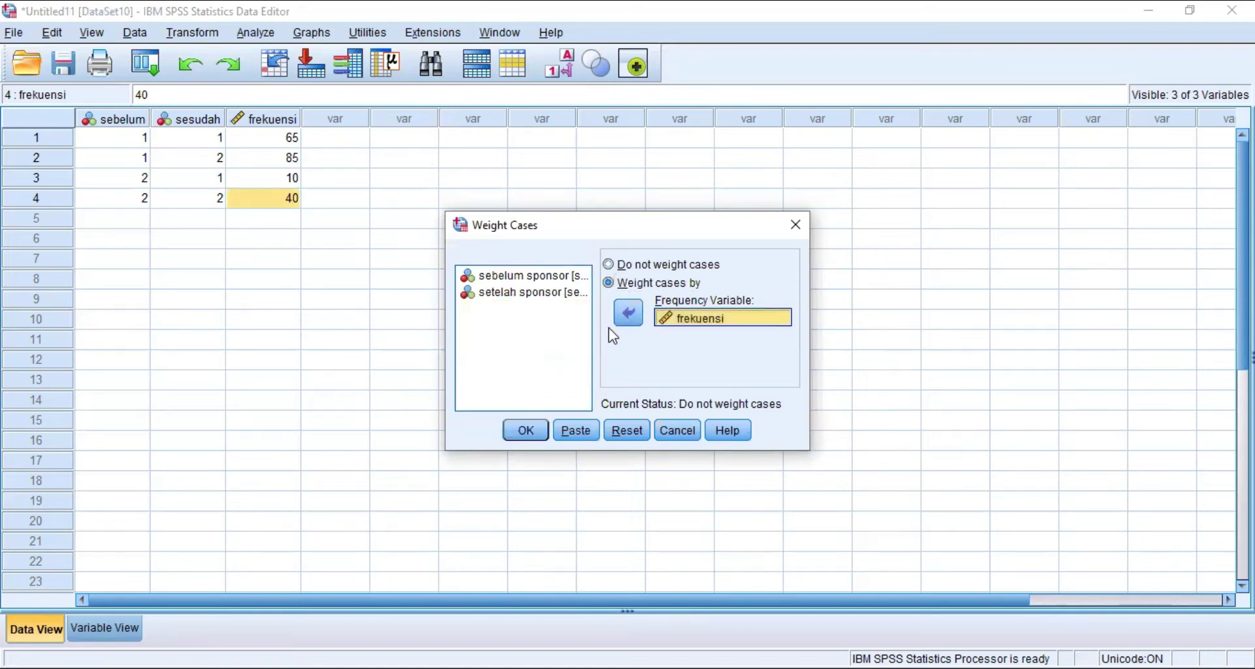
pyautogui.click(534, 433)
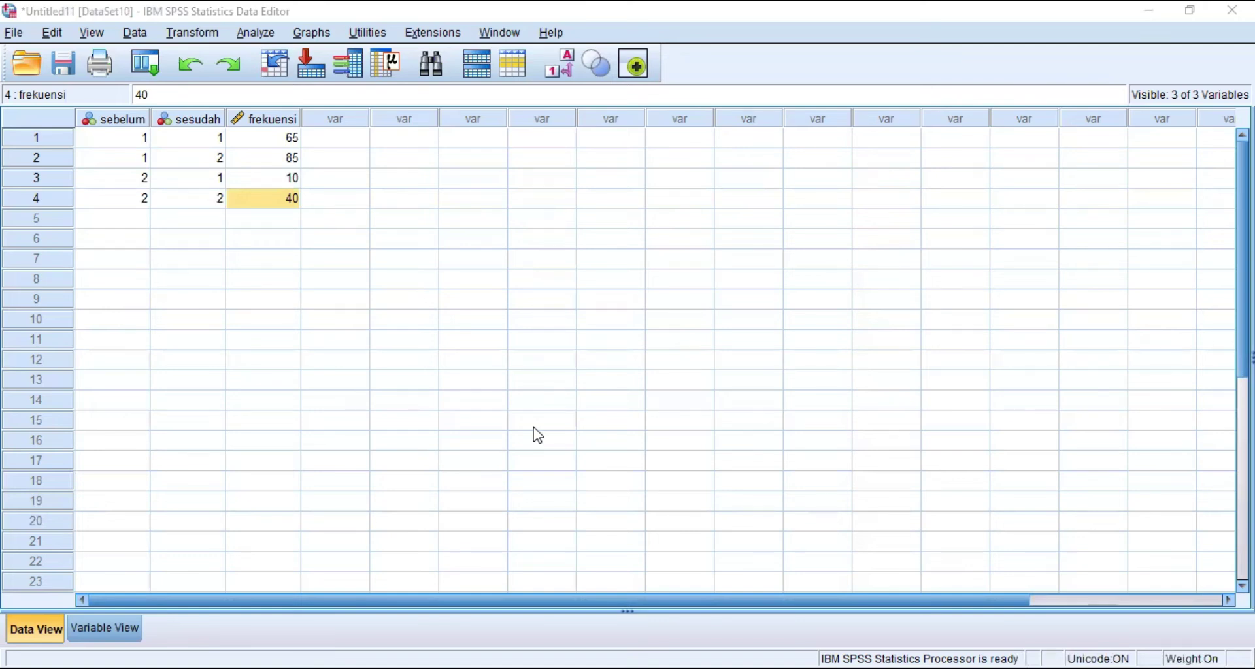
# Step: Run the legacy Two-Related-Samples test on the pair sebelum sponsor and setelah sponsor, adding the McNemar test type
pyautogui.click(268, 41)
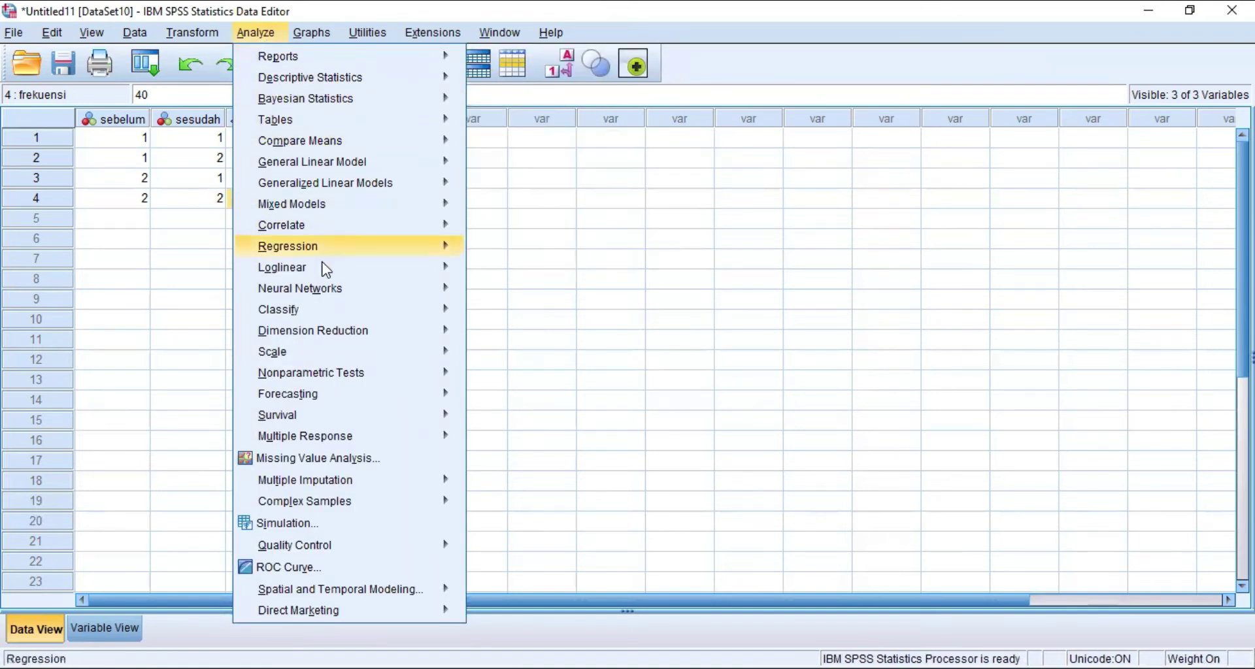
pyautogui.moveTo(355, 383)
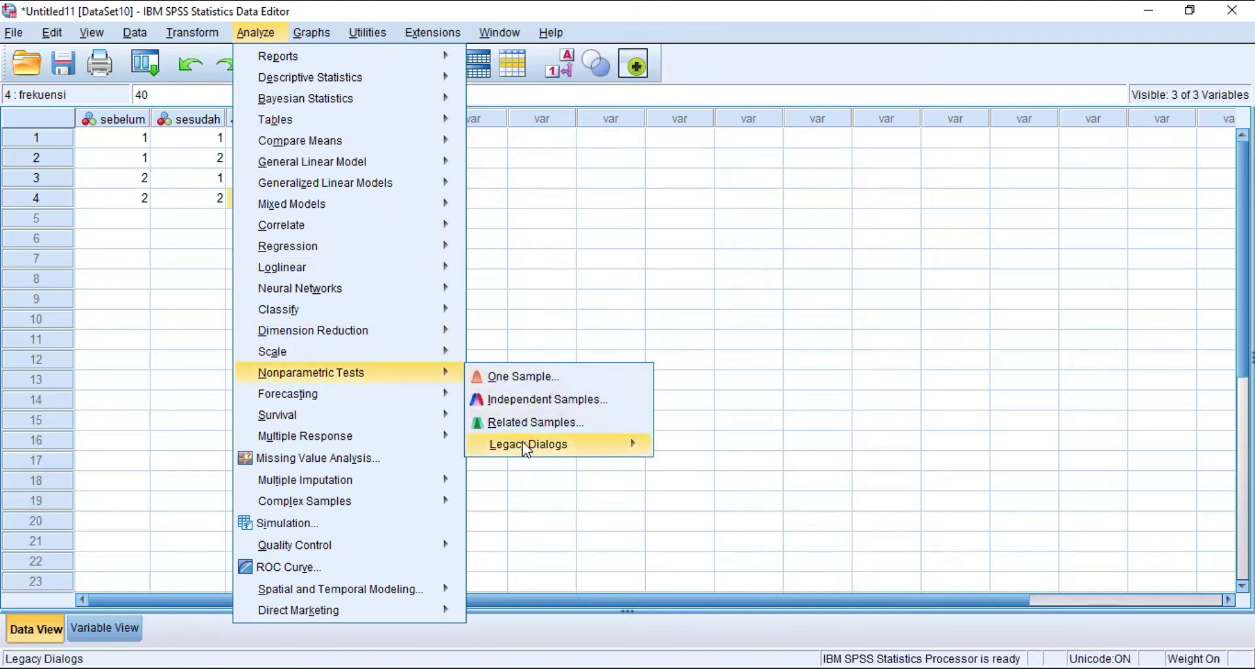
pyautogui.moveTo(525, 447)
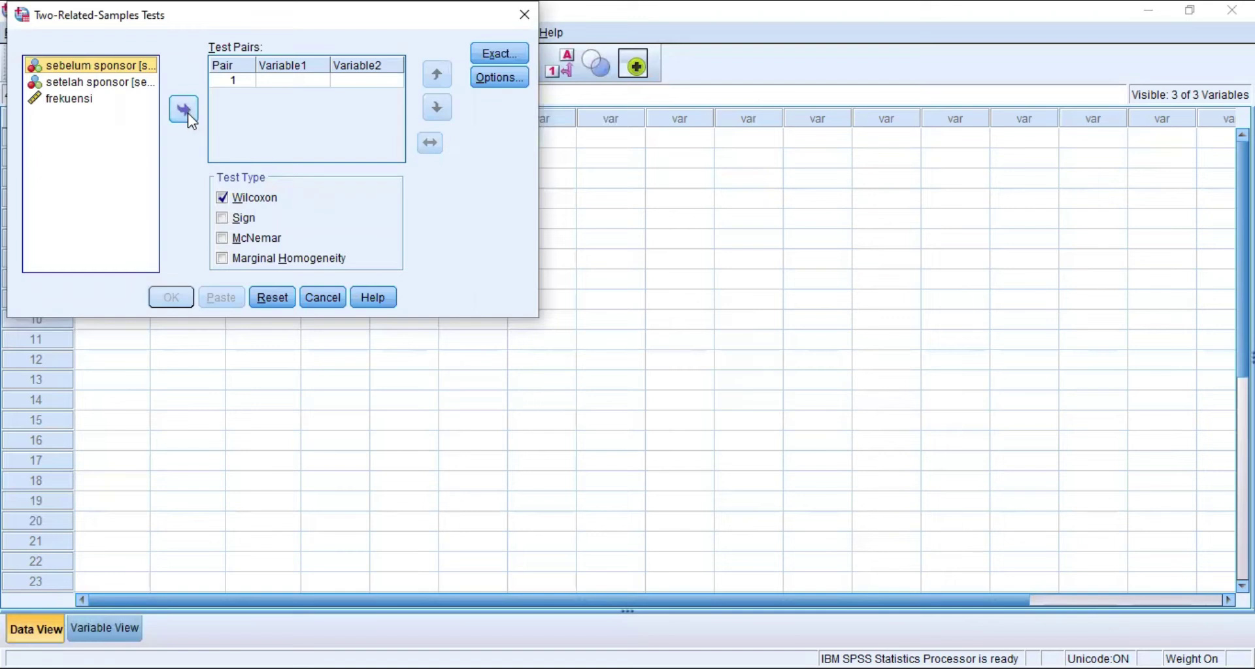
pyautogui.click(176, 110)
pyautogui.click(132, 83)
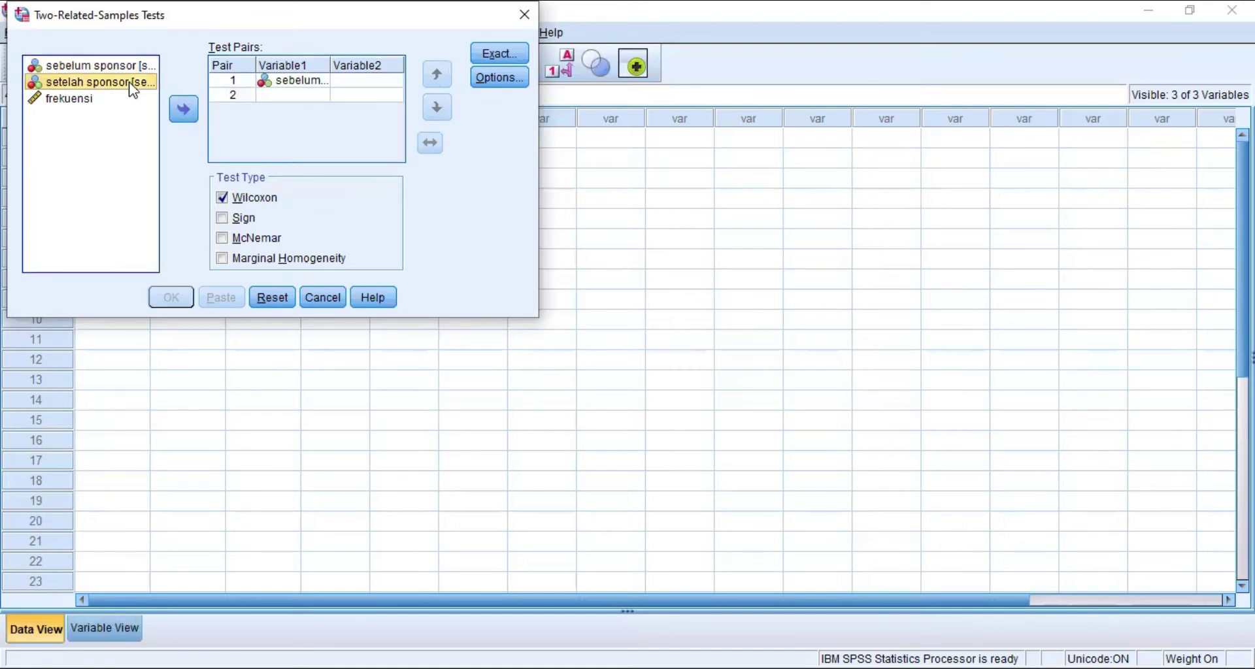
pyautogui.click(182, 112)
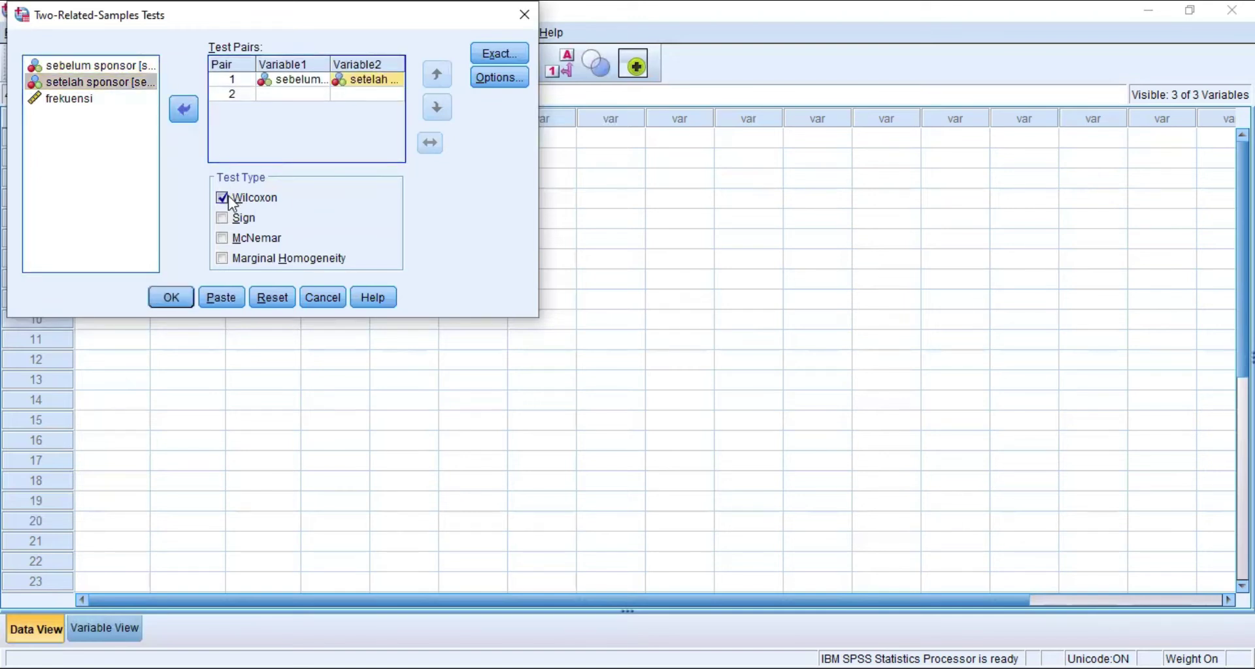
pyautogui.click(221, 236)
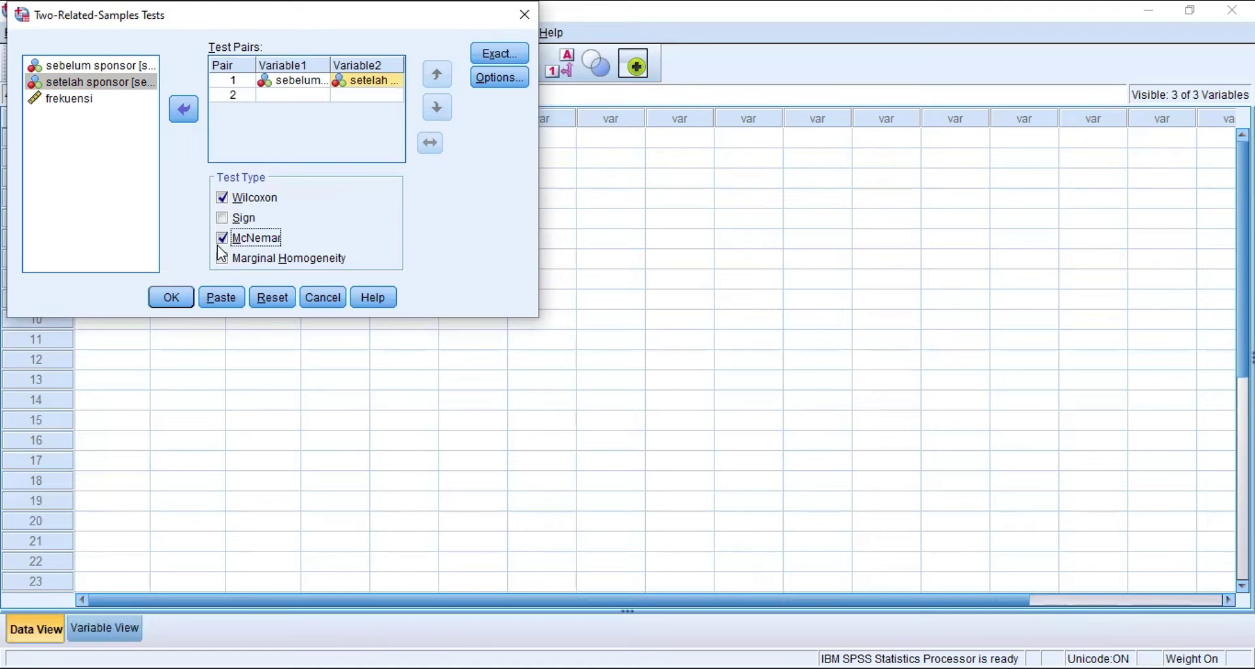
pyautogui.click(172, 298)
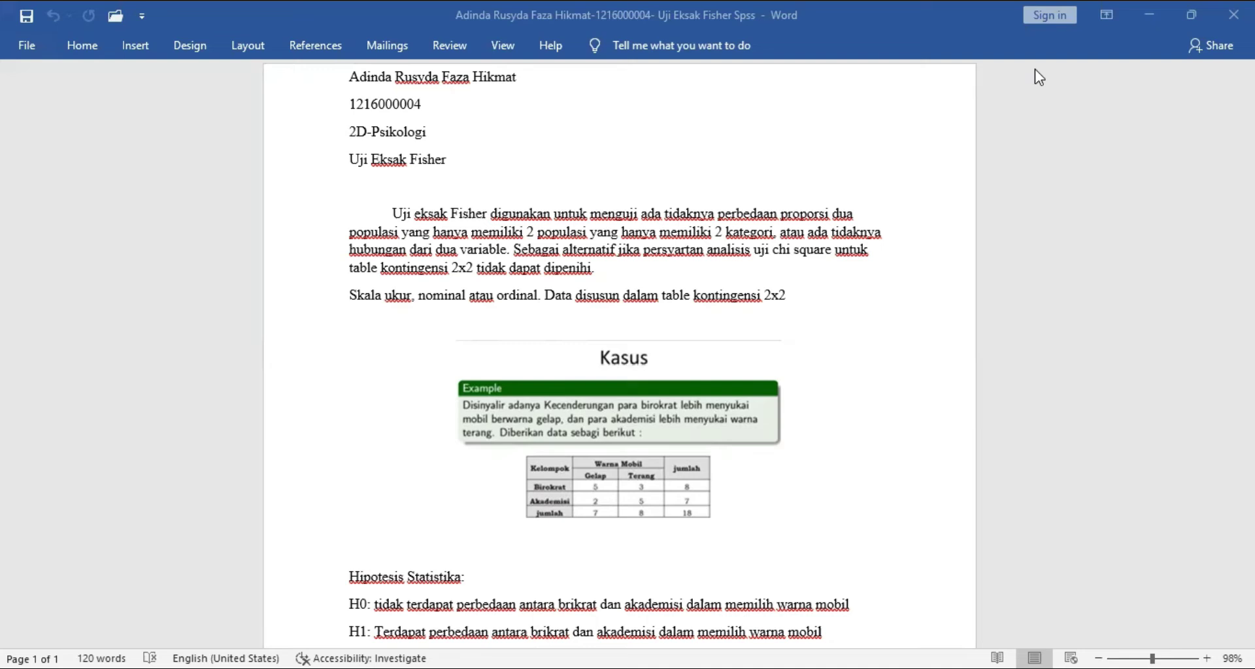
# Step: Review the Fisher exact test case in Word, and in the empty SPSS dataset define the variables kelompok, warna and frekuensi
pyautogui.scroll(-3, 551, 383)
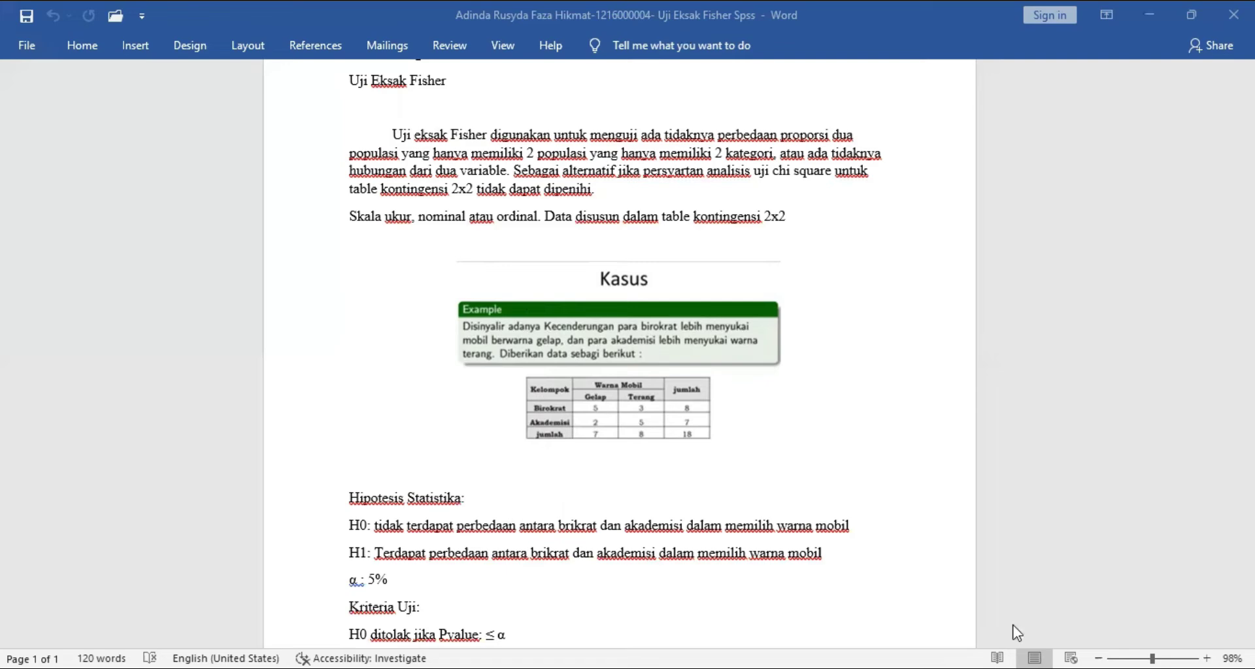
pyautogui.hotkey('alt', 'Tab')
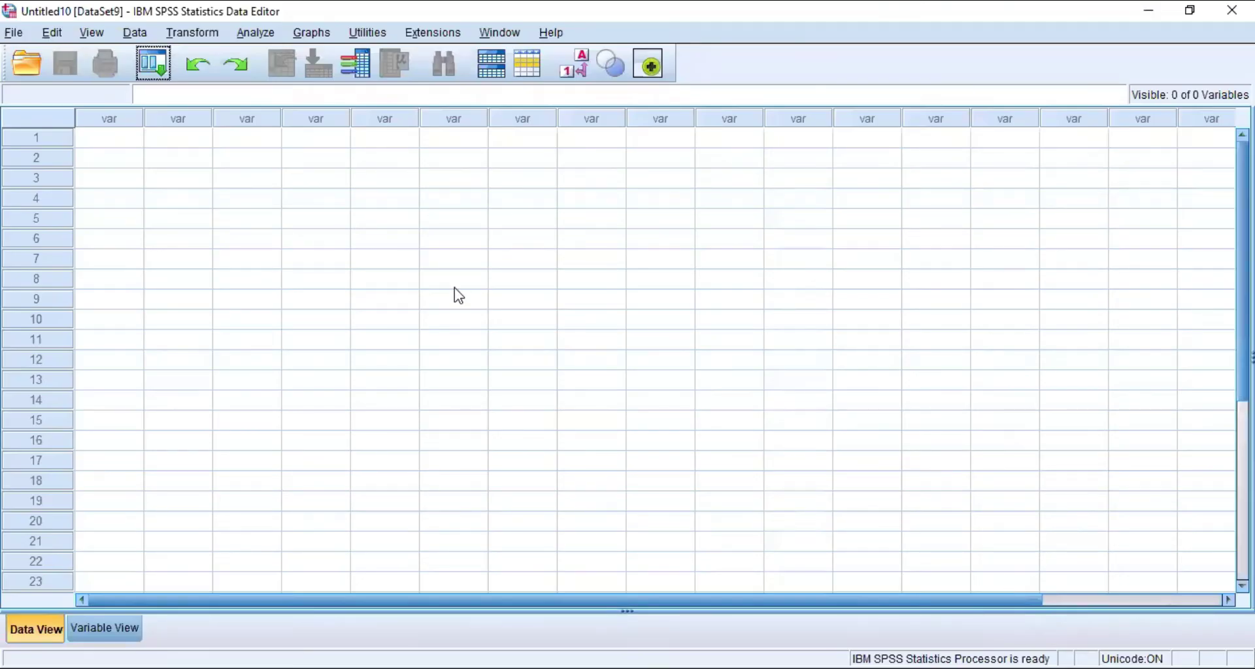
pyautogui.click(119, 621)
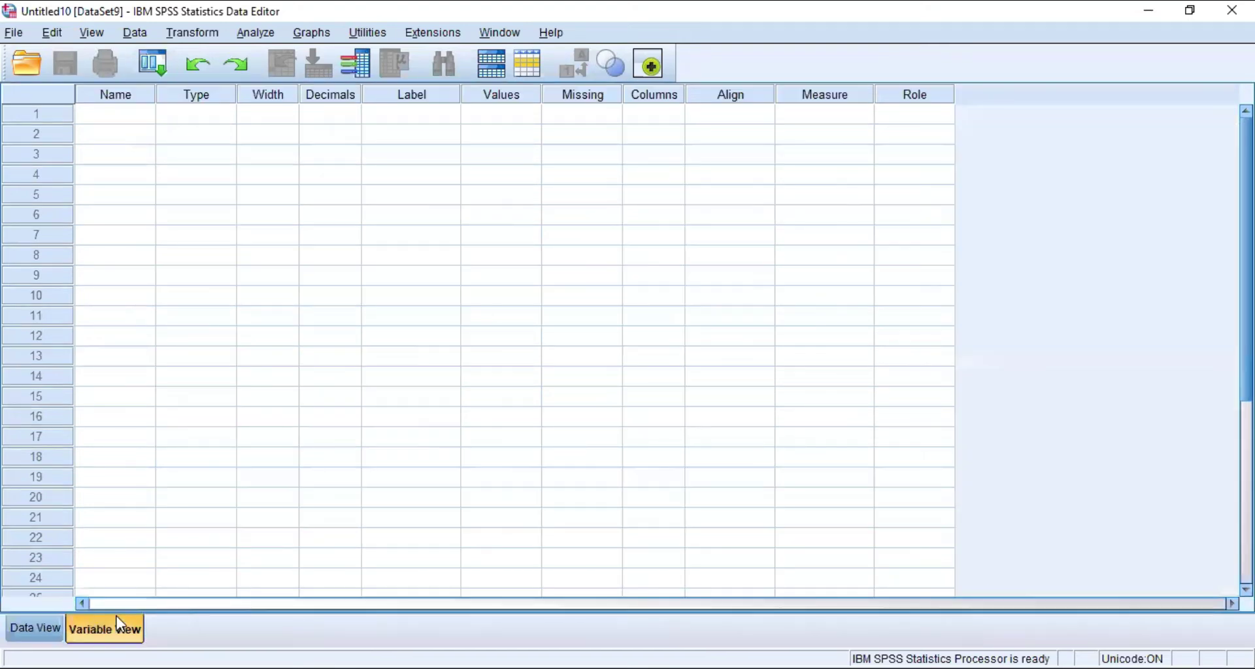
pyautogui.click(123, 114)
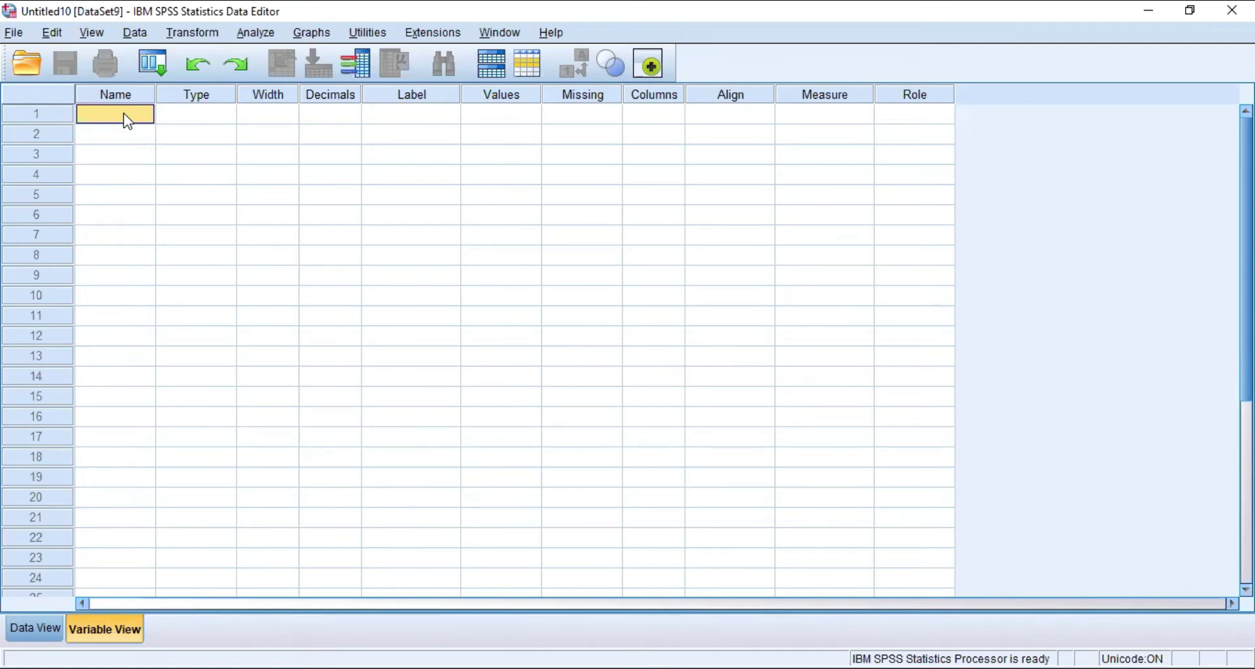
pyautogui.write('kelompok')
pyautogui.press('Return')
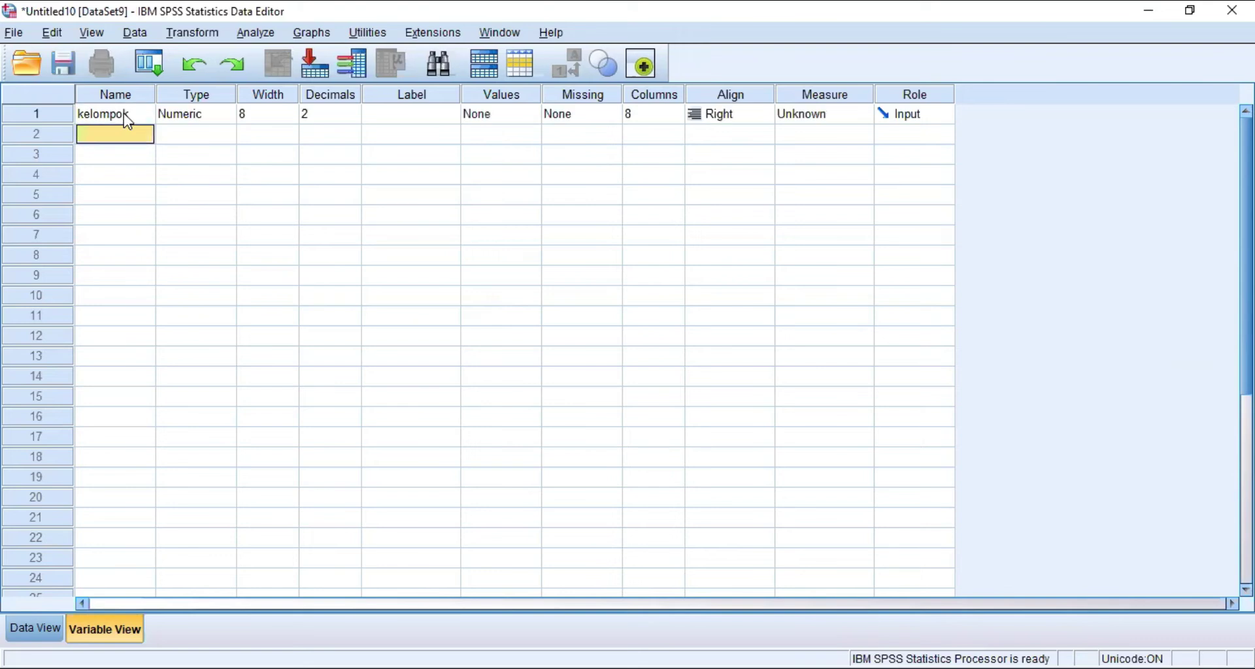
pyautogui.write('warna')
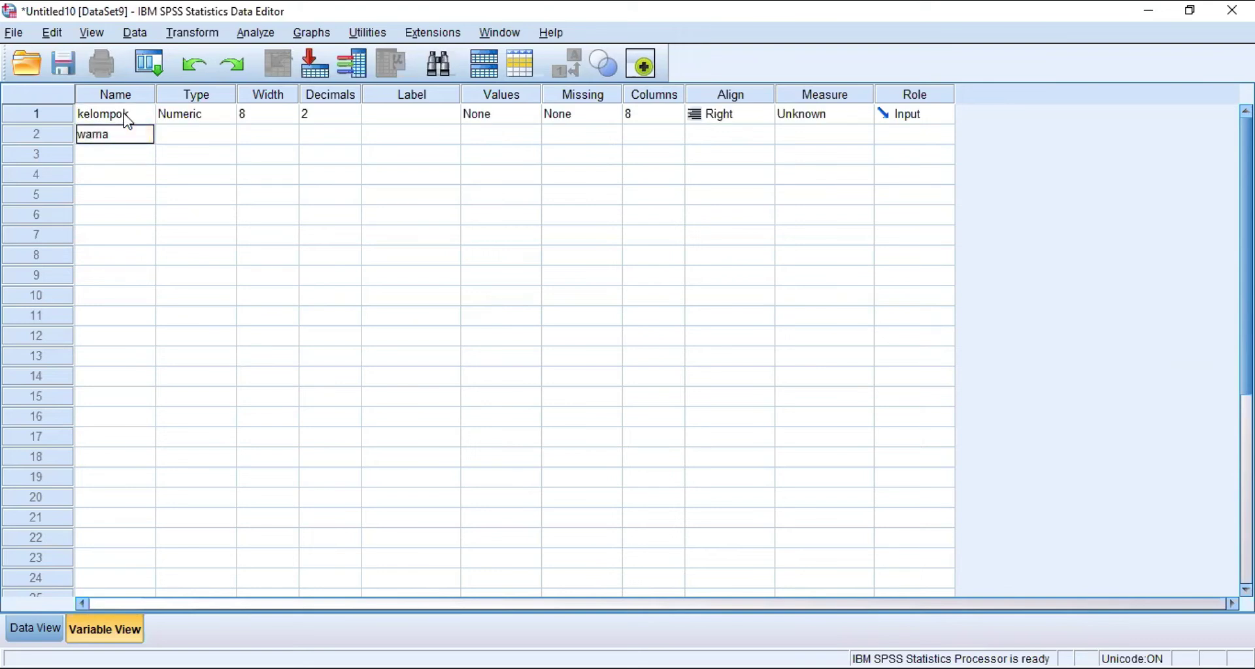
pyautogui.press('Return')
pyautogui.write('f')
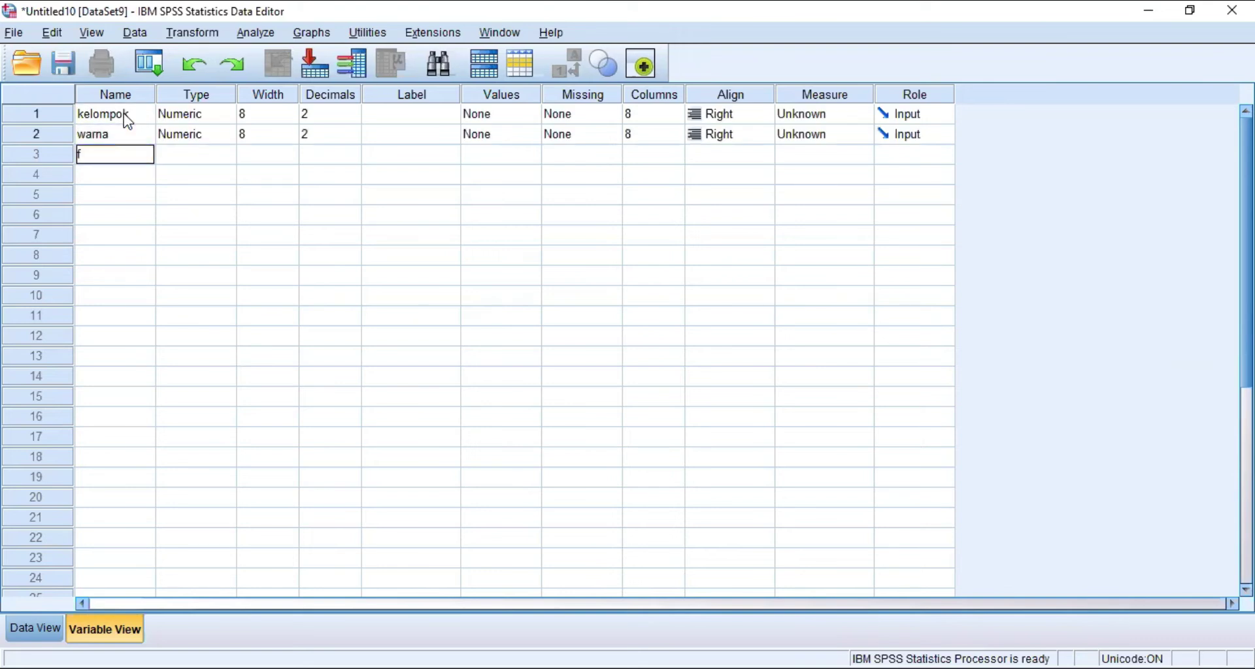
pyautogui.write('rekuensi')
# Step: Set the decimals of kelompok, warna and frekuensi to 0
pyautogui.click(340, 113)
pyautogui.click(355, 119)
pyautogui.click(355, 119)
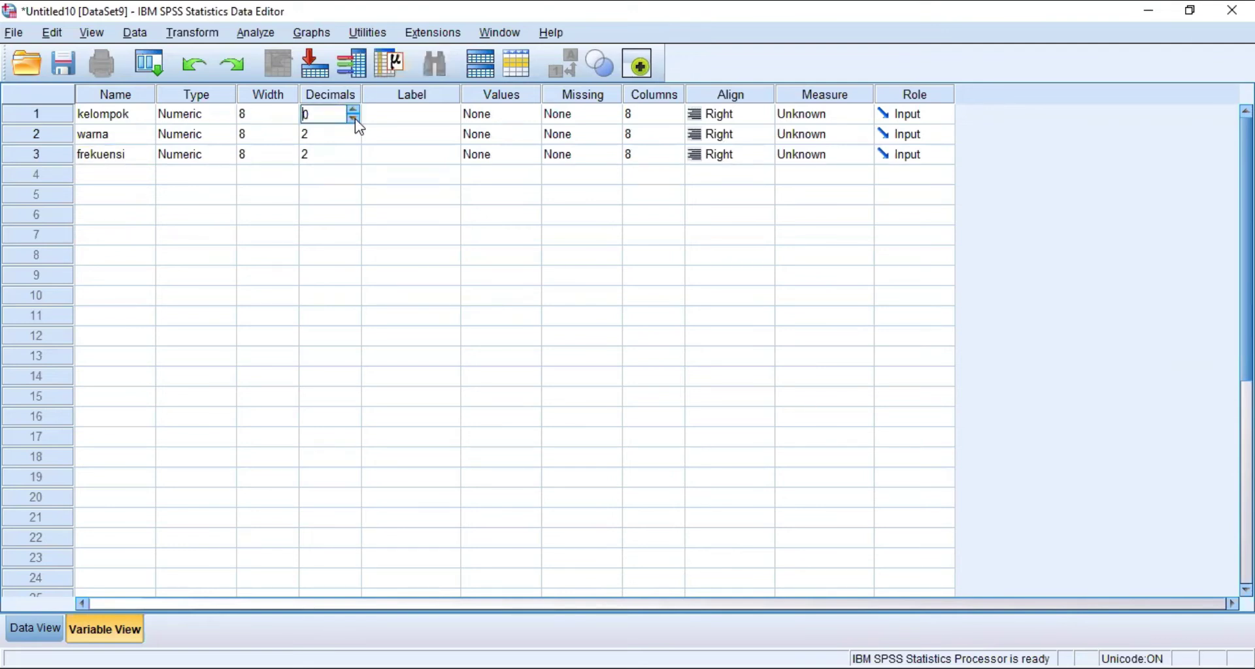
pyautogui.click(346, 137)
pyautogui.write('0')
pyautogui.click(348, 159)
pyautogui.click(353, 159)
# Step: Give the variable warna the label "warna mobil"
pyautogui.click(383, 139)
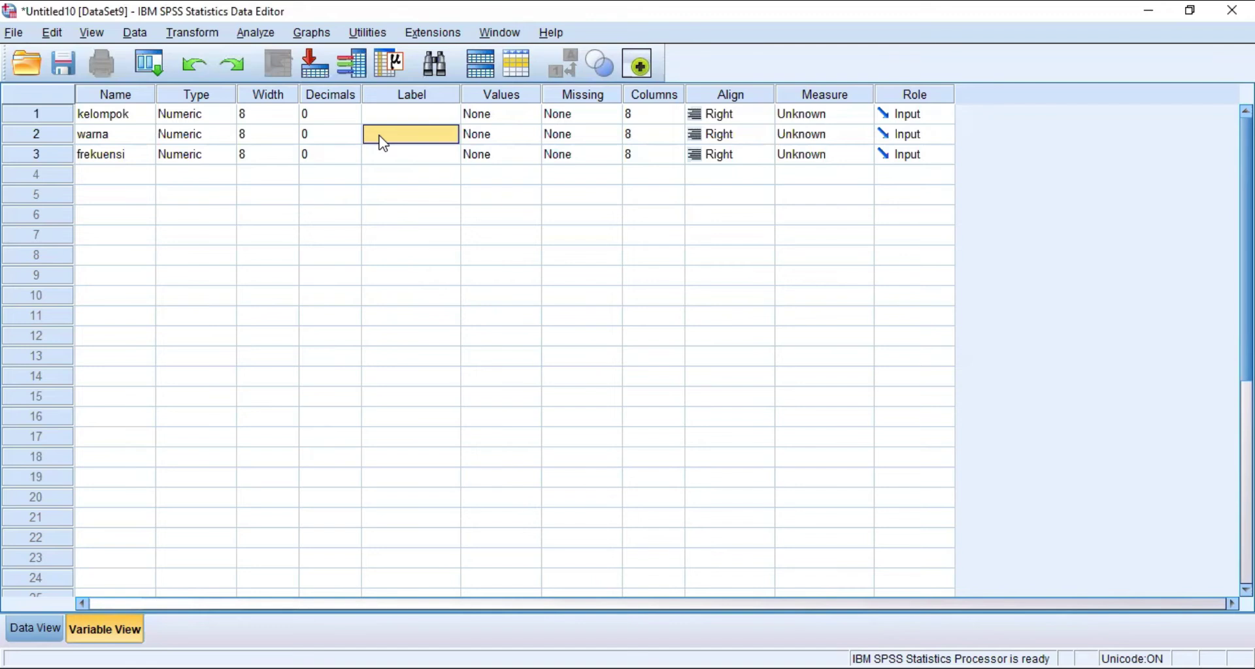
pyautogui.write('warna m')
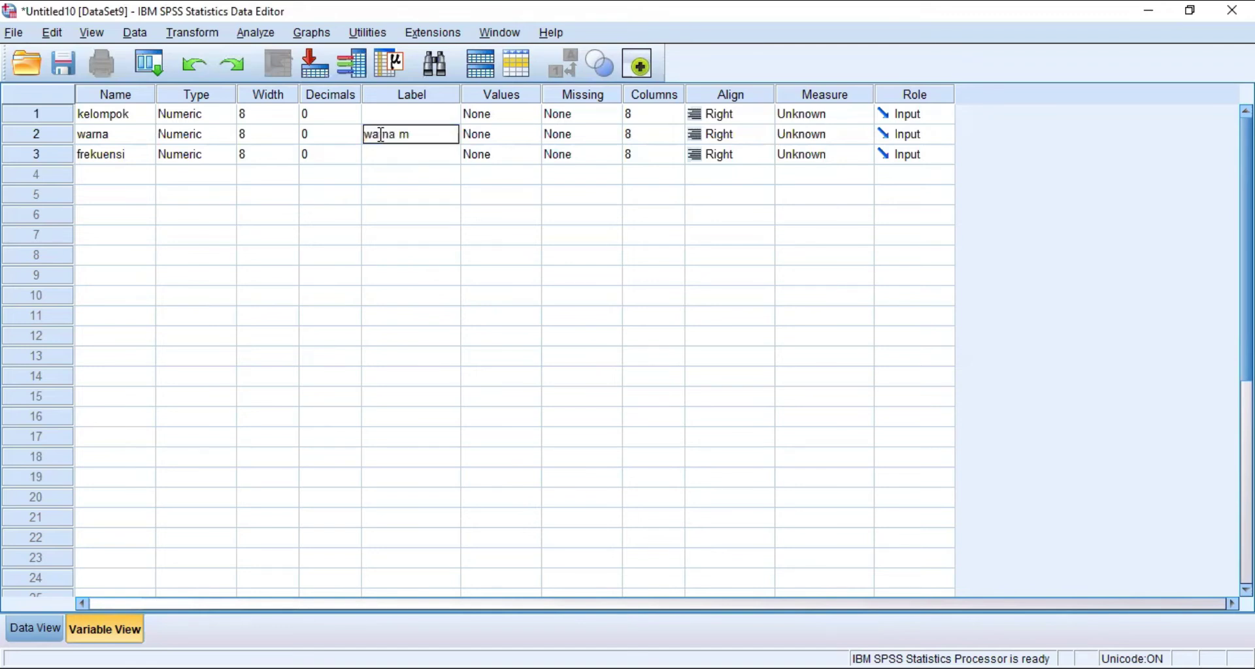
pyautogui.write('obil')
# Step: Define the value labels of kelompok as 1 = "birokrat" and 2 = "akademisi"
pyautogui.click(481, 115)
pyautogui.click(528, 120)
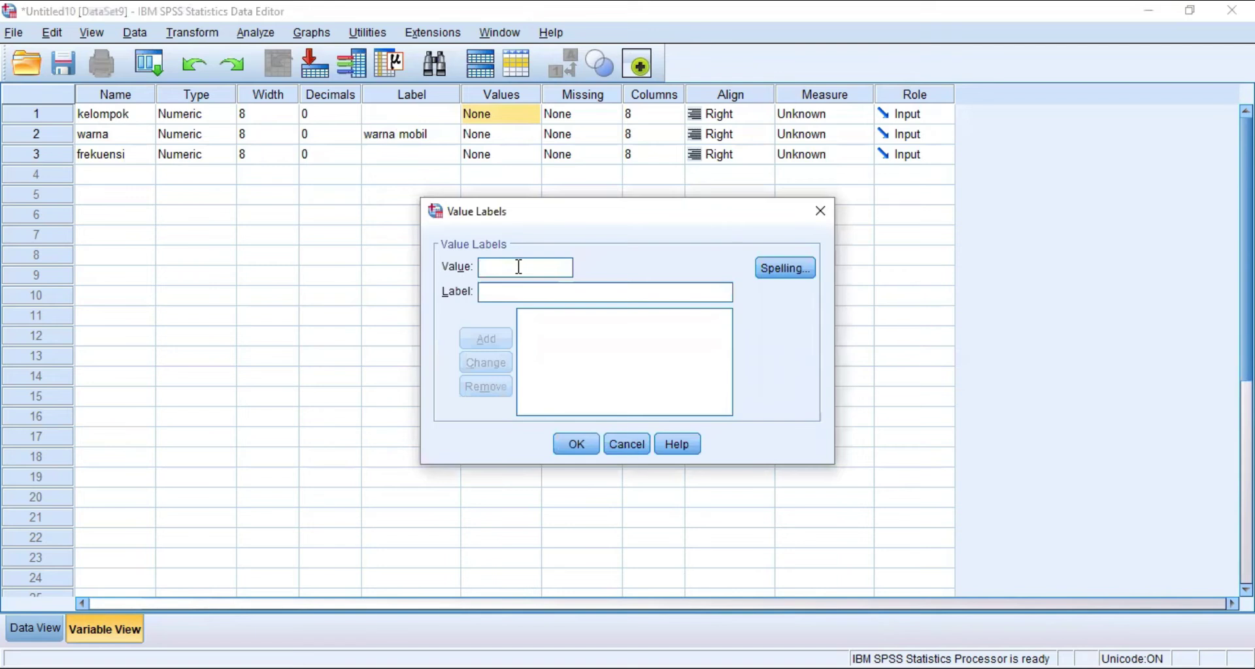
pyautogui.write('1')
pyautogui.click(519, 292)
pyautogui.write('birokrat')
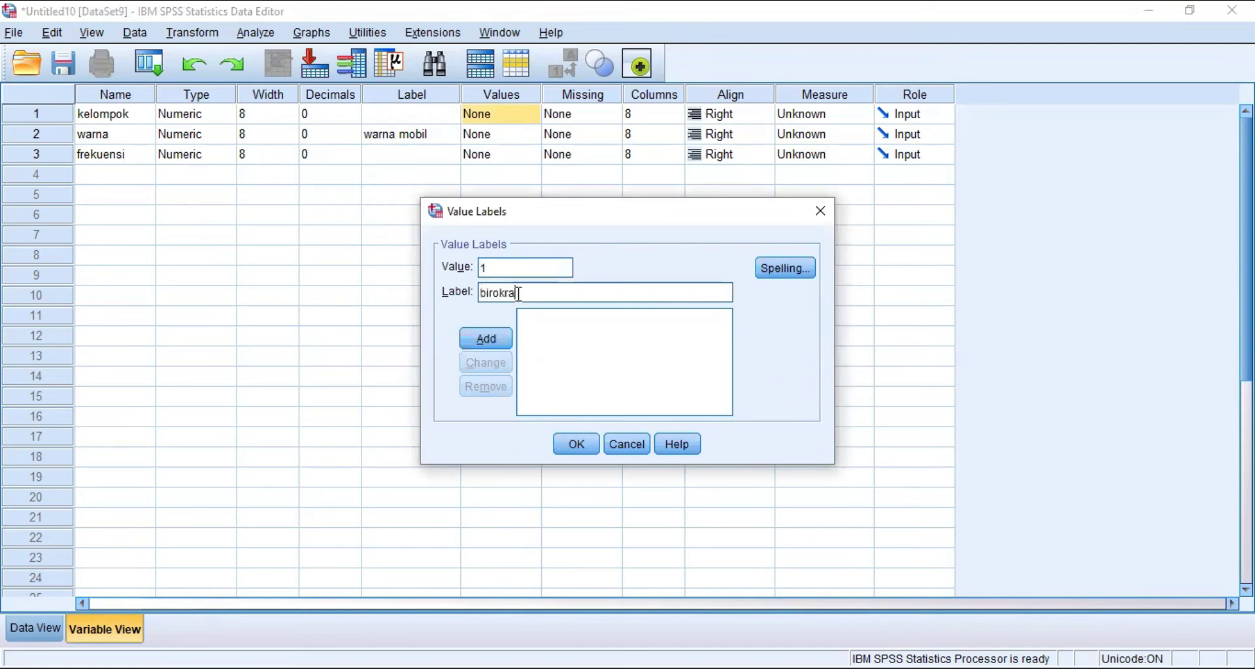
pyautogui.press('Return')
pyautogui.write('2')
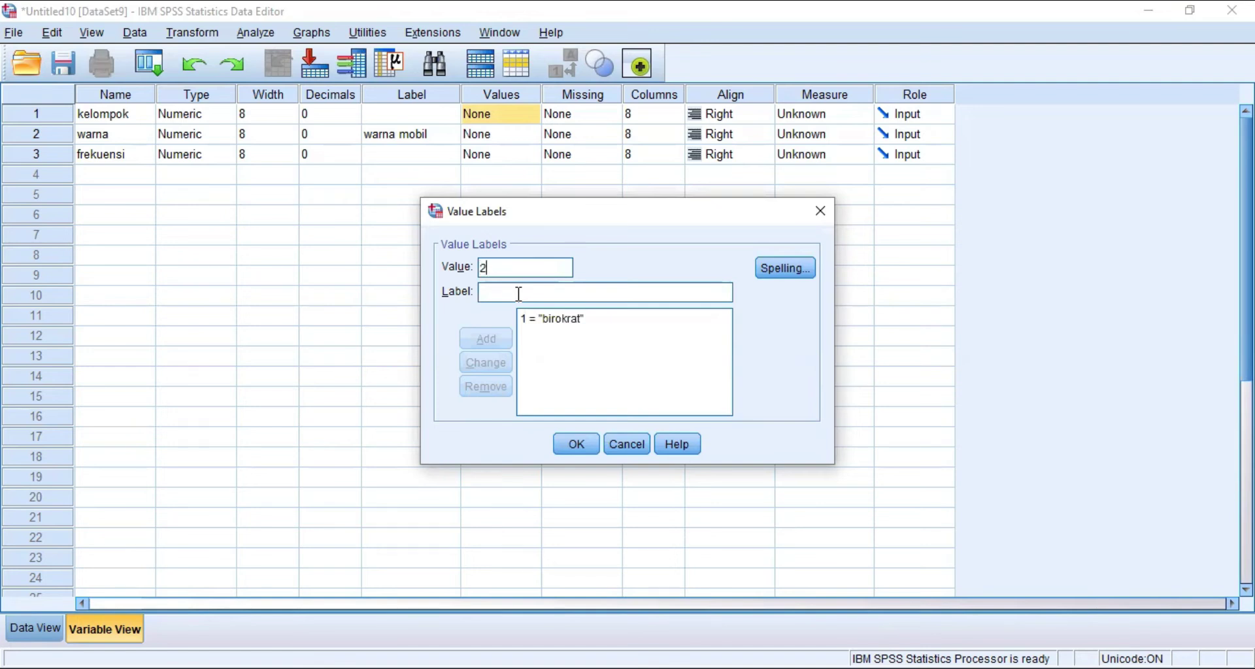
pyautogui.click(518, 293)
pyautogui.write('aka')
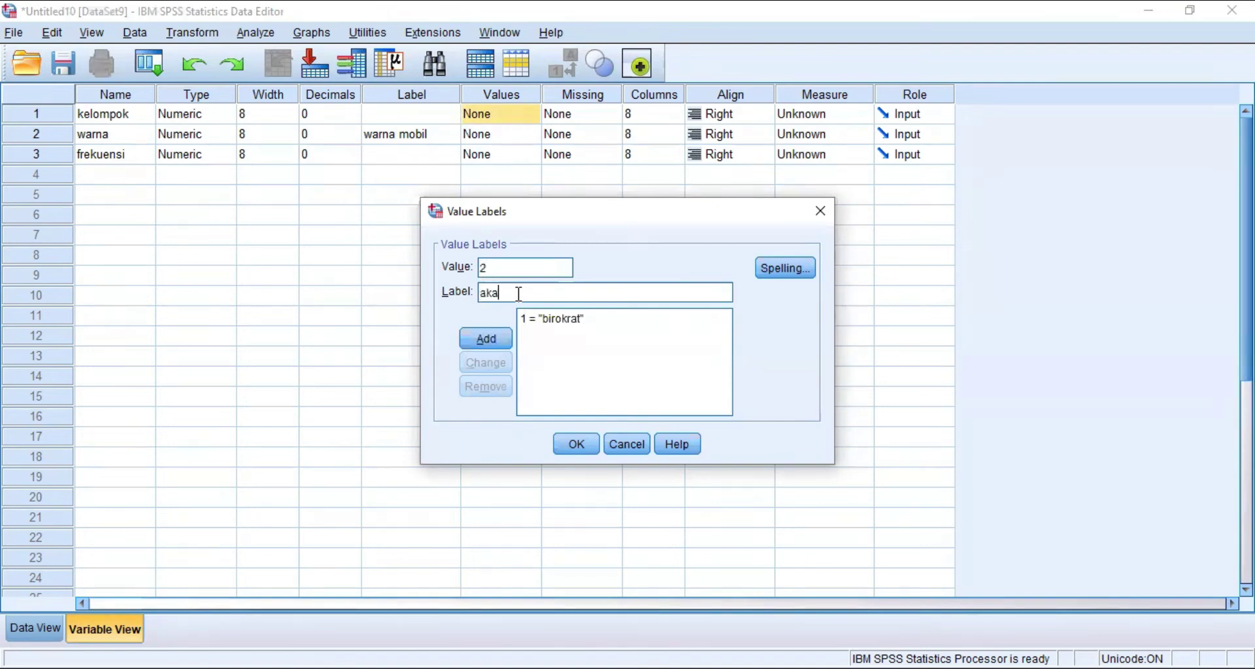
pyautogui.write('demisi')
pyautogui.press('Return')
pyautogui.click(577, 447)
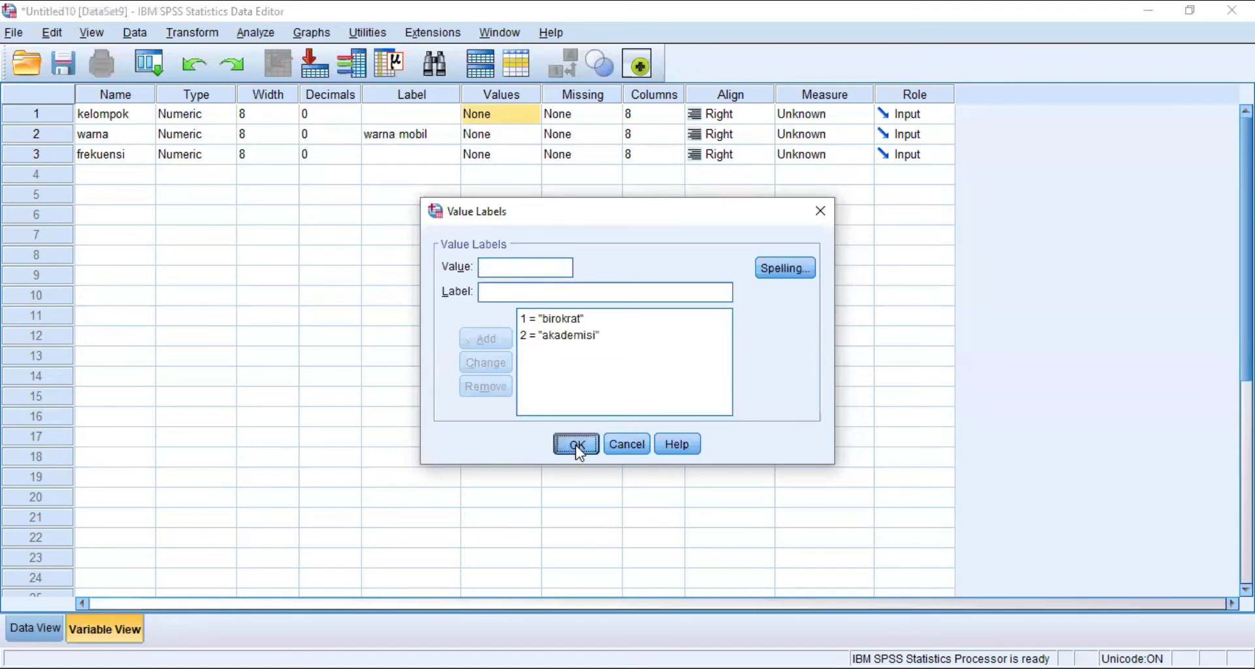
# Step: Define the value labels of warna as 1 = "gelap" and 2 = "terang"
pyautogui.click(508, 134)
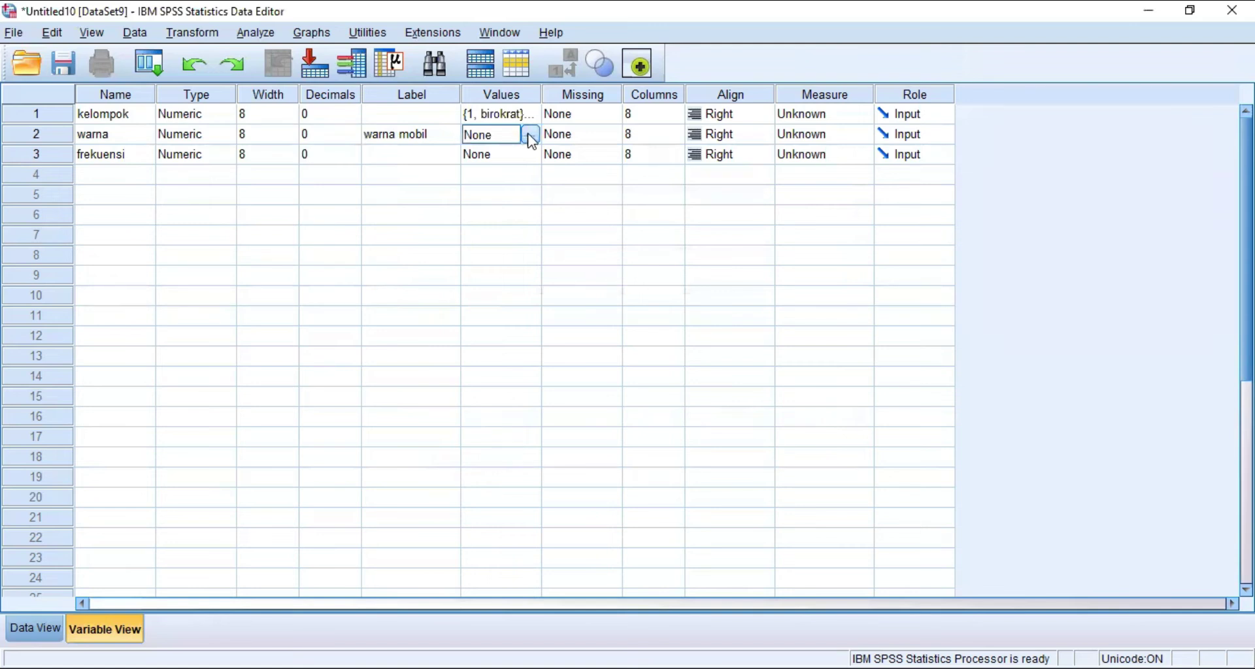
pyautogui.click(532, 134)
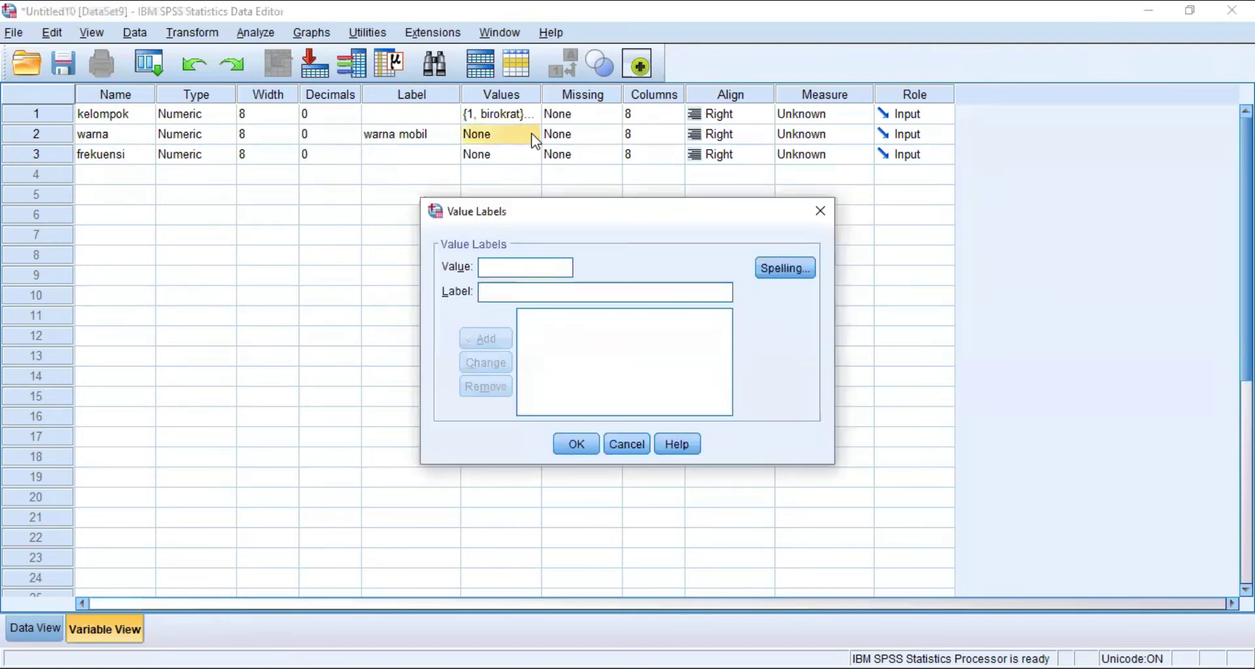
pyautogui.write('1')
pyautogui.click(522, 291)
pyautogui.write('gelap')
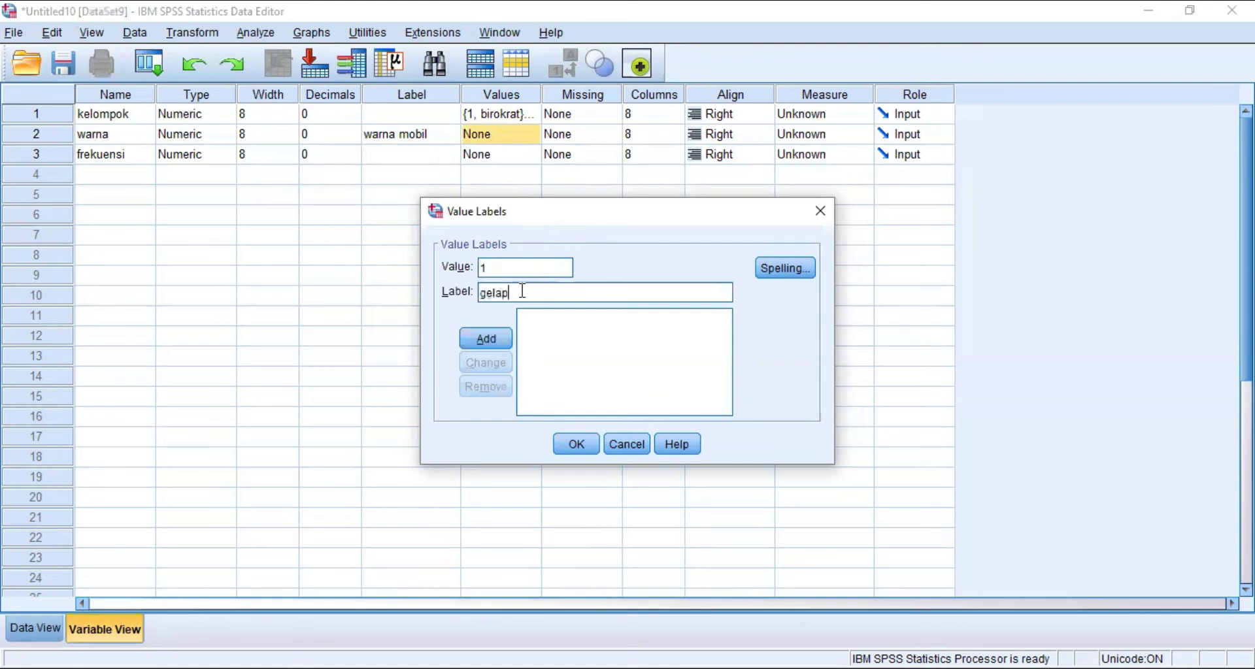
pyautogui.press('Return')
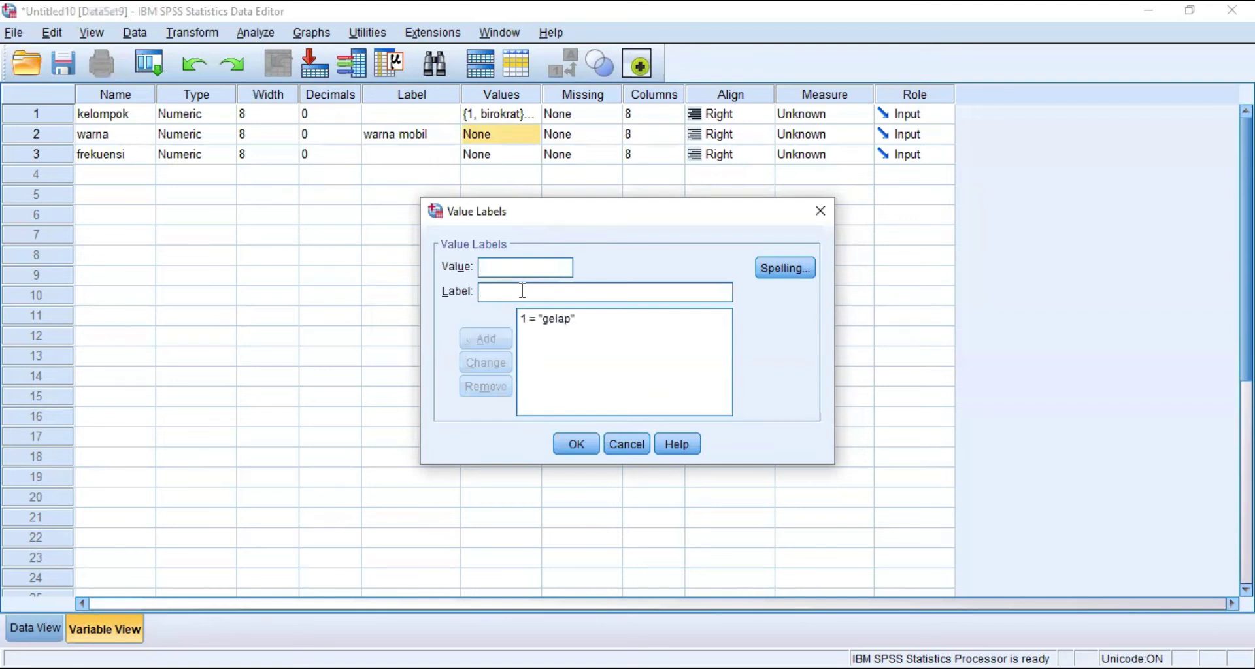
pyautogui.write('2')
pyautogui.click(520, 298)
pyautogui.write('terang')
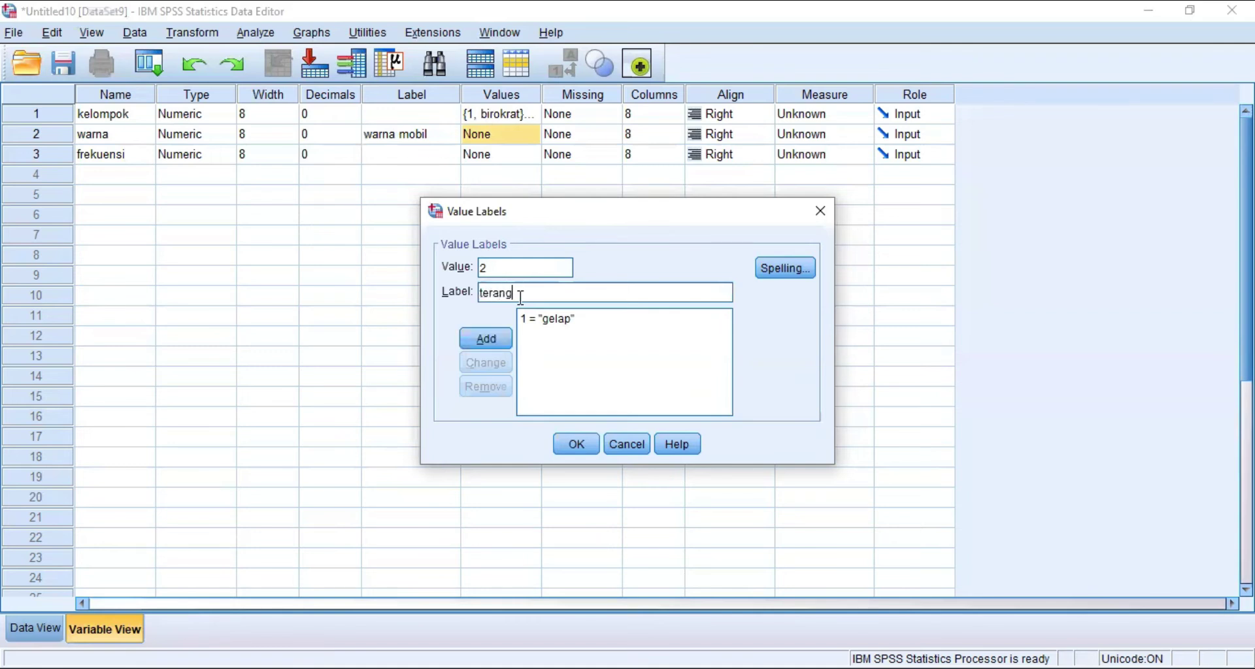
pyautogui.press('Return')
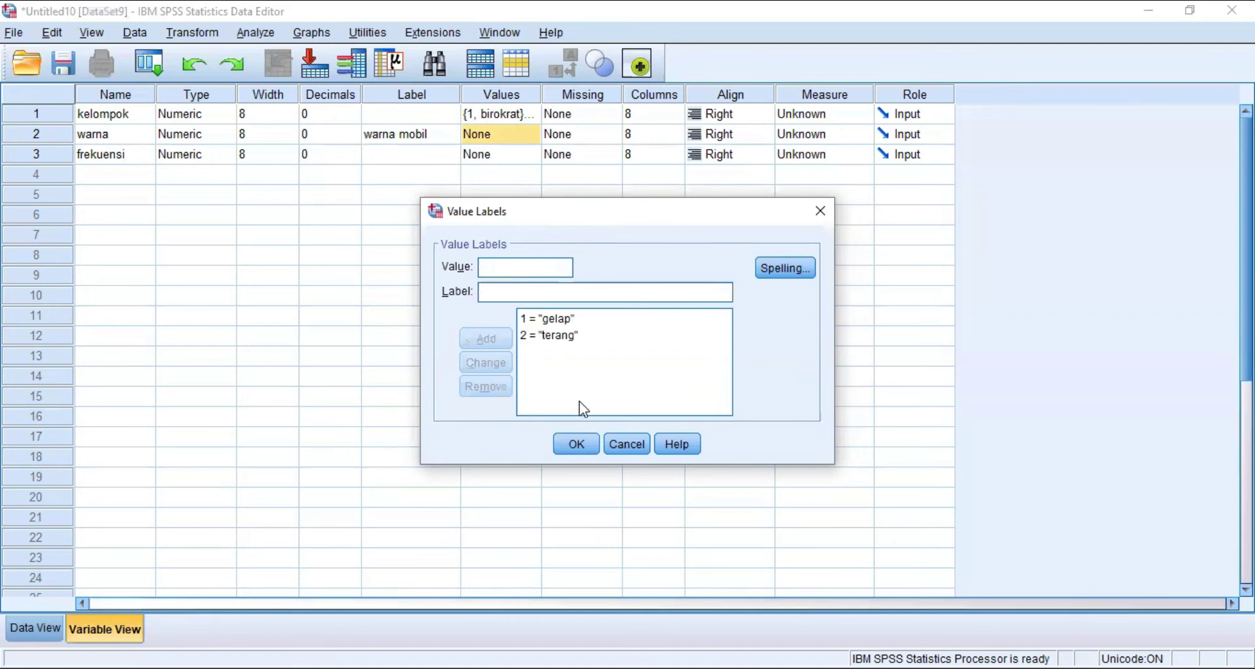
pyautogui.click(577, 444)
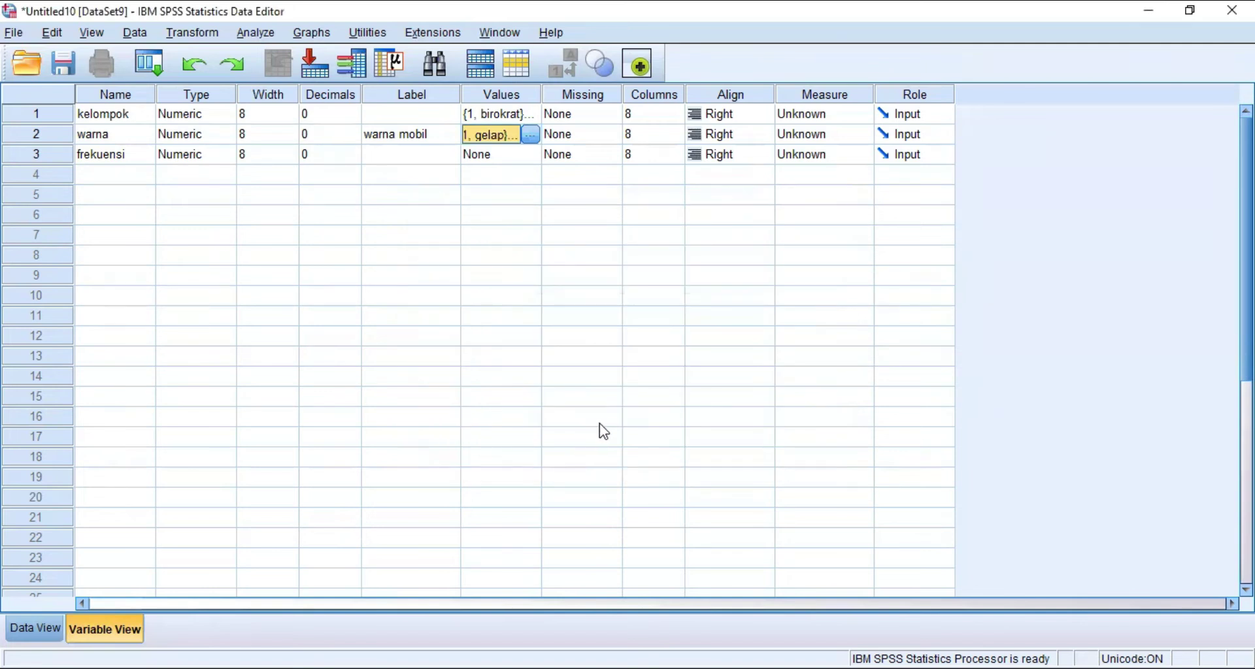
# Step: Set the measurement level of kelompok and warna to Nominal and of frekuensi to Scale
pyautogui.click(830, 115)
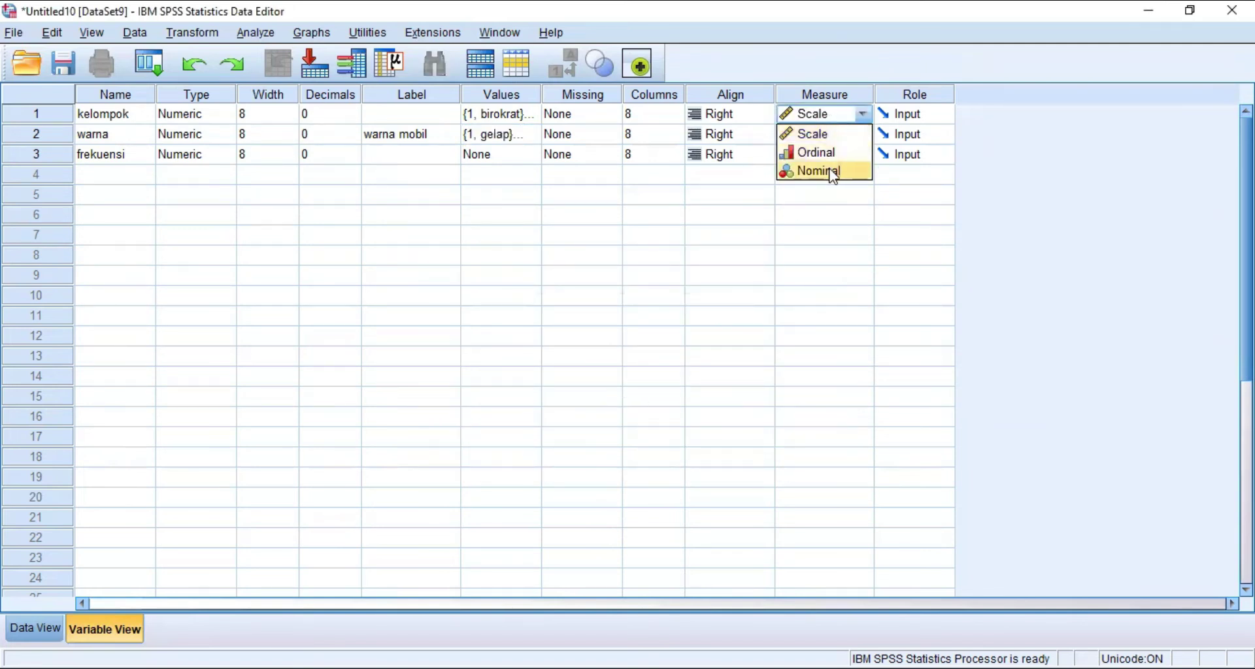
pyautogui.click(829, 171)
pyautogui.click(830, 136)
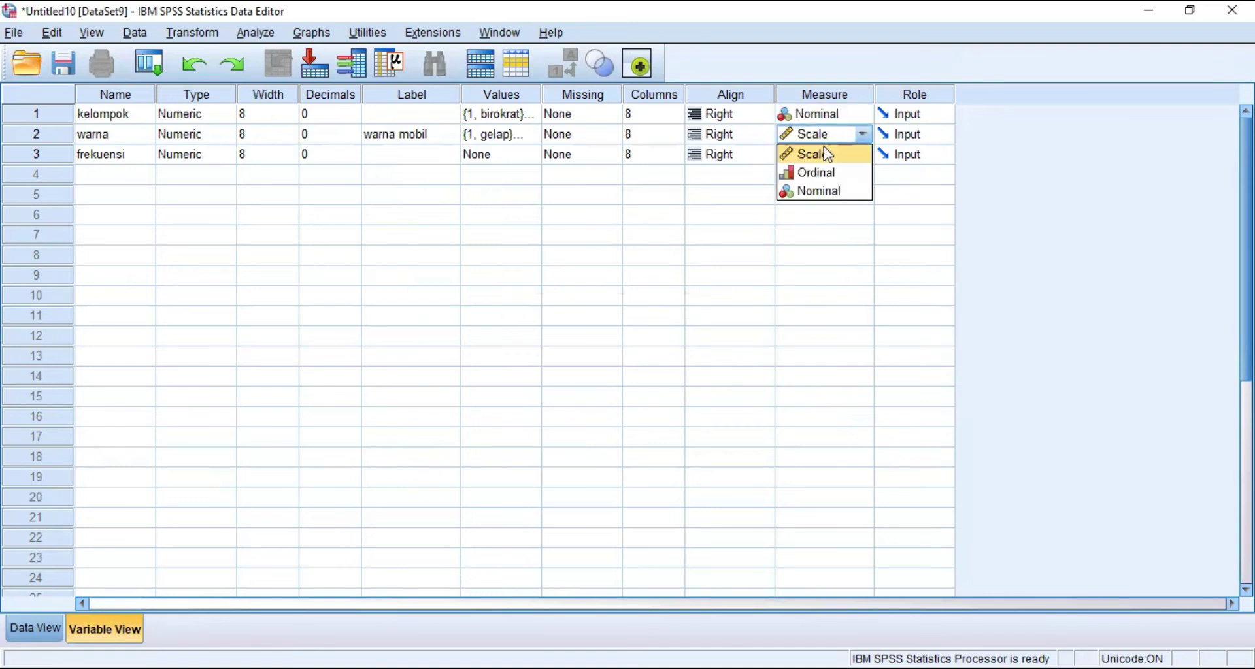
pyautogui.click(822, 191)
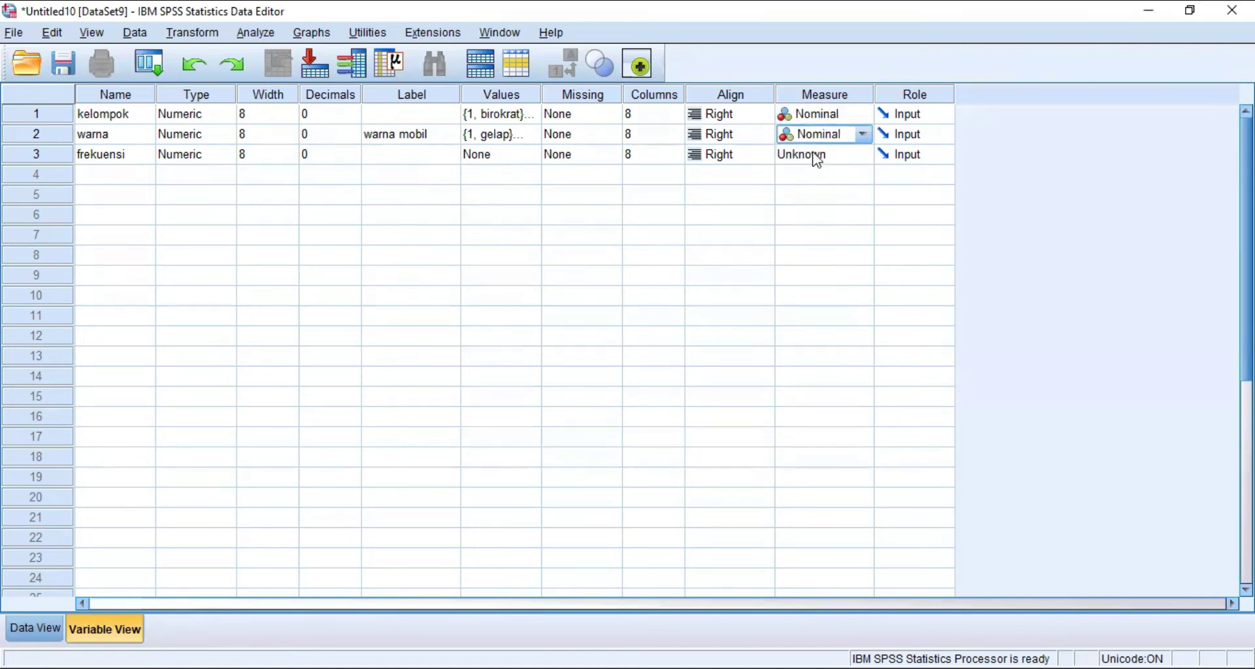
pyautogui.click(817, 156)
pyautogui.click(814, 176)
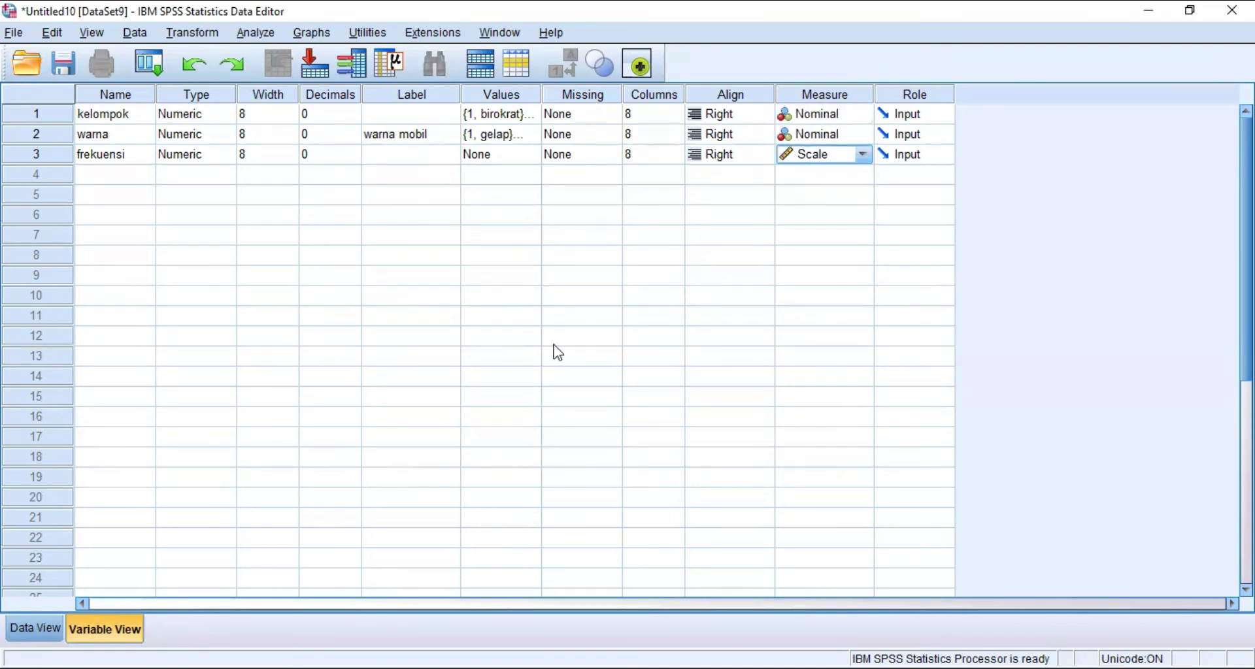
# Step: Enter the first data case with kelompok 1, warna 1 and frekuensi 5
pyautogui.click(36, 629)
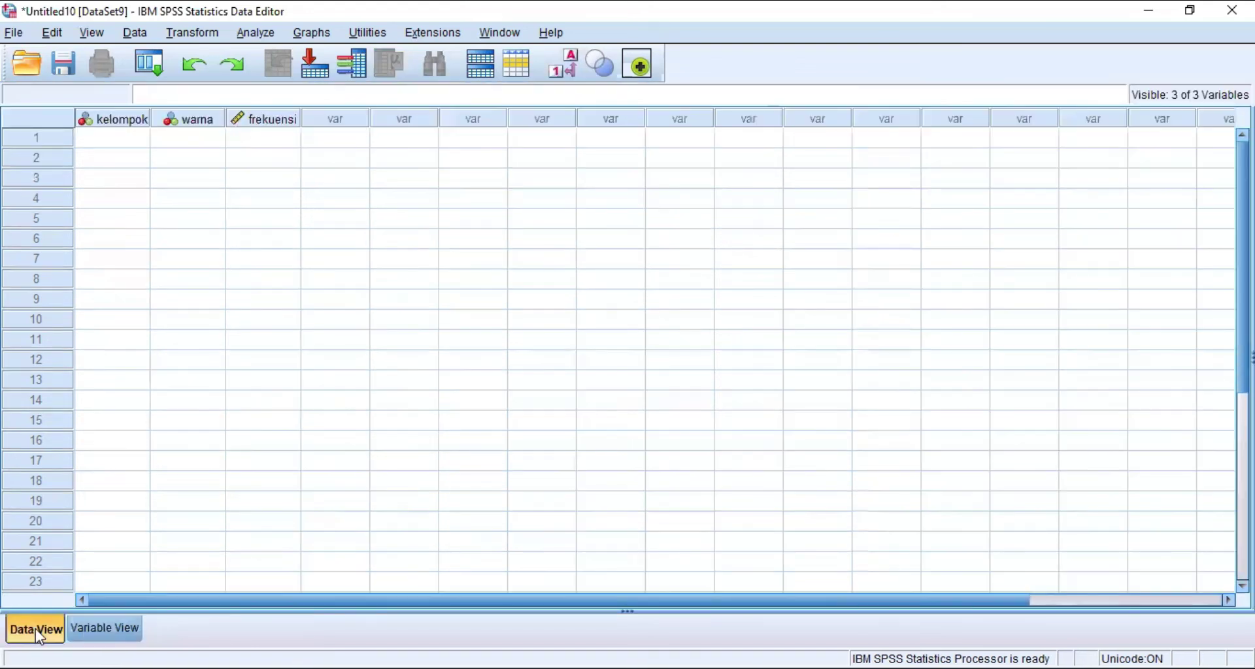
pyautogui.click(140, 147)
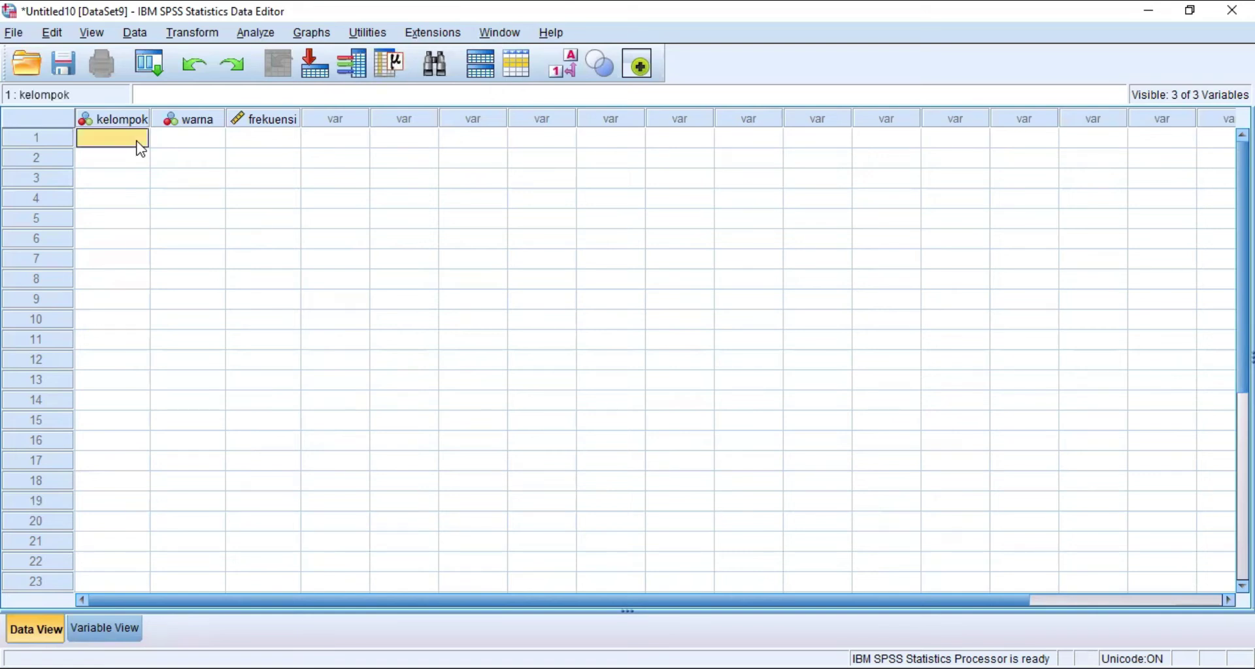
pyautogui.write('1')
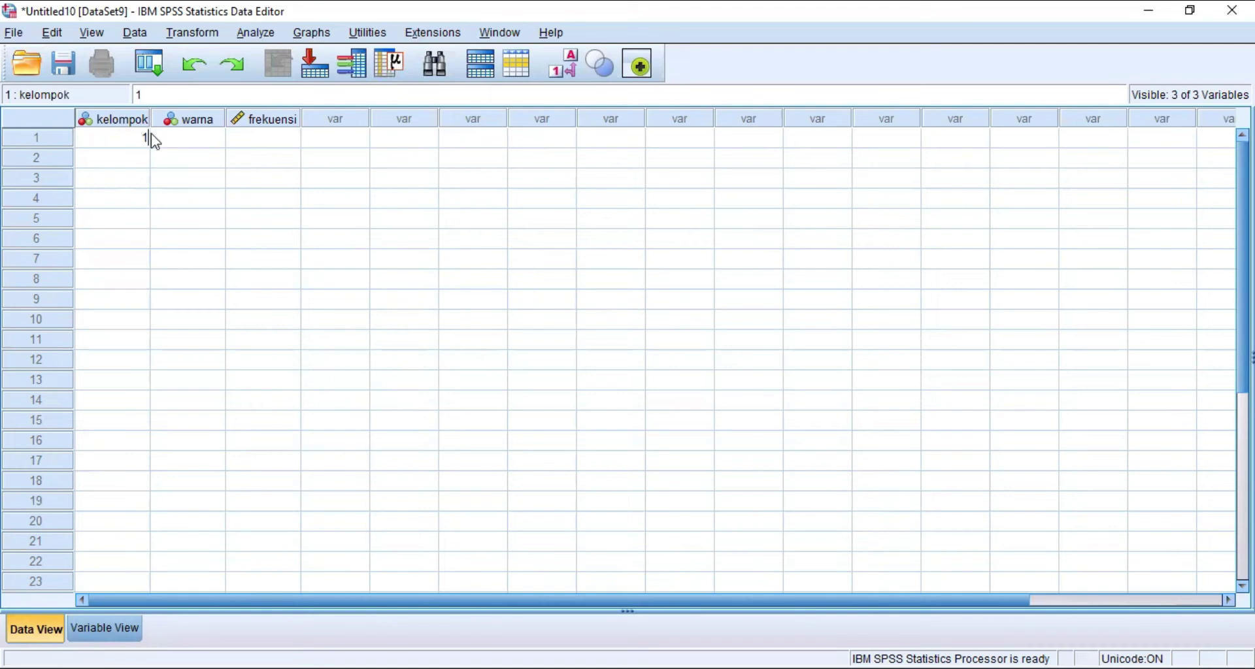
pyautogui.click(180, 143)
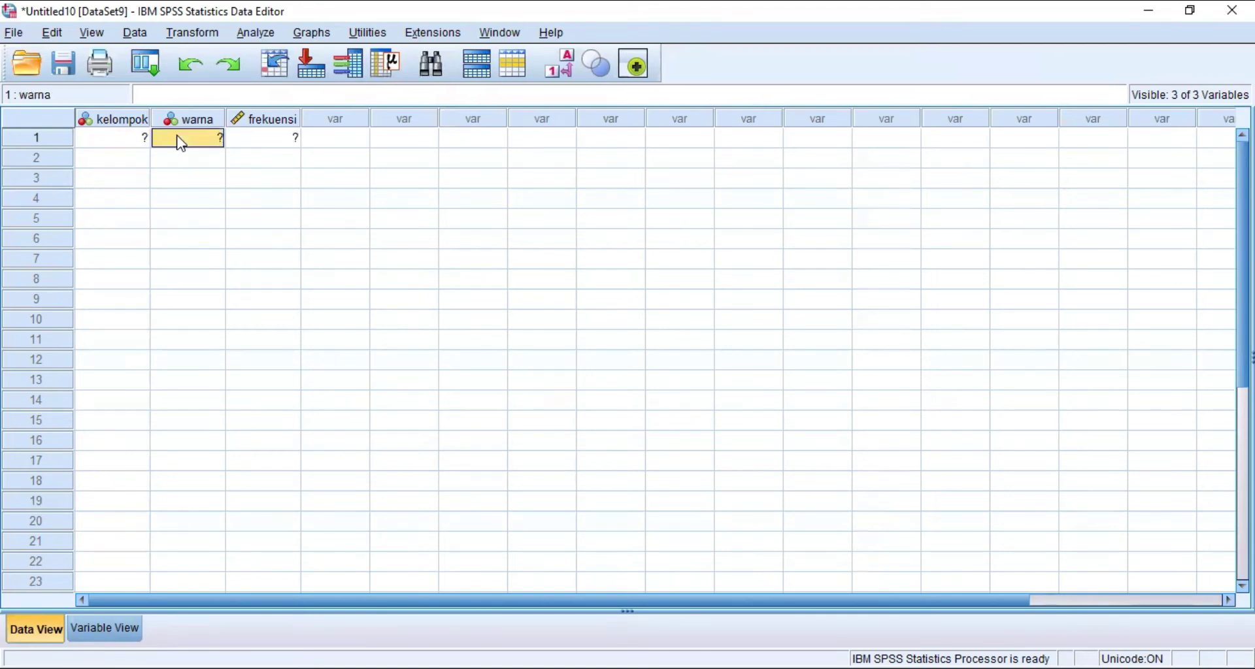
pyautogui.write('1')
pyautogui.click(248, 145)
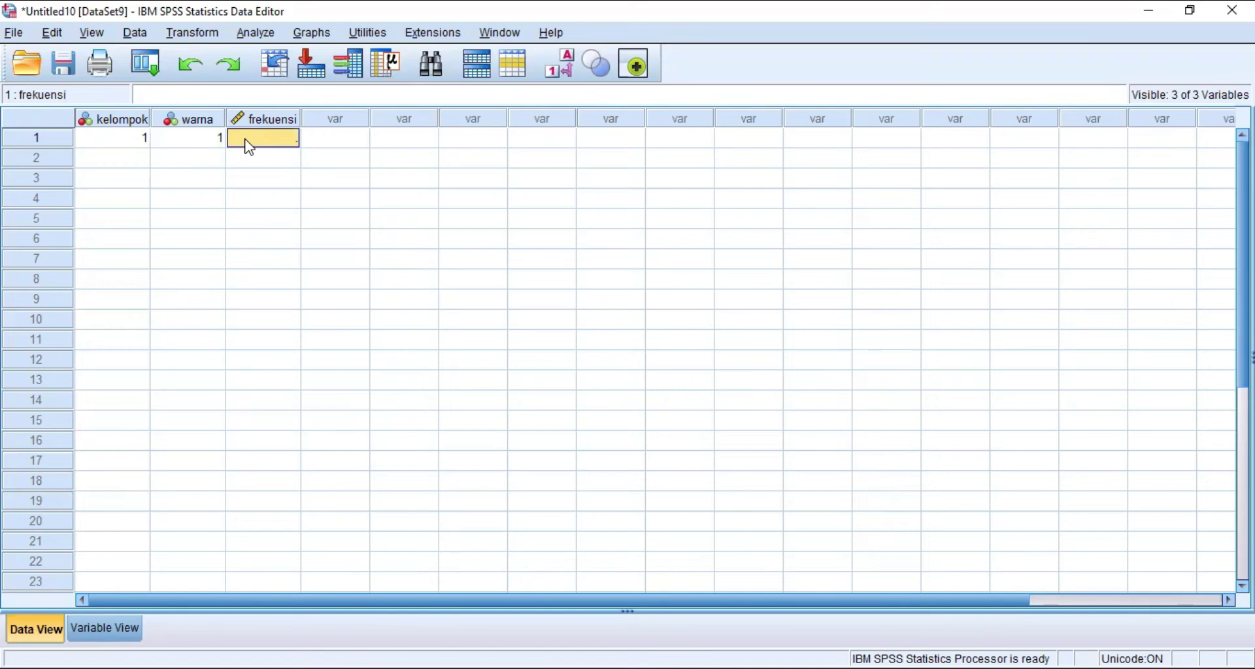
pyautogui.write('5')
# Step: Enter the second data case with kelompok 1, warna 2 and frekuensi 3
pyautogui.click(131, 159)
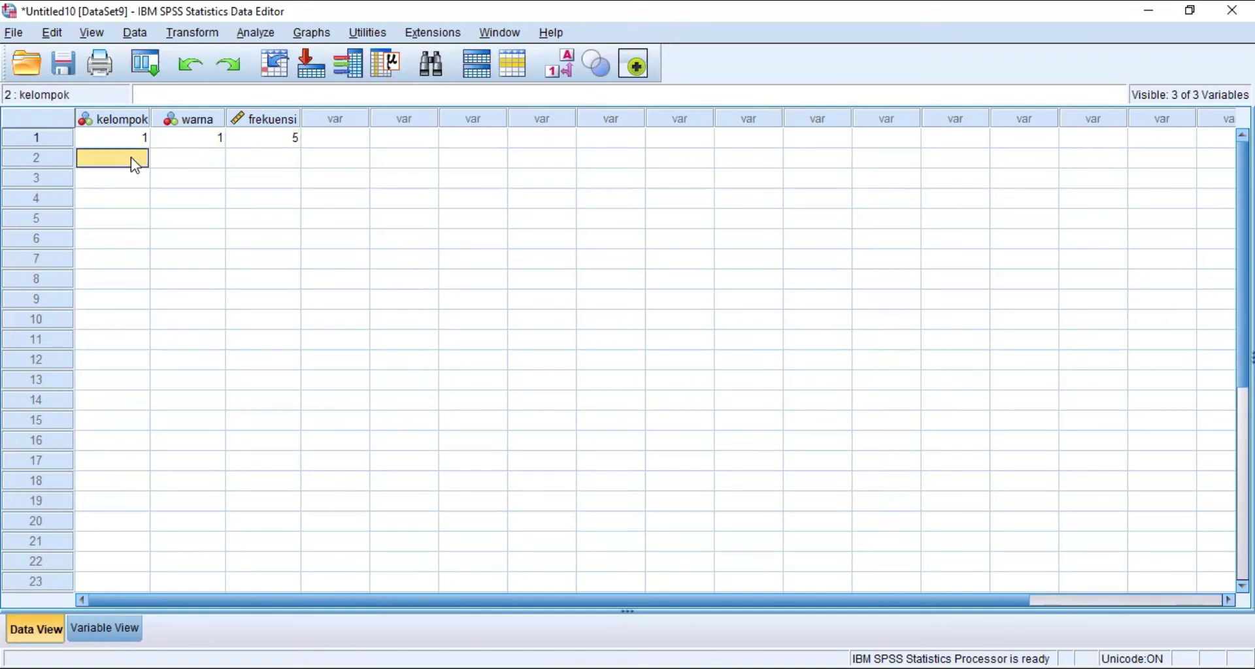
pyautogui.write('1')
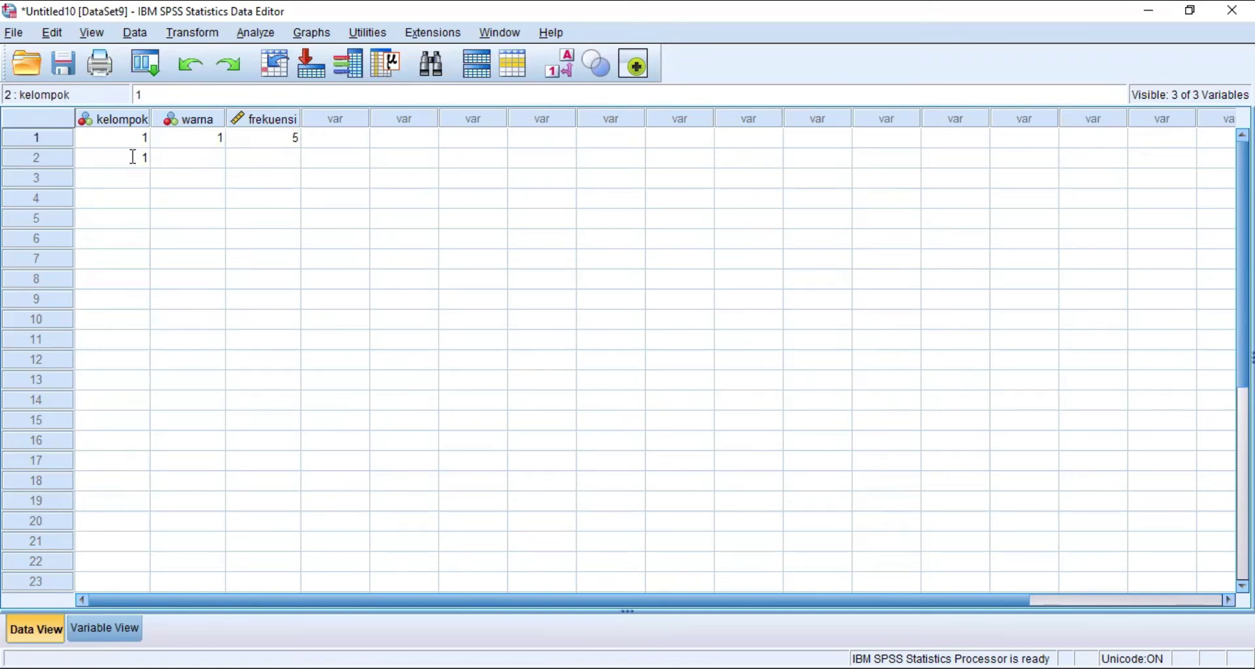
pyautogui.click(177, 163)
pyautogui.write('2')
pyautogui.click(268, 163)
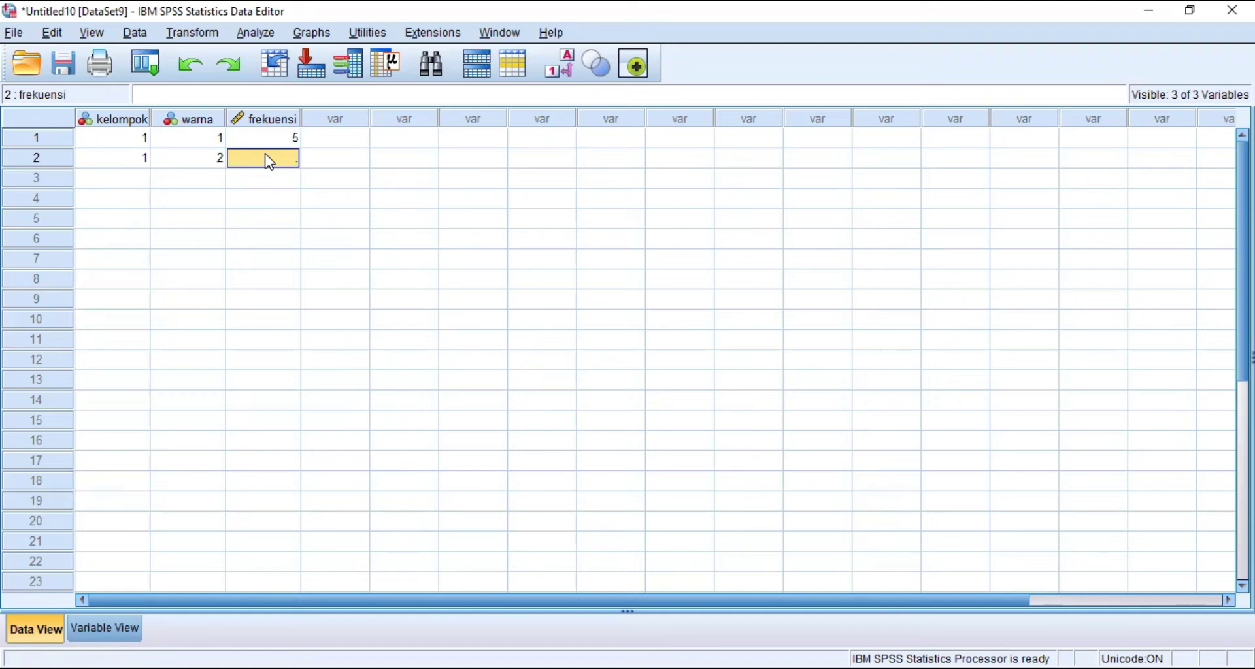
pyautogui.write('3')
# Step: Enter the third data case with kelompok 2, warna 1 and frekuensi 2
pyautogui.click(126, 184)
pyautogui.write('2')
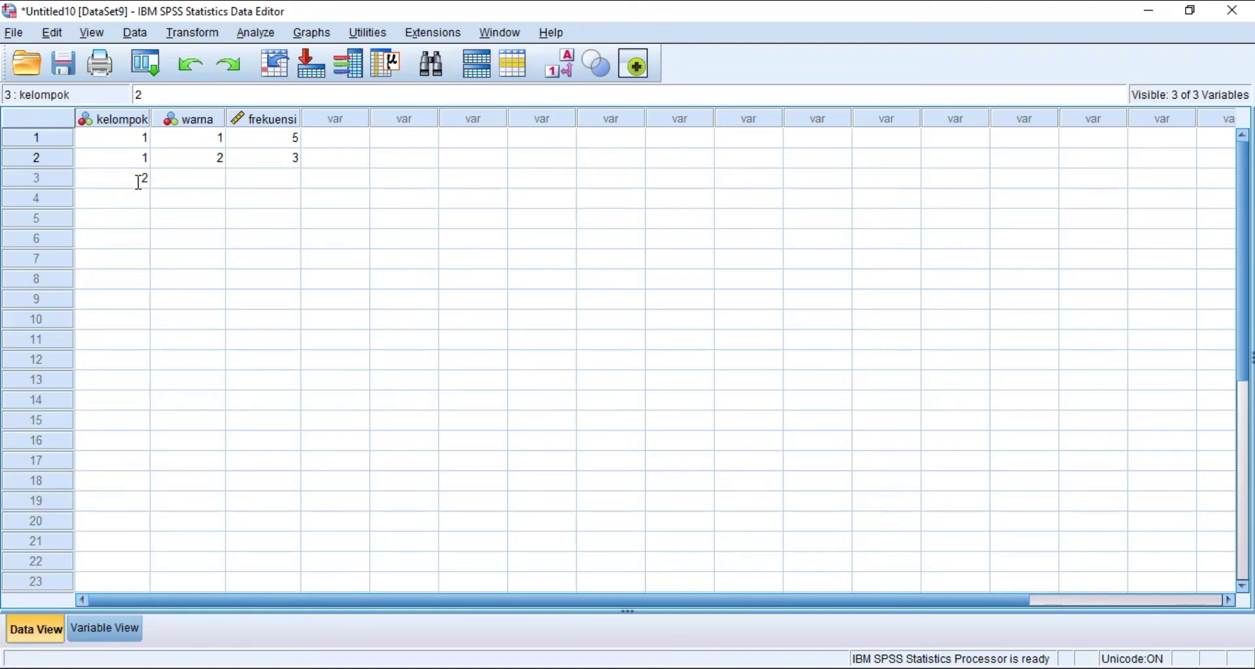
pyautogui.click(169, 183)
pyautogui.write('1')
pyautogui.click(250, 181)
pyautogui.write('2')
# Step: Enter the fourth data case with kelompok 2, warna 2 and frekuensi 5
pyautogui.click(134, 202)
pyautogui.write('2')
pyautogui.click(180, 206)
pyautogui.write('2')
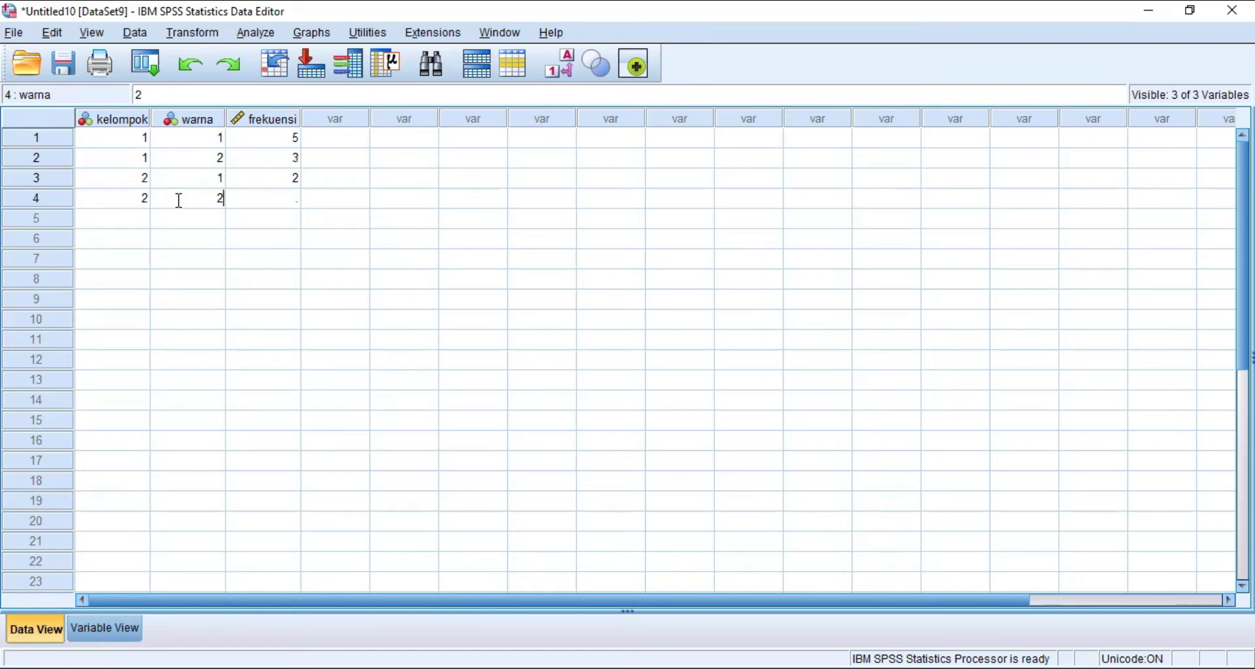
pyautogui.click(288, 198)
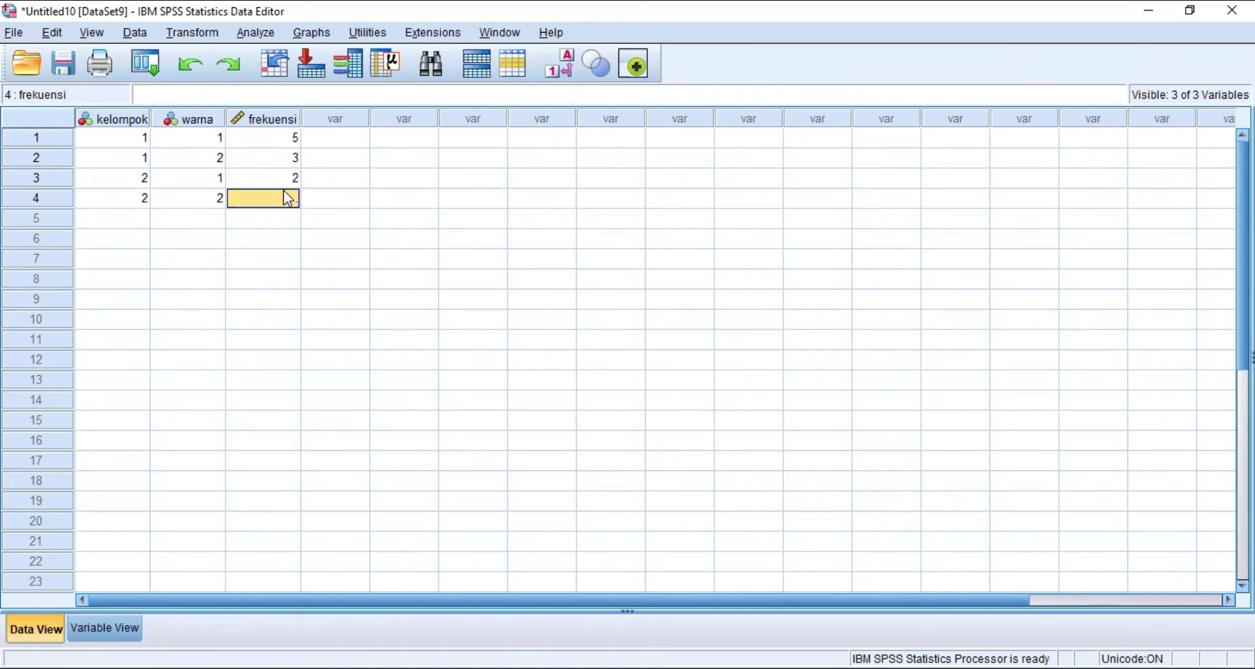
pyautogui.write('5')
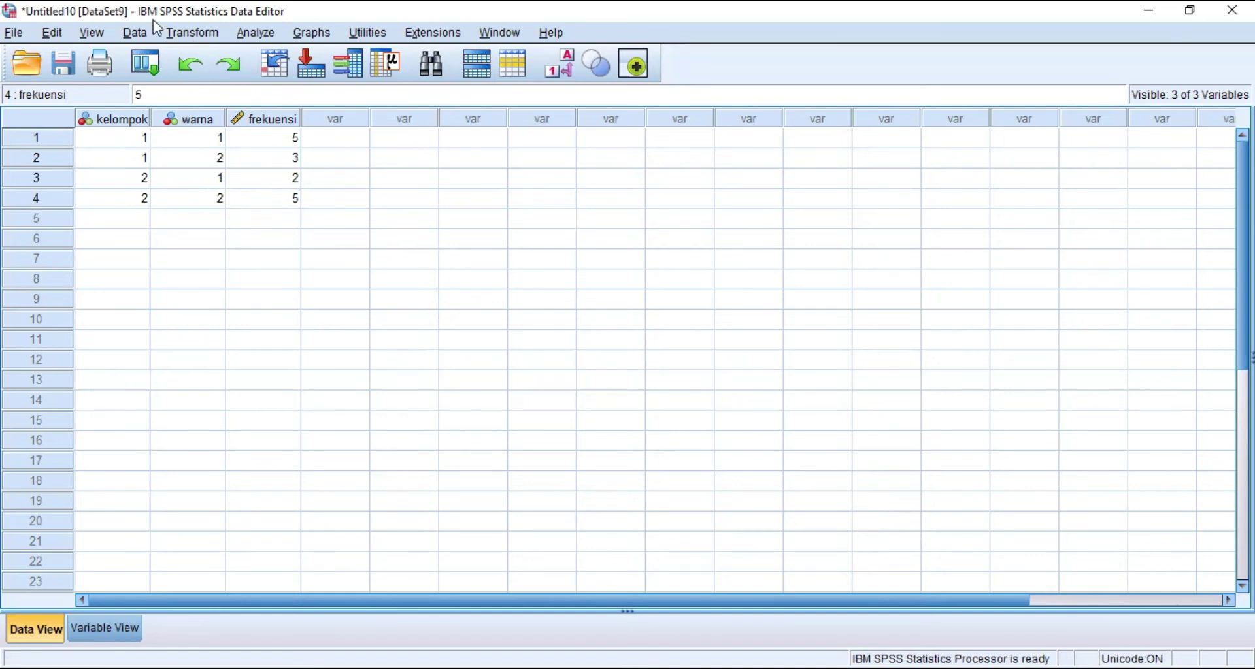
# Step: Weight the cases by the frequency variable frekuensi
pyautogui.click(133, 33)
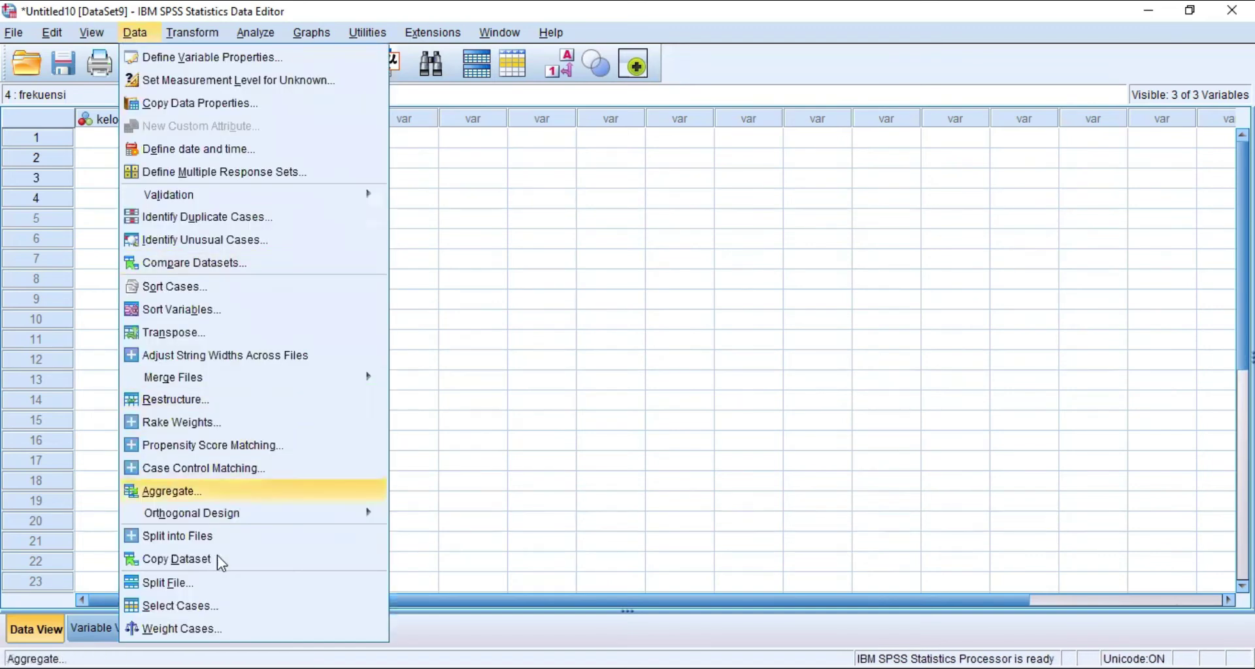
pyautogui.click(208, 626)
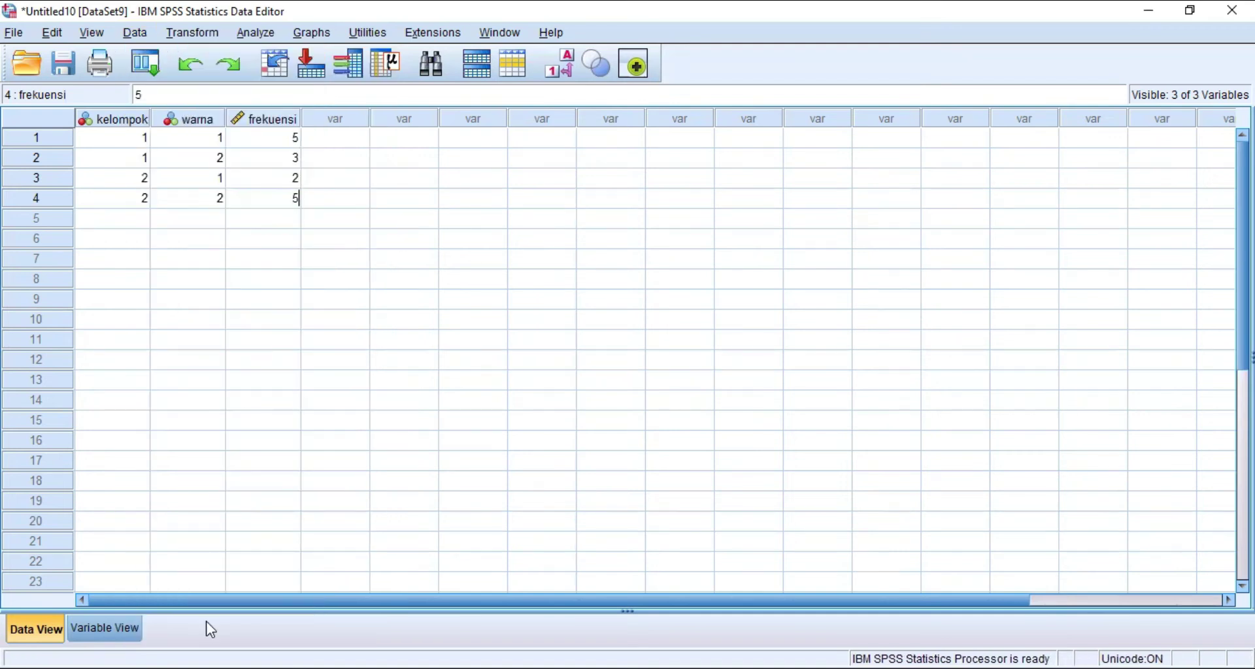
pyautogui.click(483, 310)
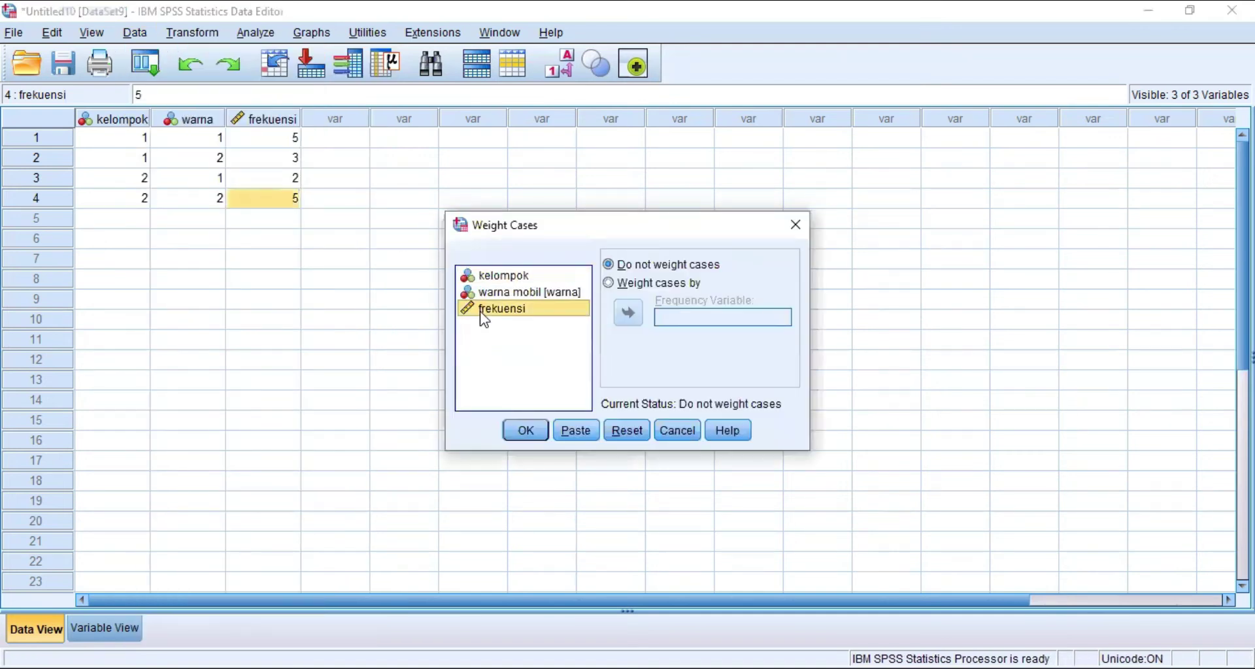
pyautogui.click(616, 284)
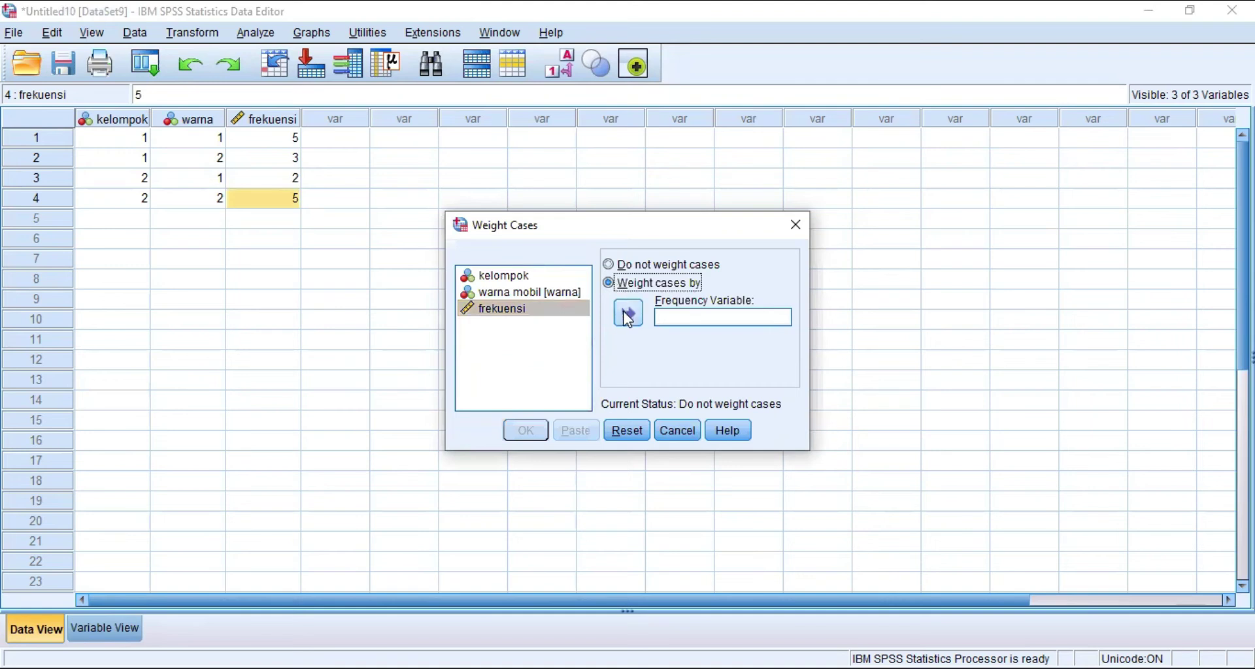
pyautogui.click(627, 314)
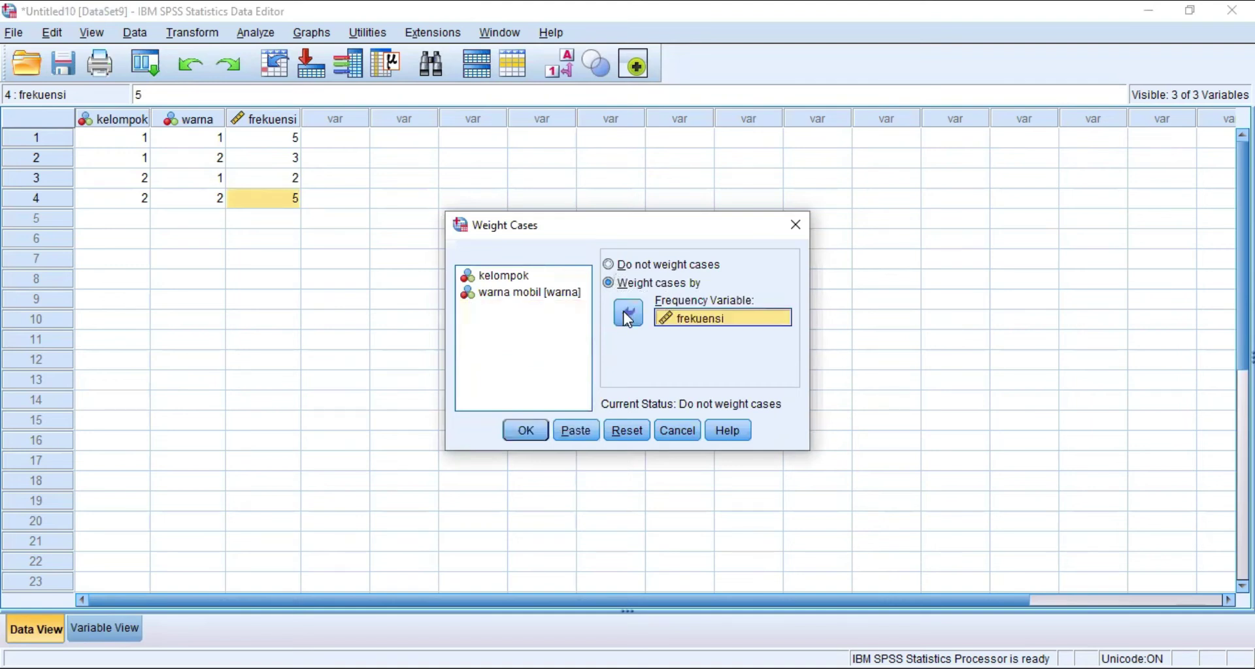
pyautogui.click(527, 433)
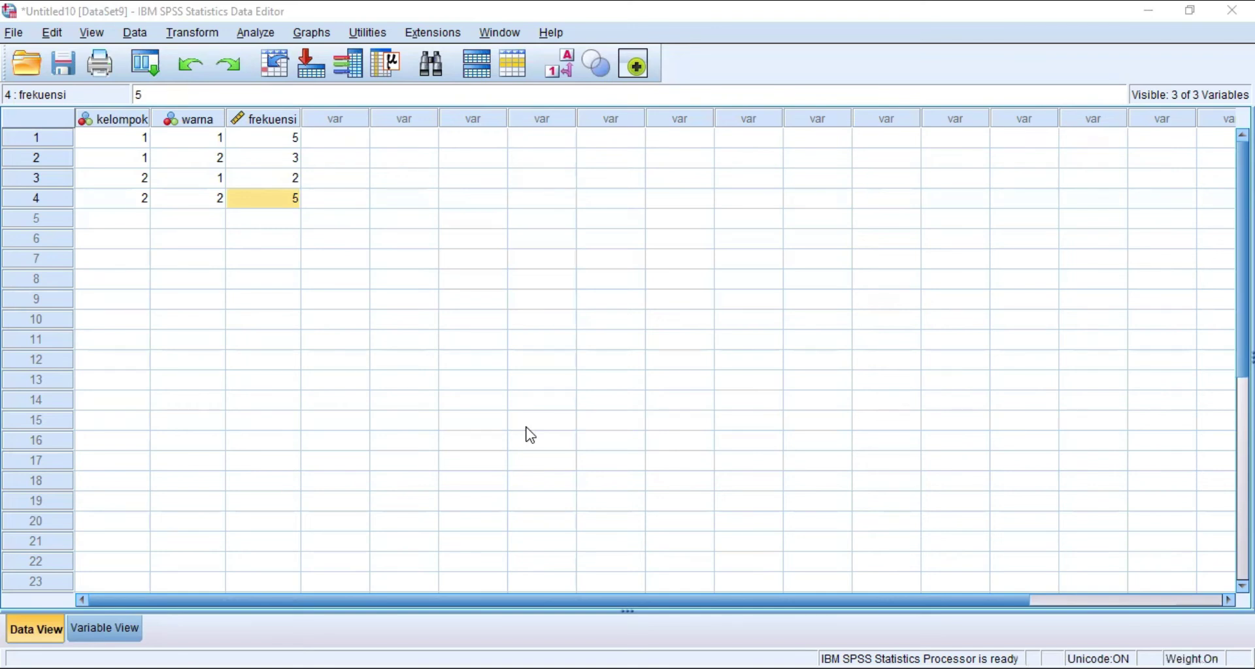
# Step: Set up a Crosstabs analysis with kelompok as the row variable and warna mobil as the column variable
pyautogui.hotkey('alt', 'a')
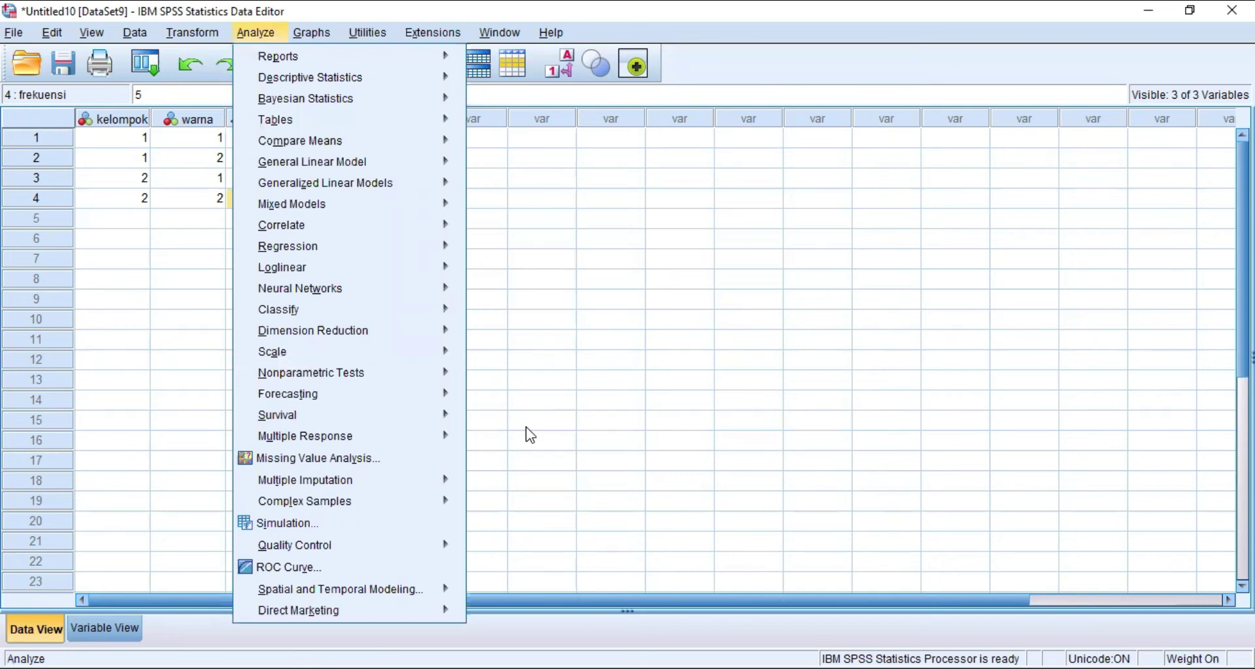
pyautogui.moveTo(311, 80)
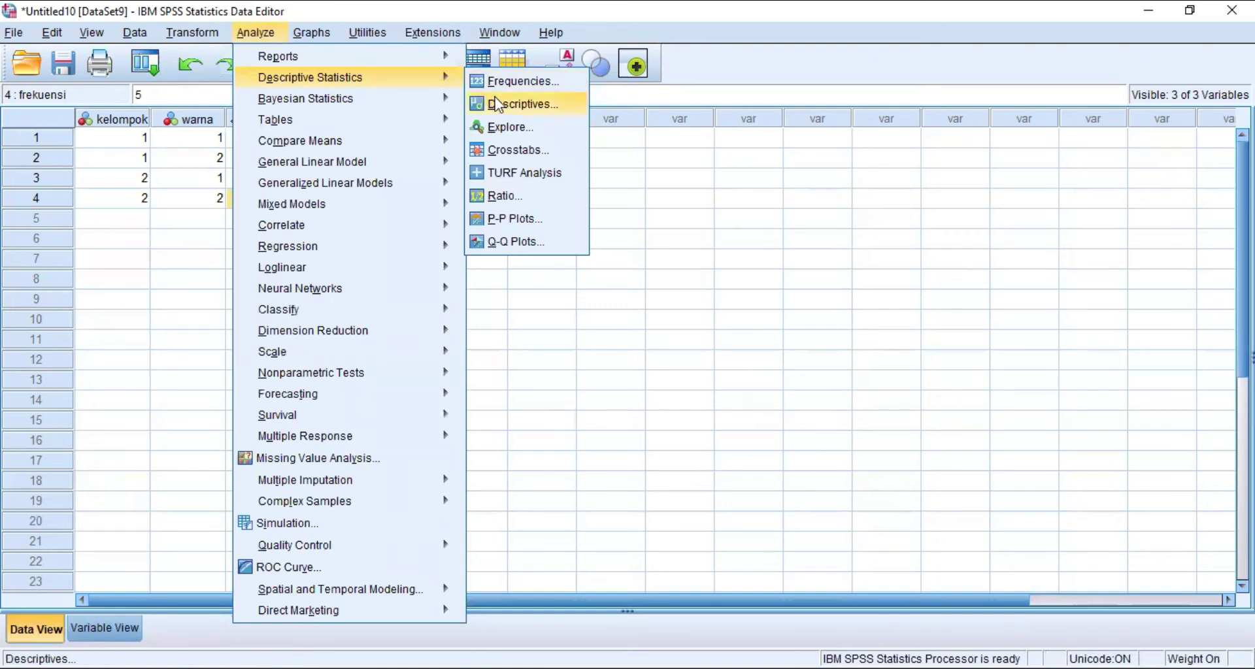
pyautogui.click(525, 150)
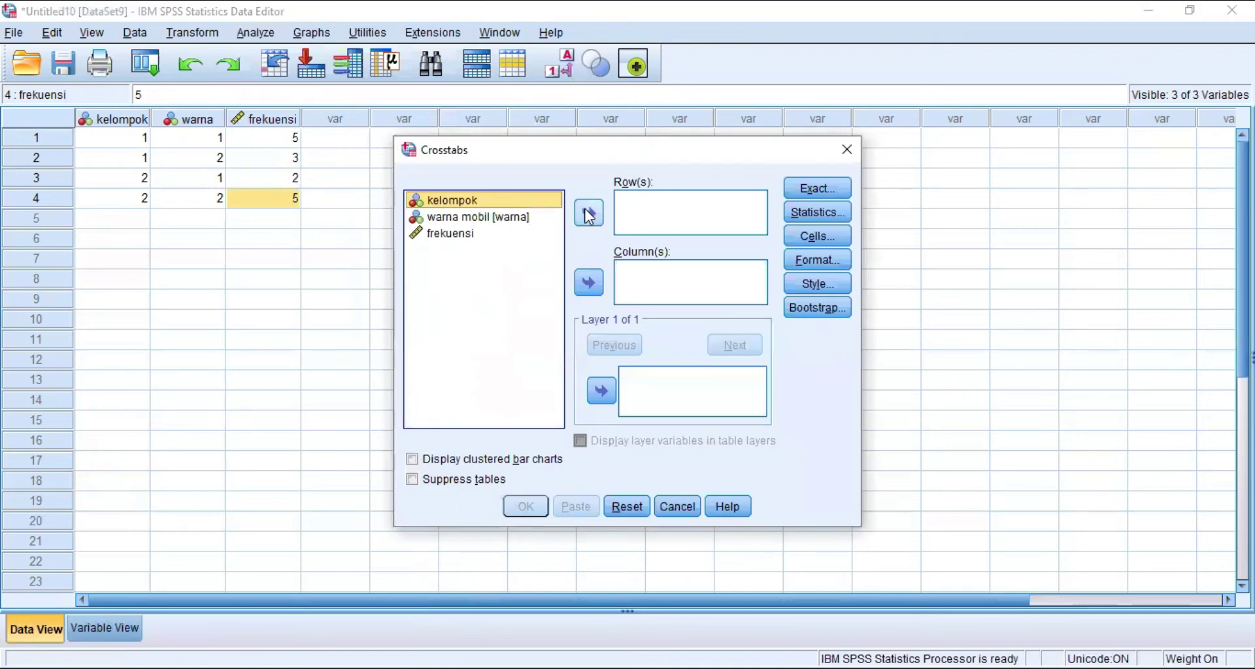
pyautogui.click(588, 214)
pyautogui.click(535, 202)
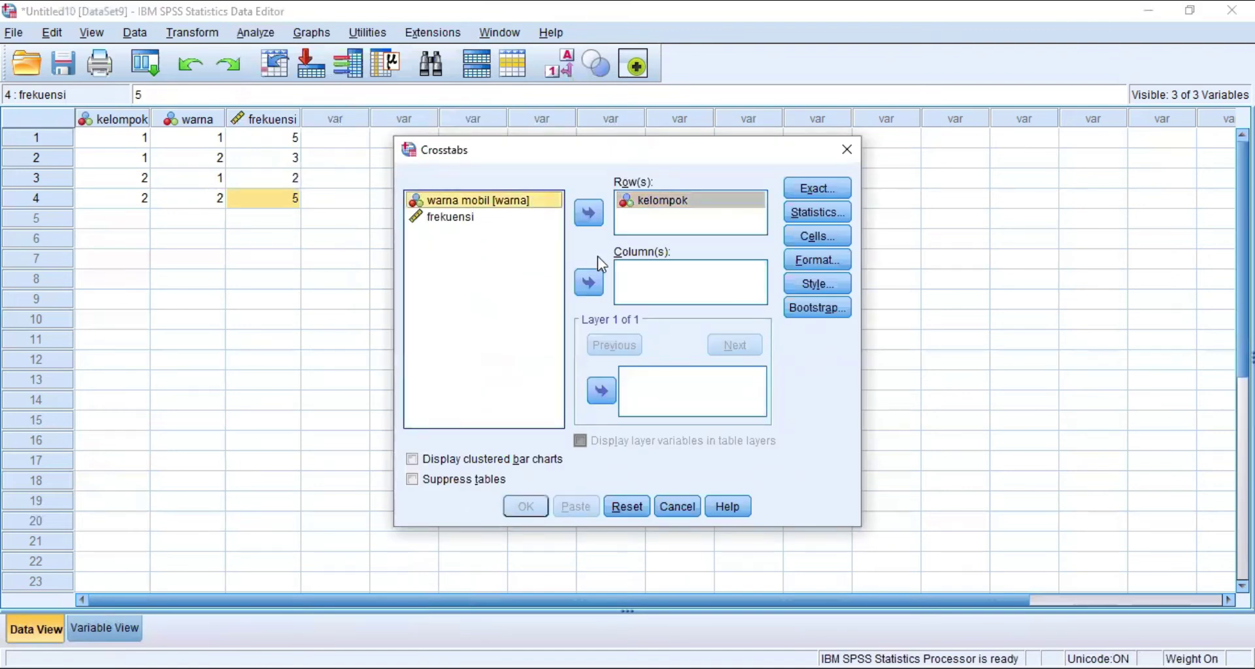
pyautogui.click(589, 283)
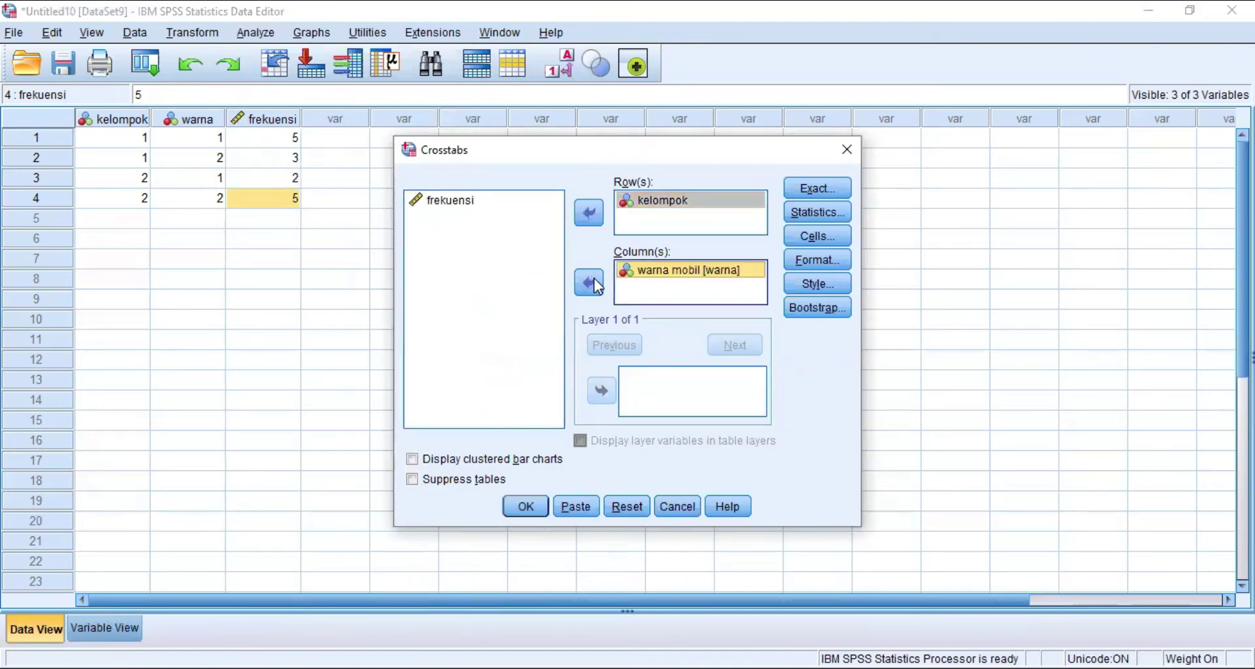
# Step: Include the Chi-square statistic in the crosstabs and run the analysis
pyautogui.click(834, 214)
pyautogui.click(566, 219)
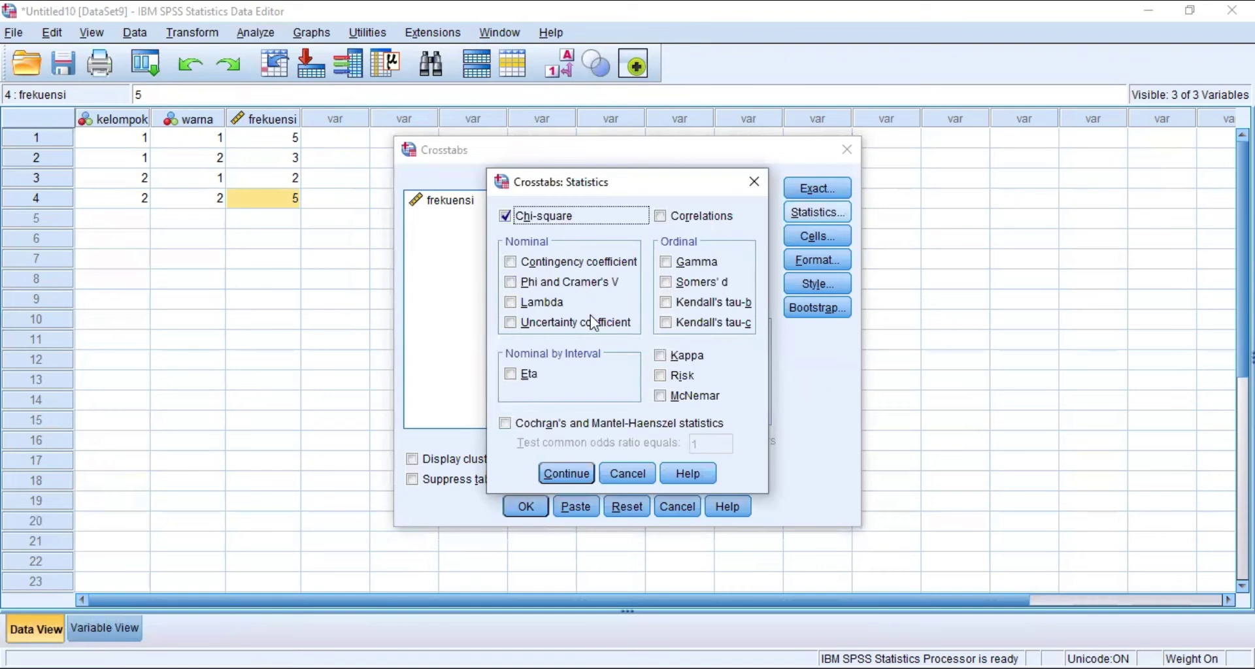
pyautogui.click(574, 475)
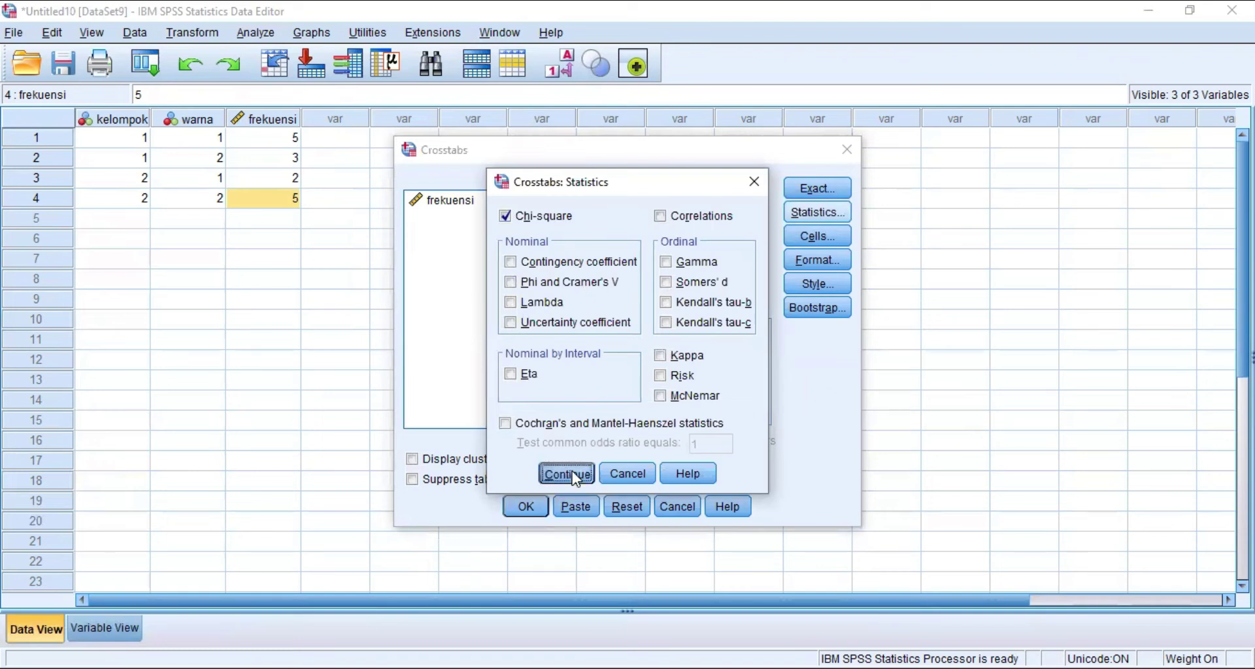
pyautogui.click(529, 504)
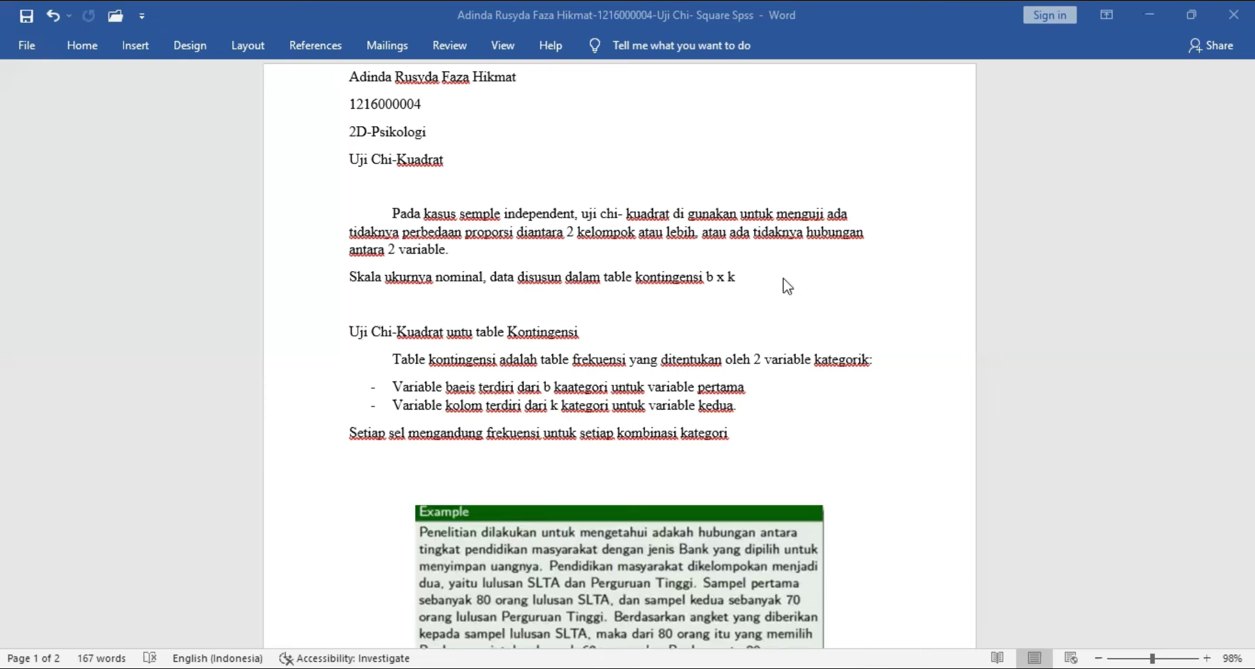
# Step: Examine the bank-choice example, contingency table, hypotheses and test criteria in the chi-square Word document
pyautogui.scroll(-5, 783, 278)
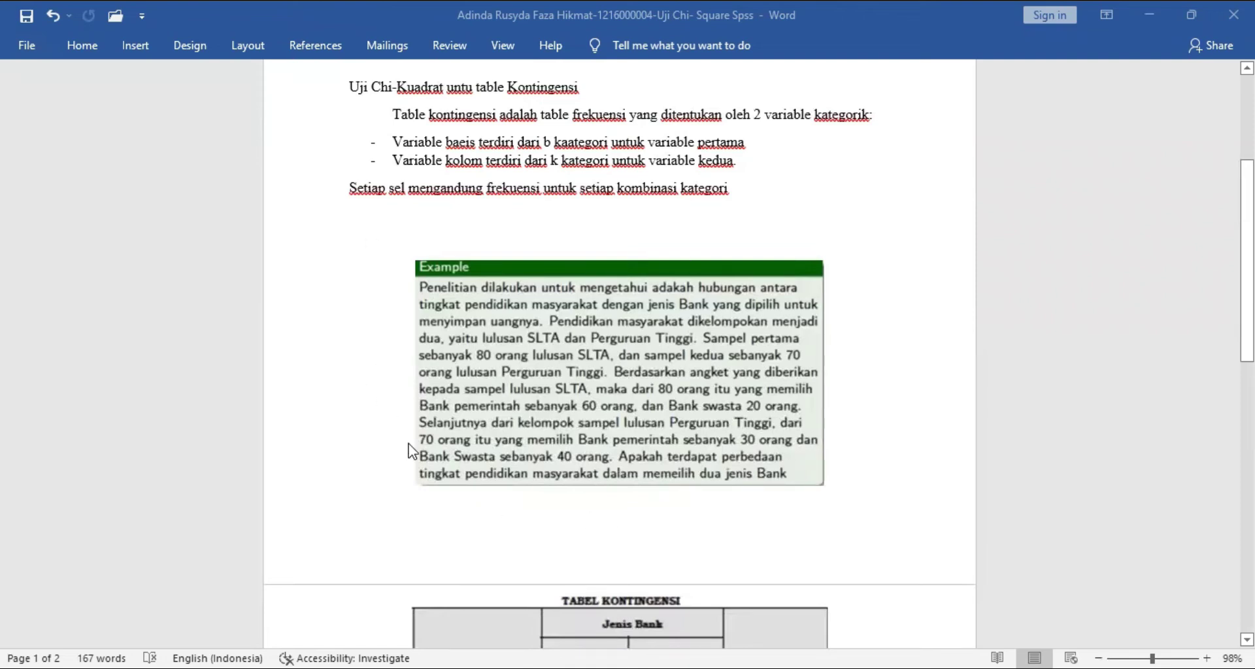
pyautogui.scroll(-5, 410, 451)
pyautogui.scroll(-4, 410, 451)
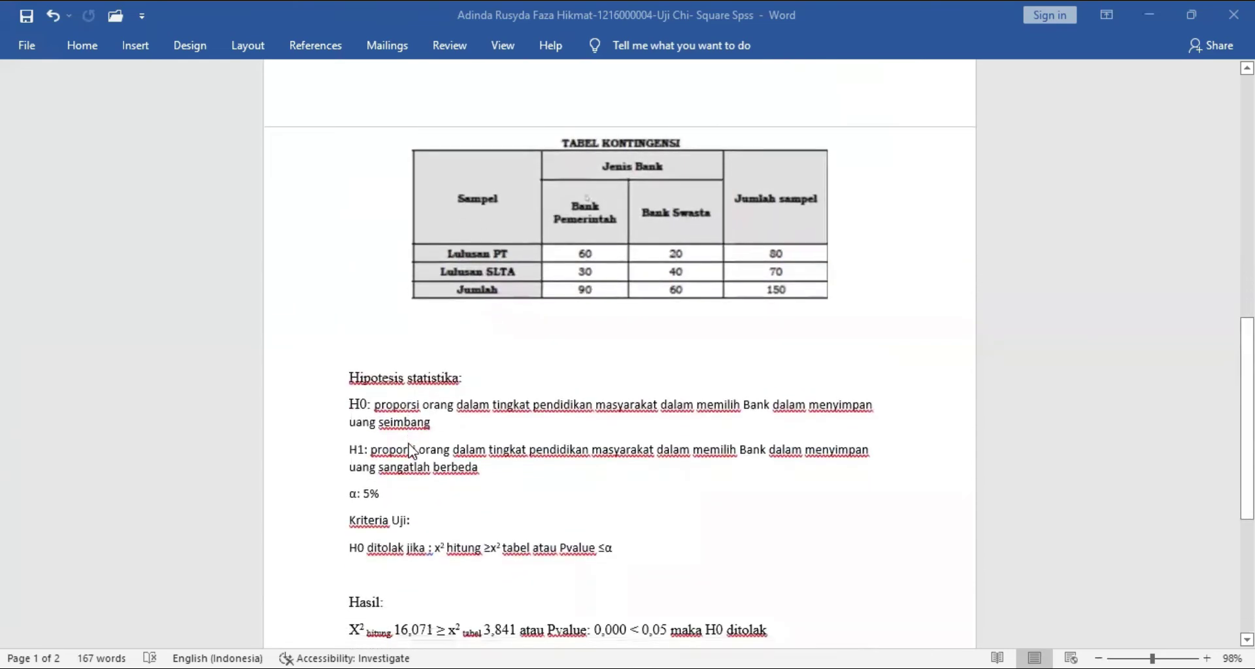
pyautogui.scroll(8, 410, 451)
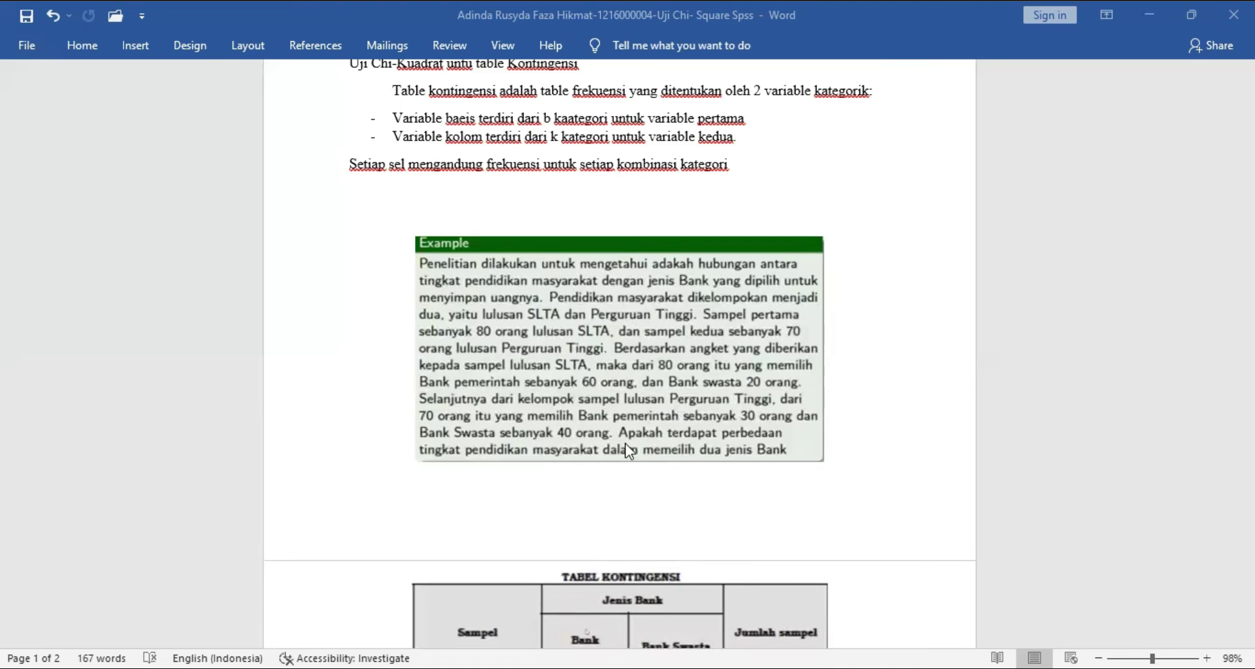
pyautogui.scroll(-5, 625, 443)
pyautogui.scroll(-1, 629, 451)
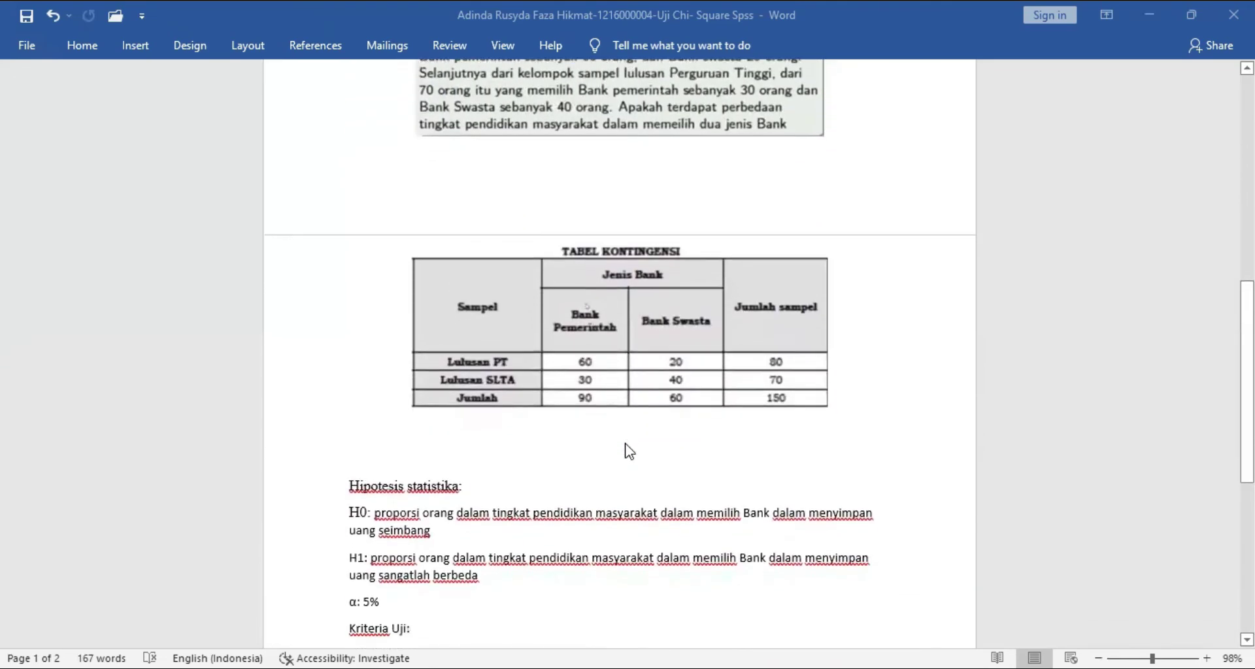
pyautogui.scroll(-1, 629, 451)
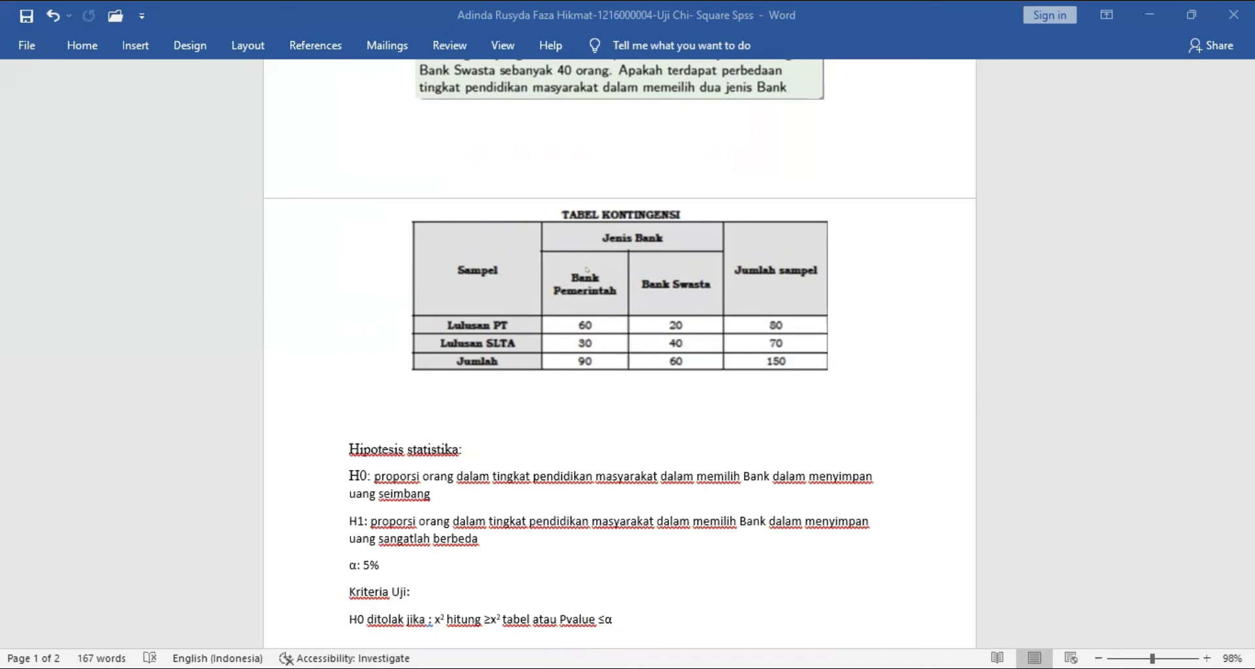
# Step: Switch to the empty SPSS dataset and define three variables named pendidikan, bank and frekuensi
pyautogui.hotkey('alt', 'Tab')
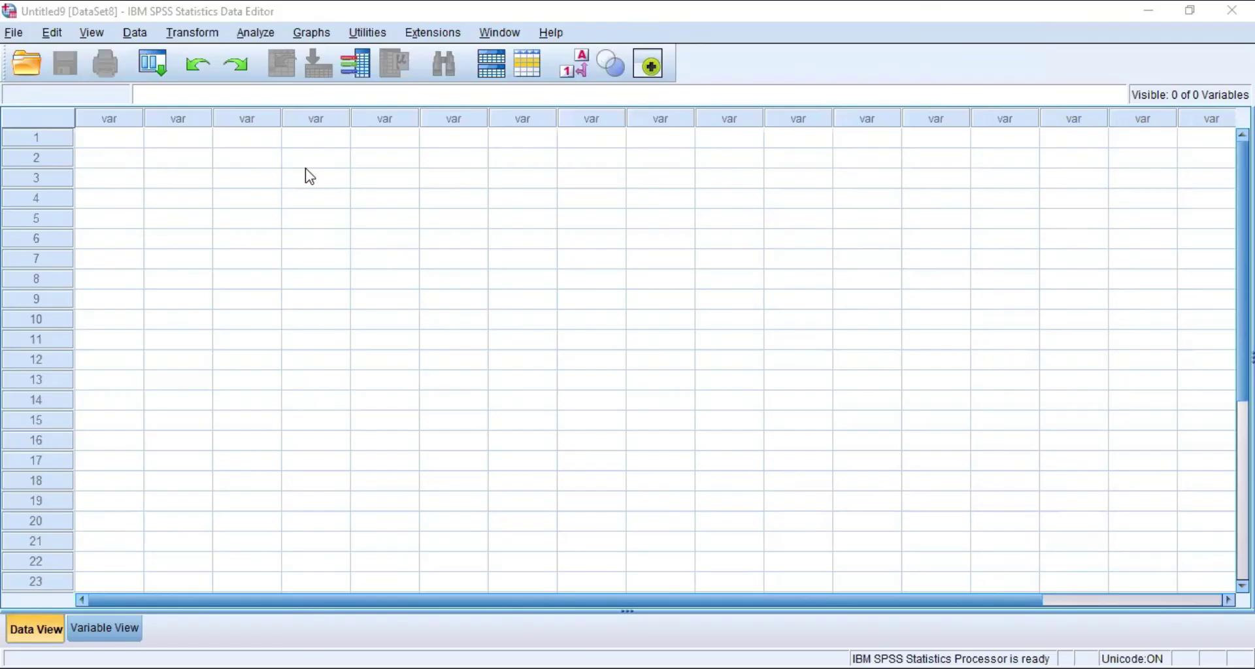
pyautogui.click(105, 629)
pyautogui.click(140, 122)
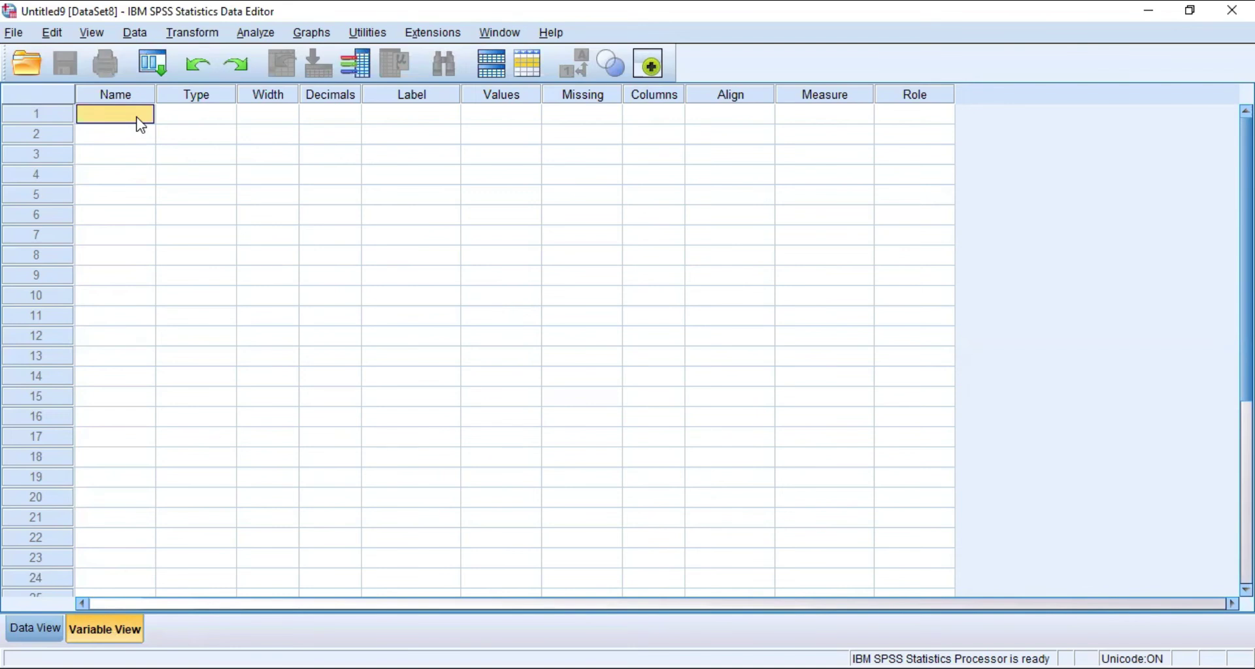
pyautogui.write('pendidikan')
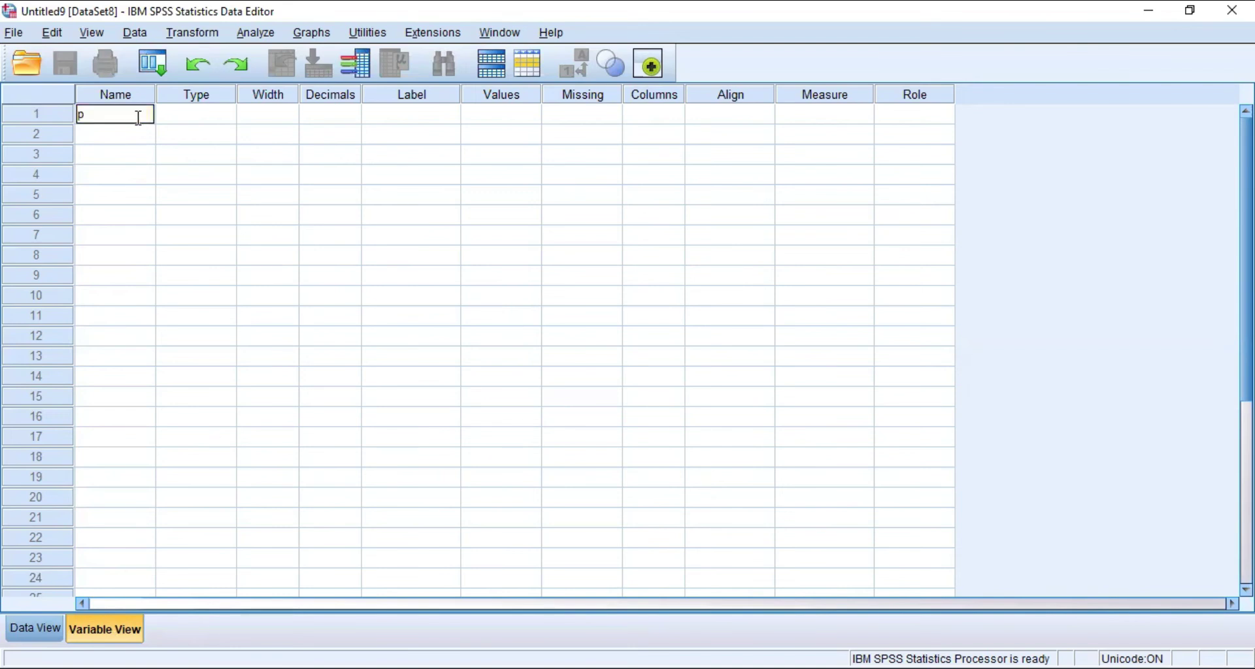
pyautogui.click(126, 134)
pyautogui.write('bank')
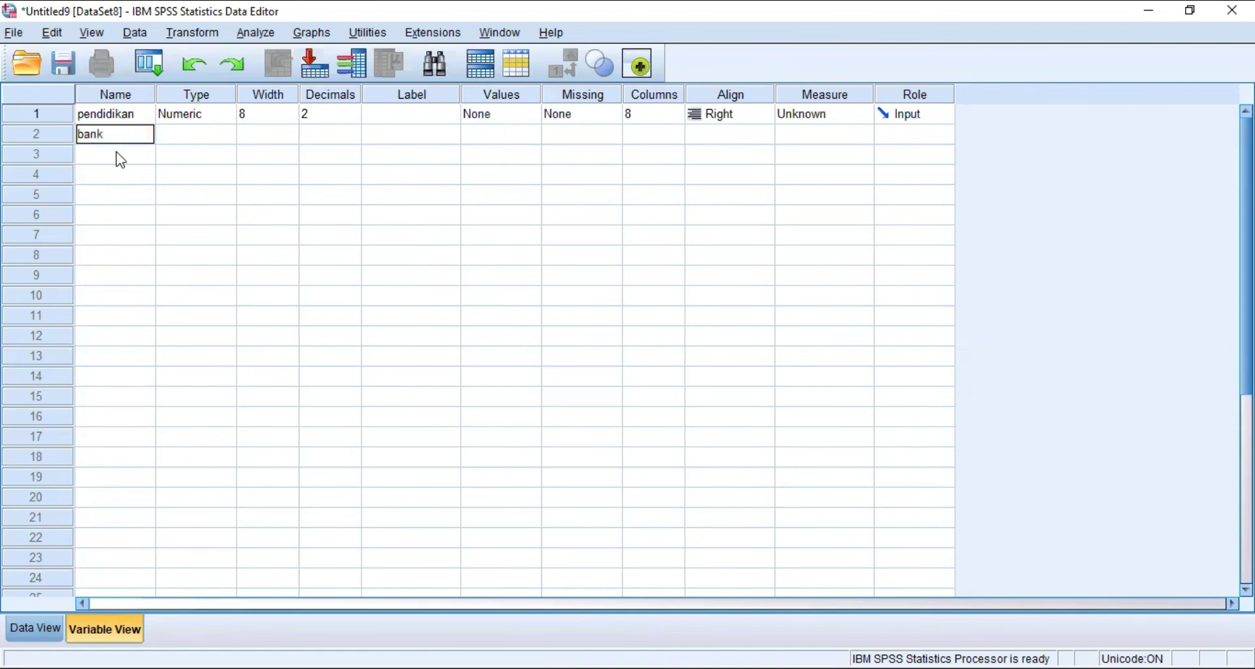
pyautogui.click(120, 157)
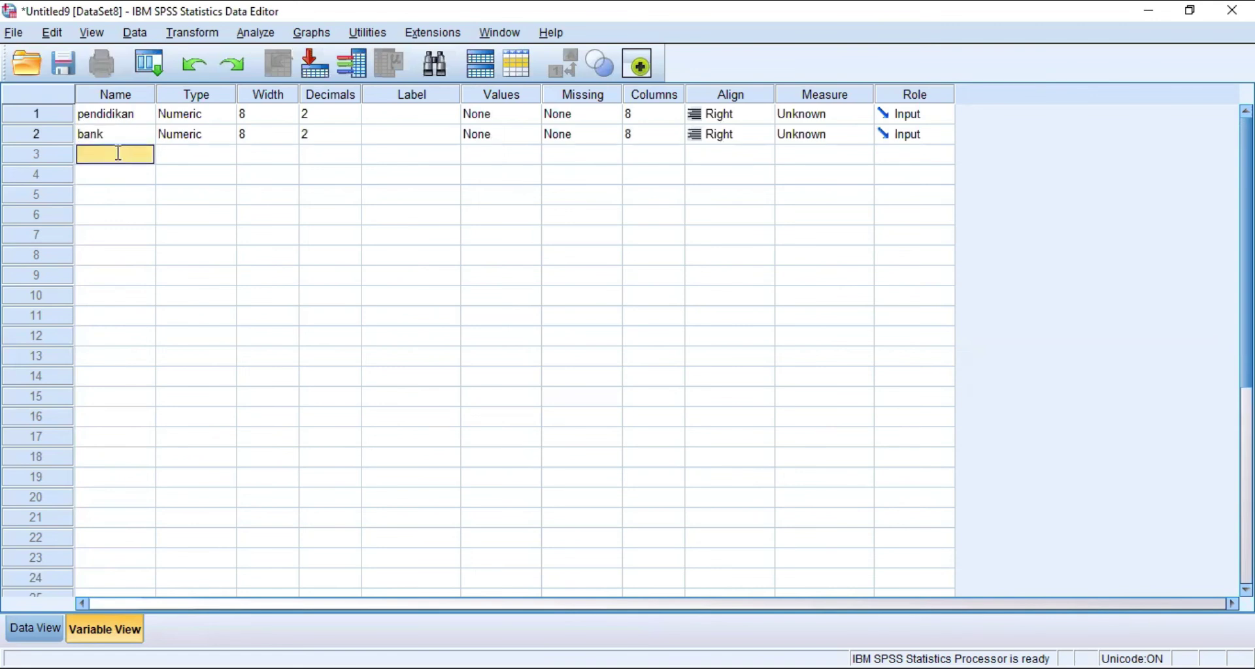
pyautogui.write('frekuensi')
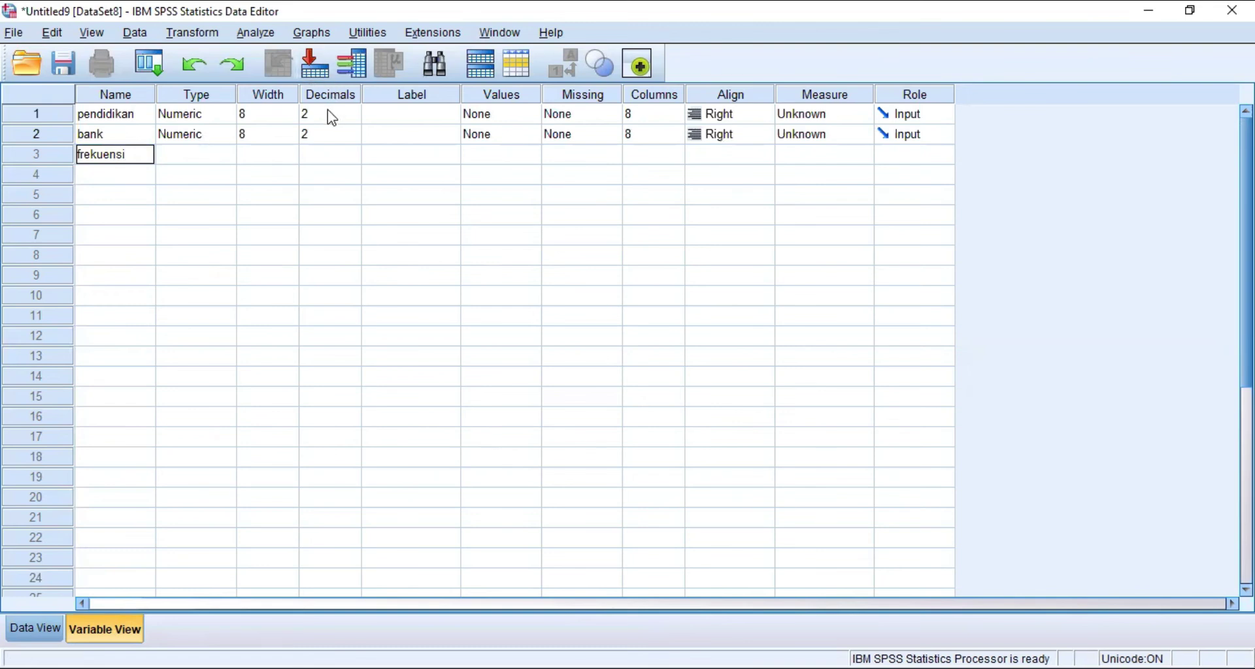
# Step: Set the decimals of pendidikan, bank and frekuensi to 0
pyautogui.click(342, 115)
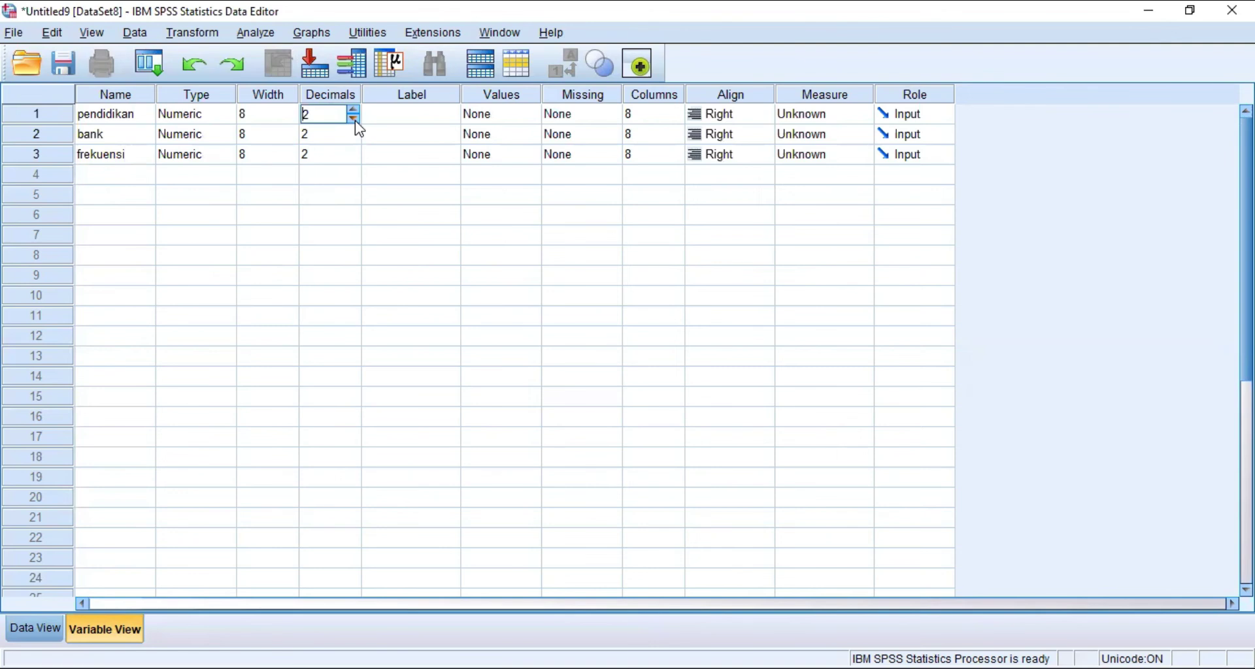
pyautogui.click(355, 121)
pyautogui.click(355, 120)
pyautogui.click(352, 132)
pyautogui.click(354, 140)
pyautogui.click(354, 139)
pyautogui.click(349, 153)
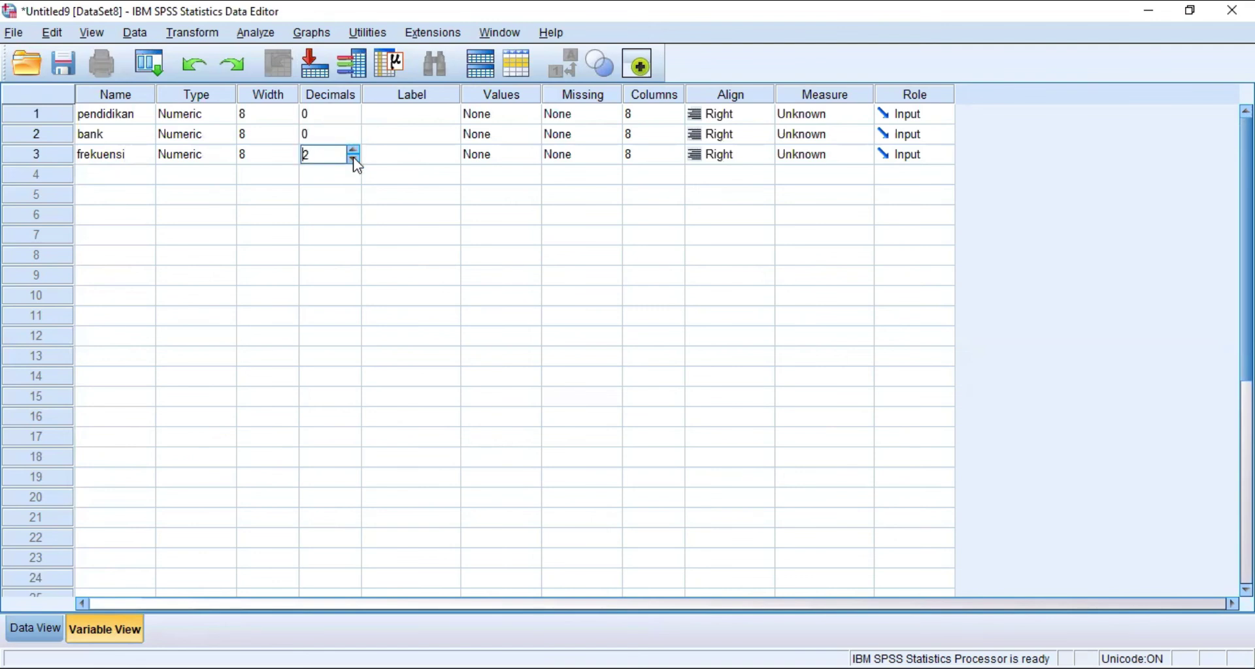
pyautogui.click(355, 158)
pyautogui.click(355, 158)
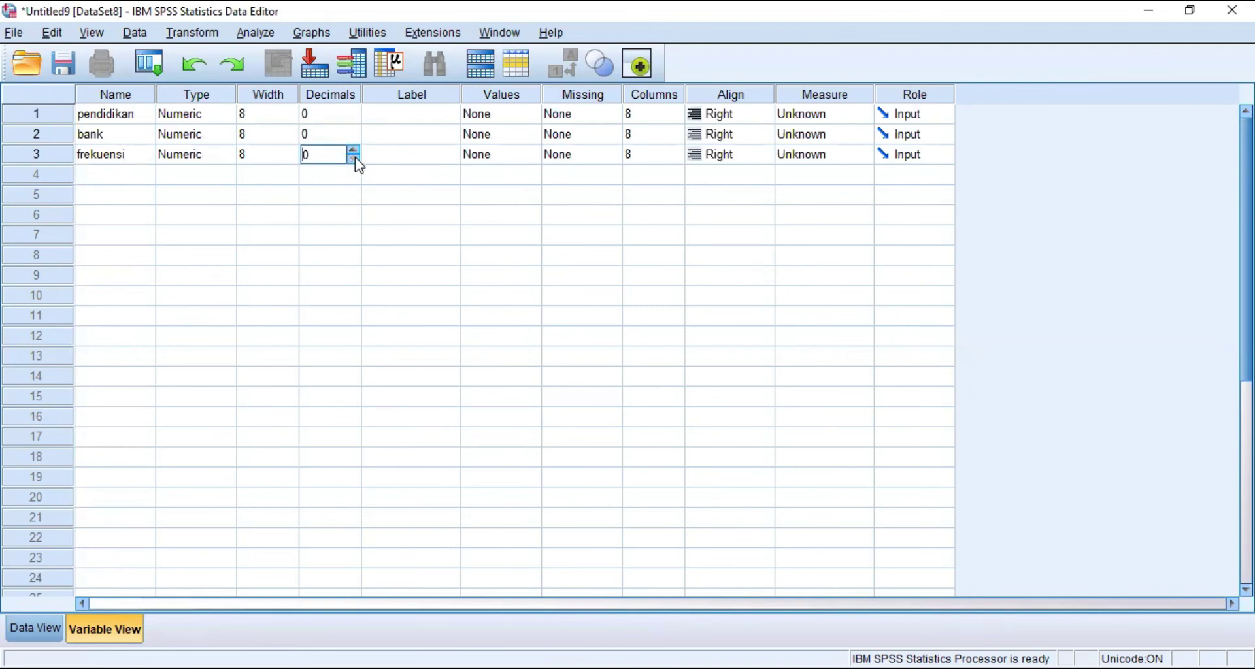
# Step: Label the variable pendidikan as "tingkat pendidikan" and the variable bank as "jenis bank"
pyautogui.click(424, 115)
pyautogui.click(423, 113)
pyautogui.write('tin')
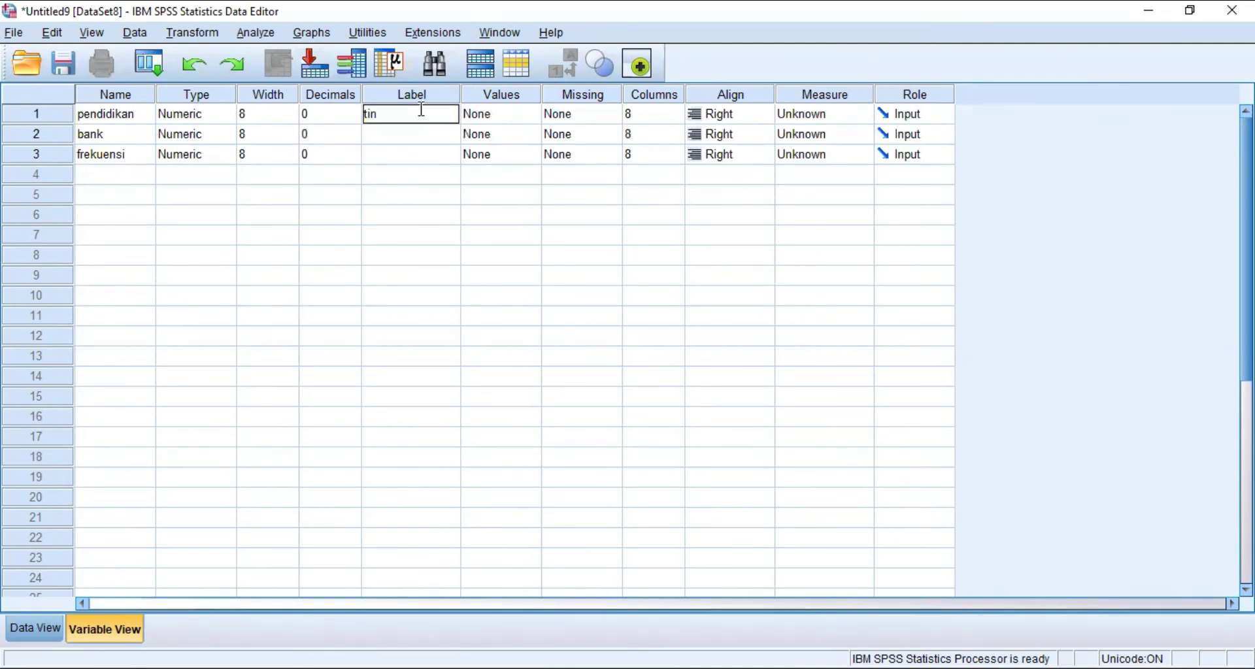
pyautogui.write('gkat pendidikan')
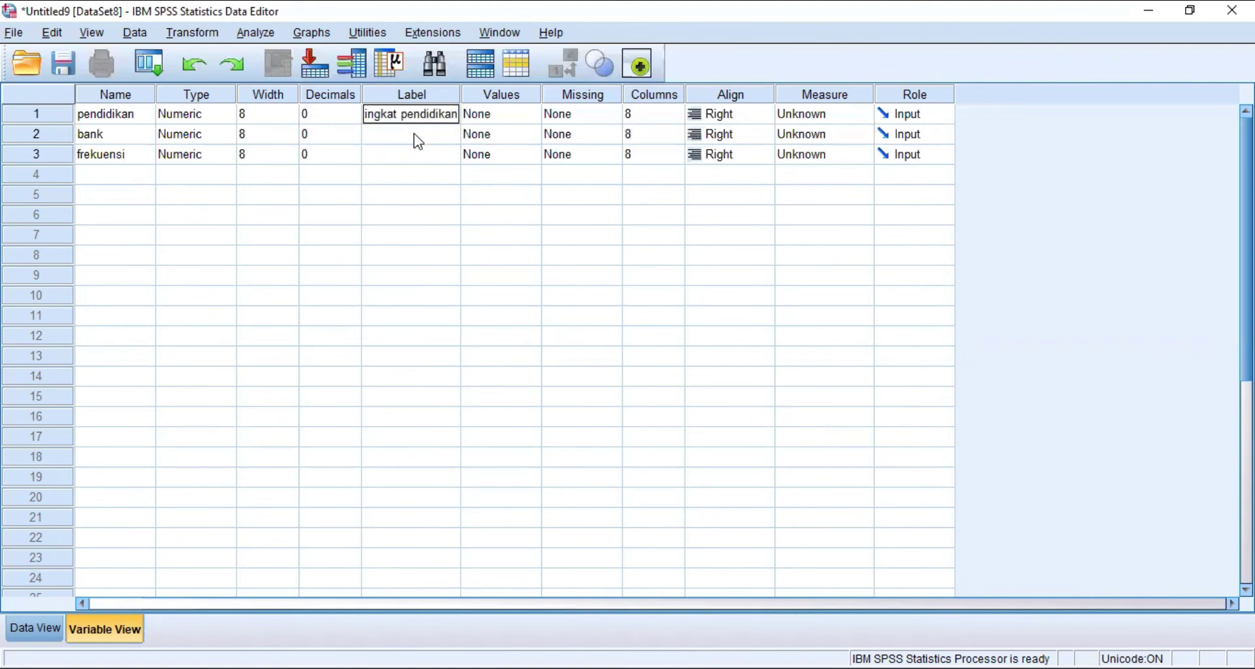
pyautogui.click(414, 134)
pyautogui.write('jenis bank')
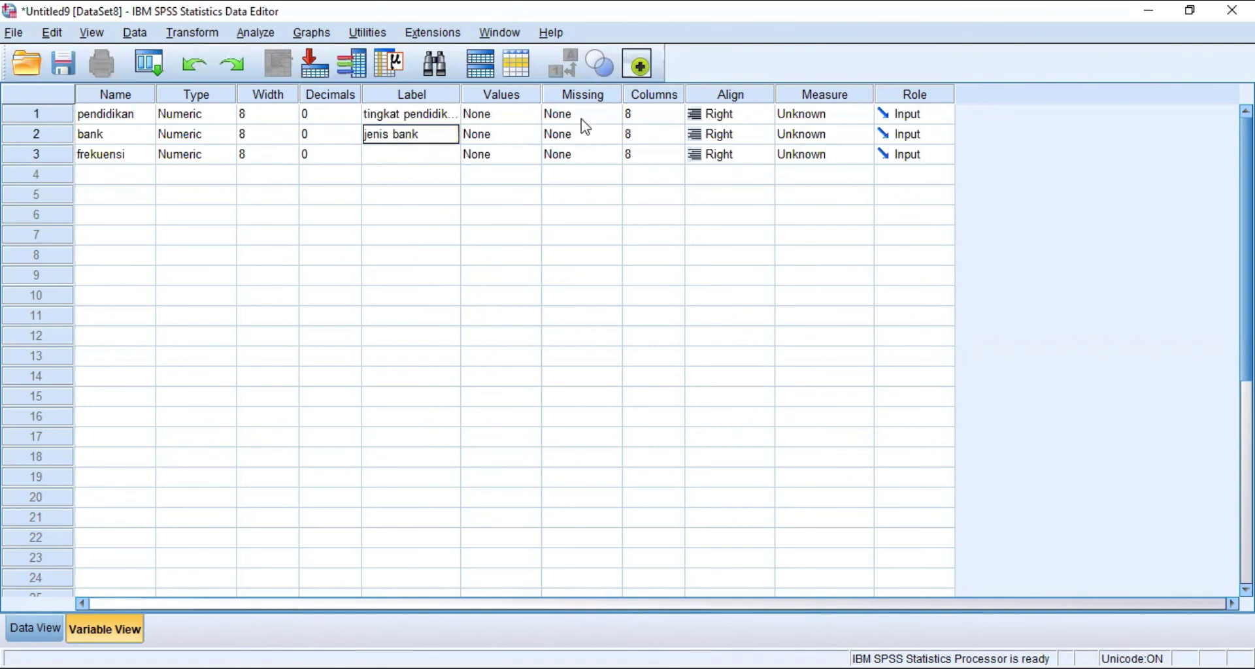
# Step: Assign value labels to pendidikan: 1 = "pergruan tinggi" and 2 = "SLTA"
pyautogui.click(517, 117)
pyautogui.click(531, 118)
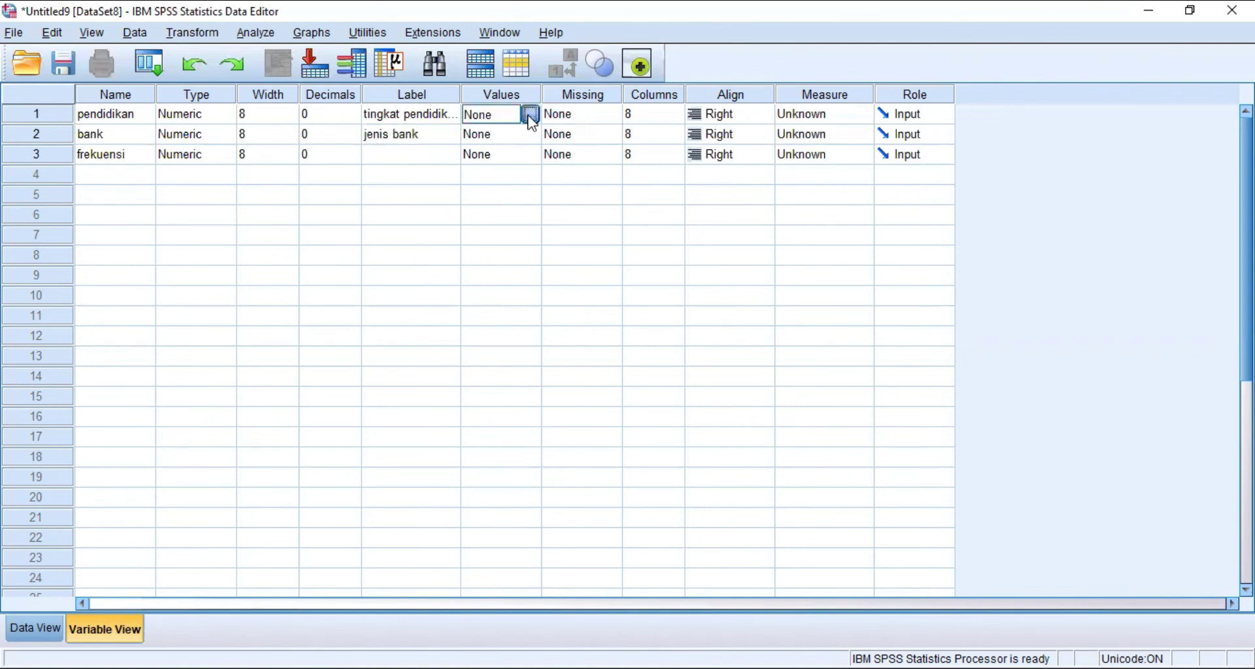
pyautogui.write('1')
pyautogui.click(502, 298)
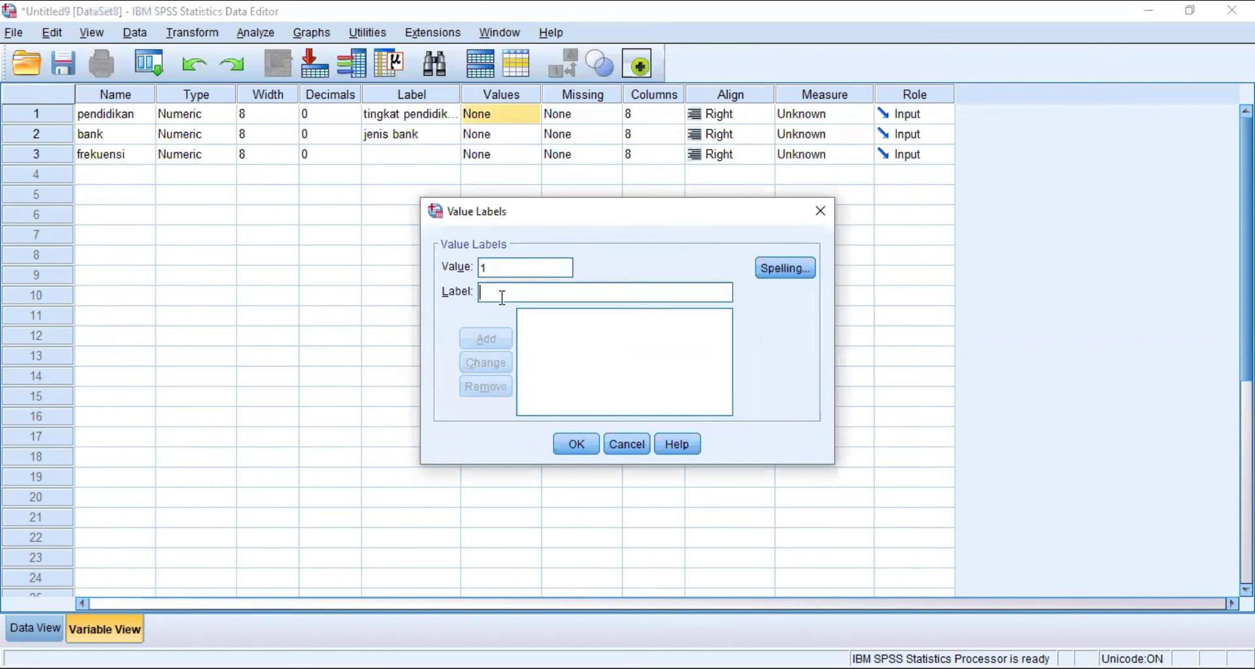
pyautogui.write('pe')
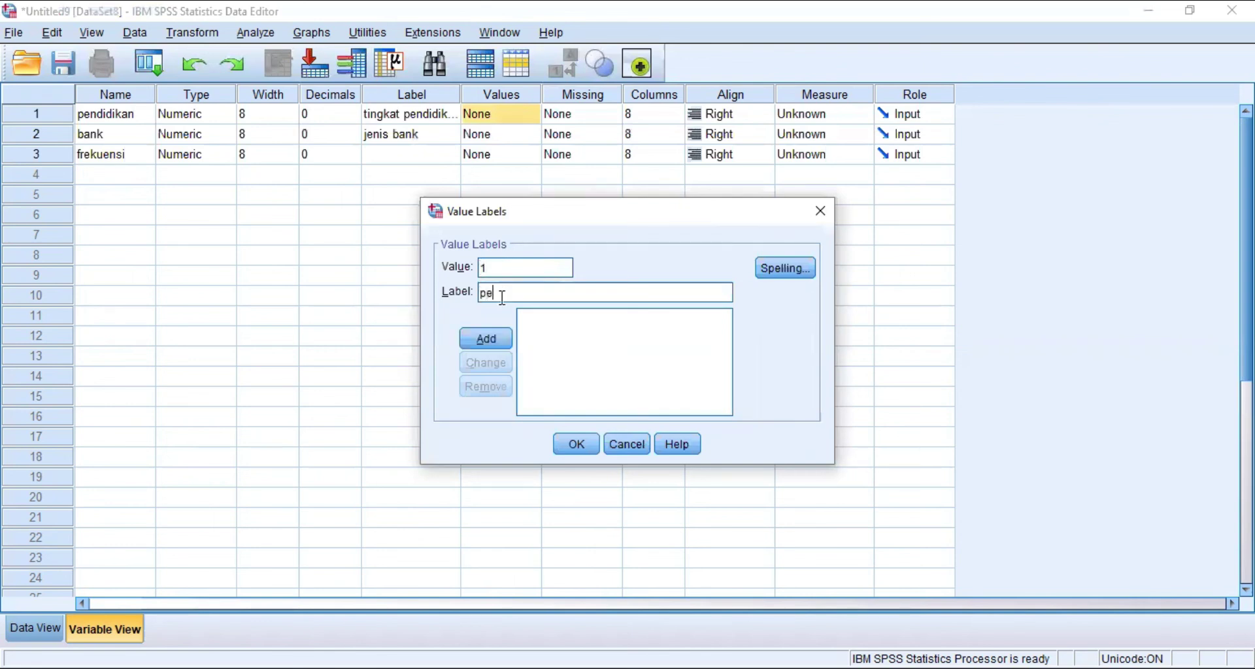
pyautogui.write('rguruan tinggi')
pyautogui.press('Return')
pyautogui.write('2')
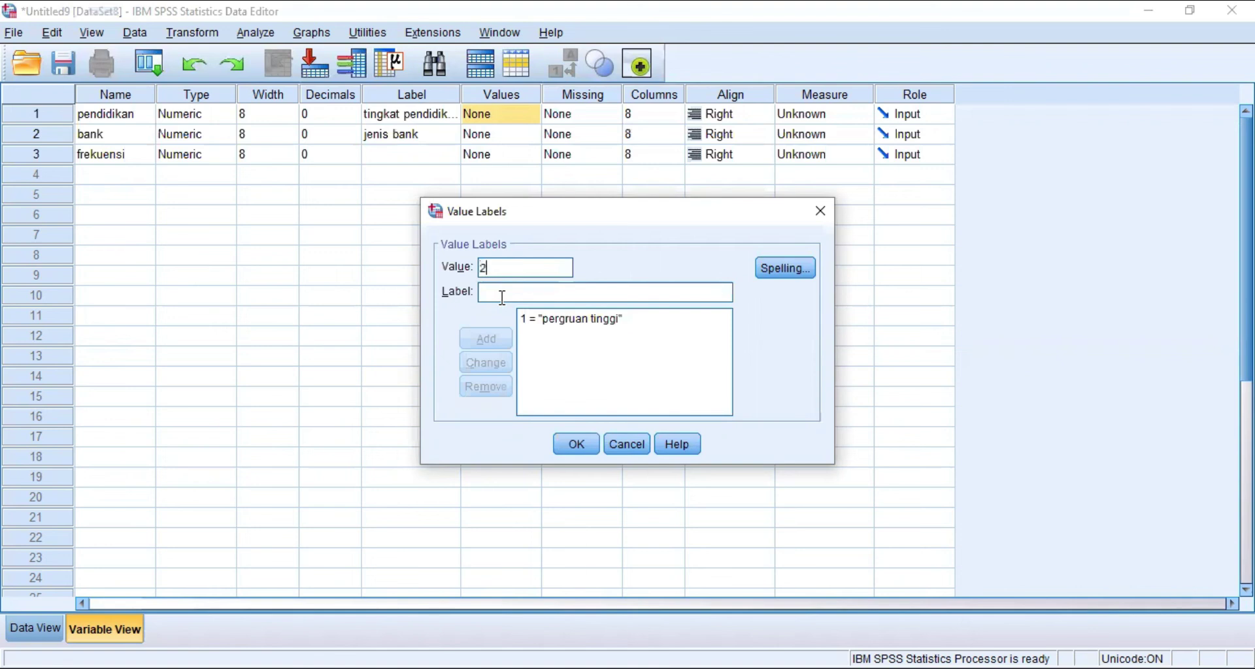
pyautogui.click(498, 292)
pyautogui.write('SLTA')
pyautogui.press('Return')
pyautogui.click(574, 450)
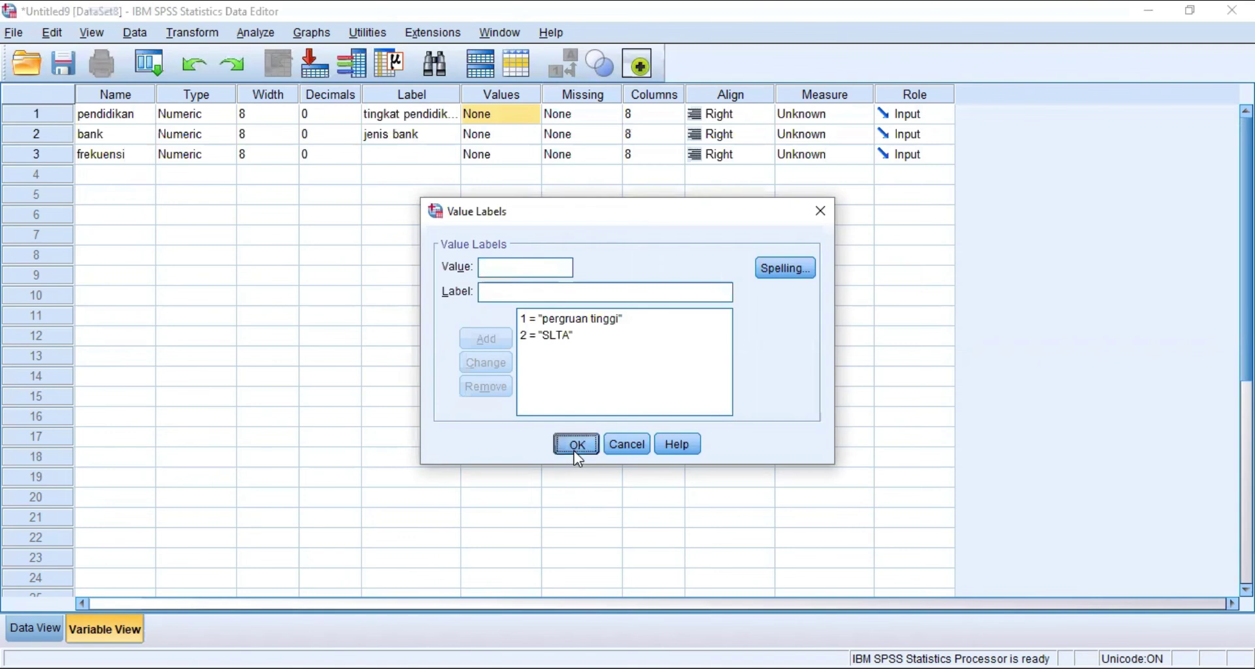
# Step: Assign value labels to bank: 1 = "pemerintah" and 2 = "swasta"
pyautogui.click(527, 138)
pyautogui.click(530, 136)
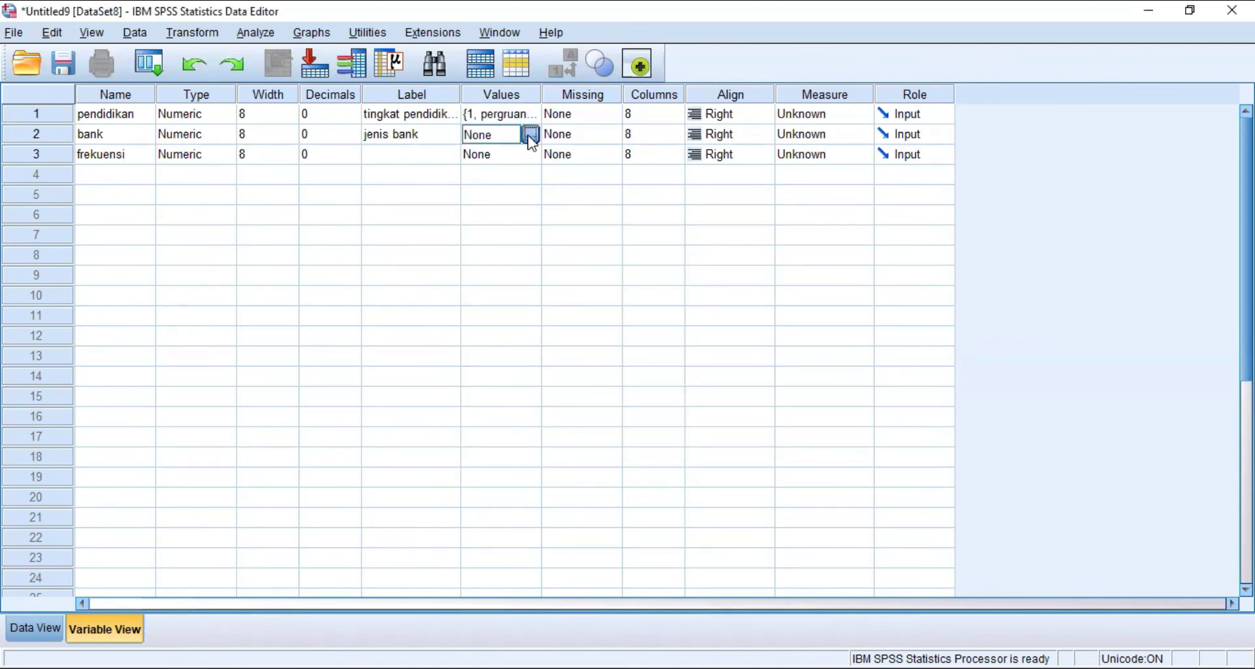
pyautogui.write('1')
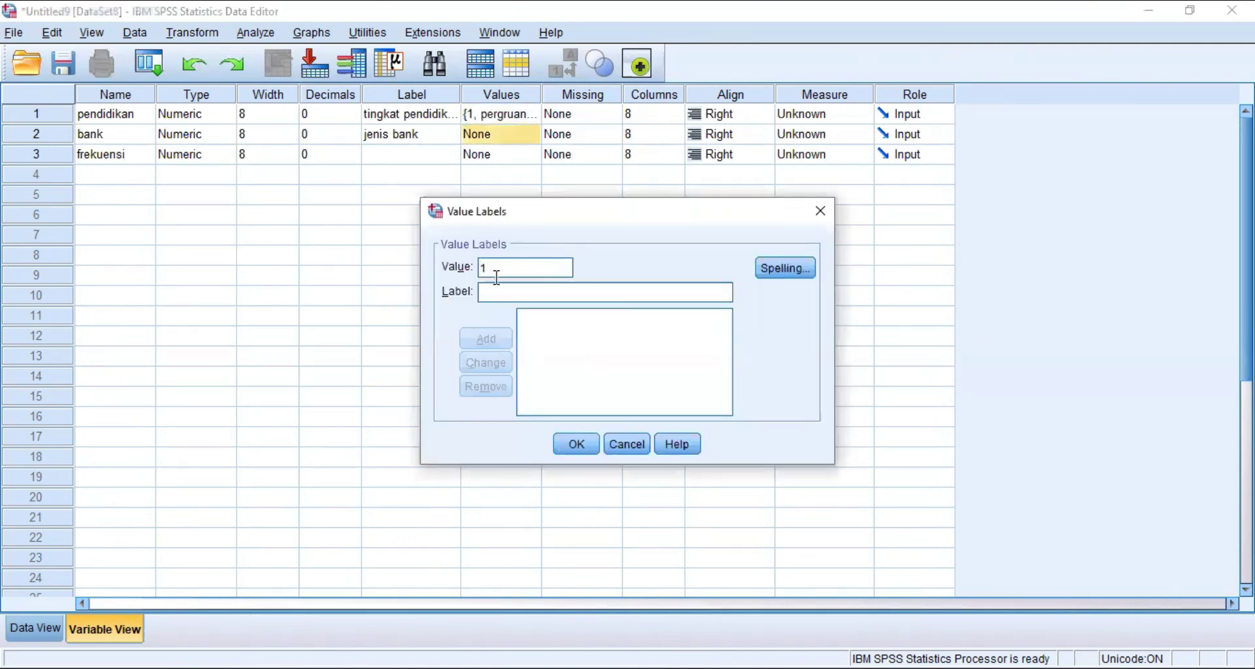
pyautogui.click(498, 294)
pyautogui.write('p')
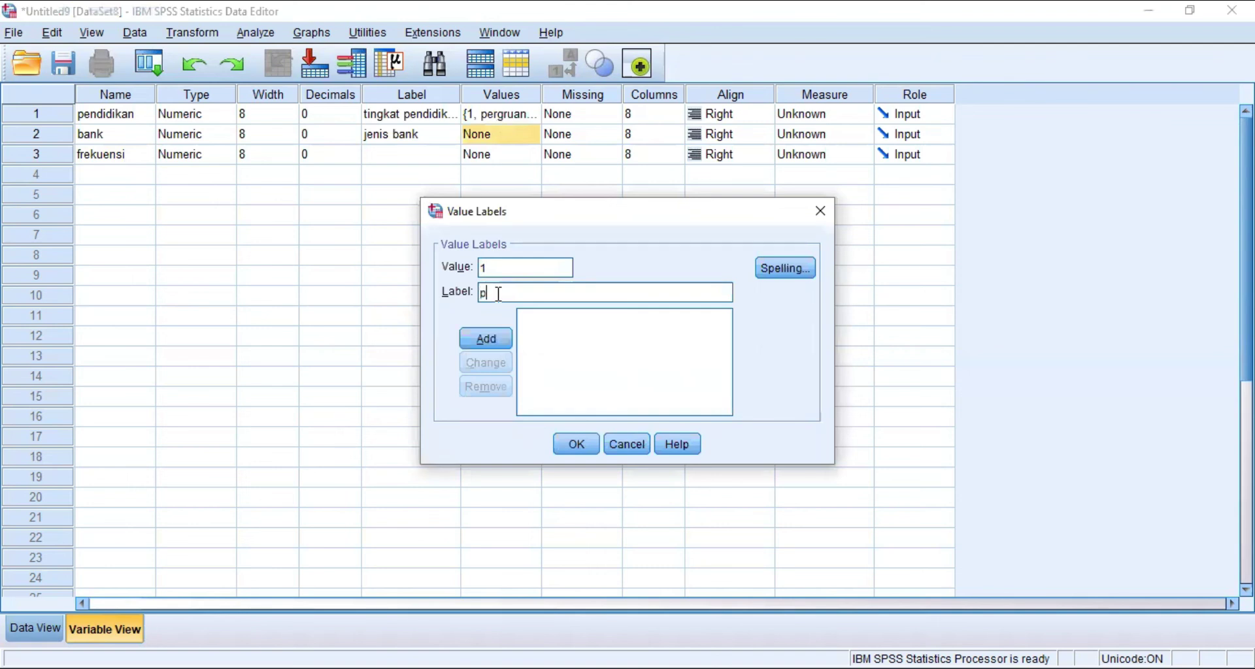
pyautogui.write('emerintah')
pyautogui.press('Return')
pyautogui.write('2')
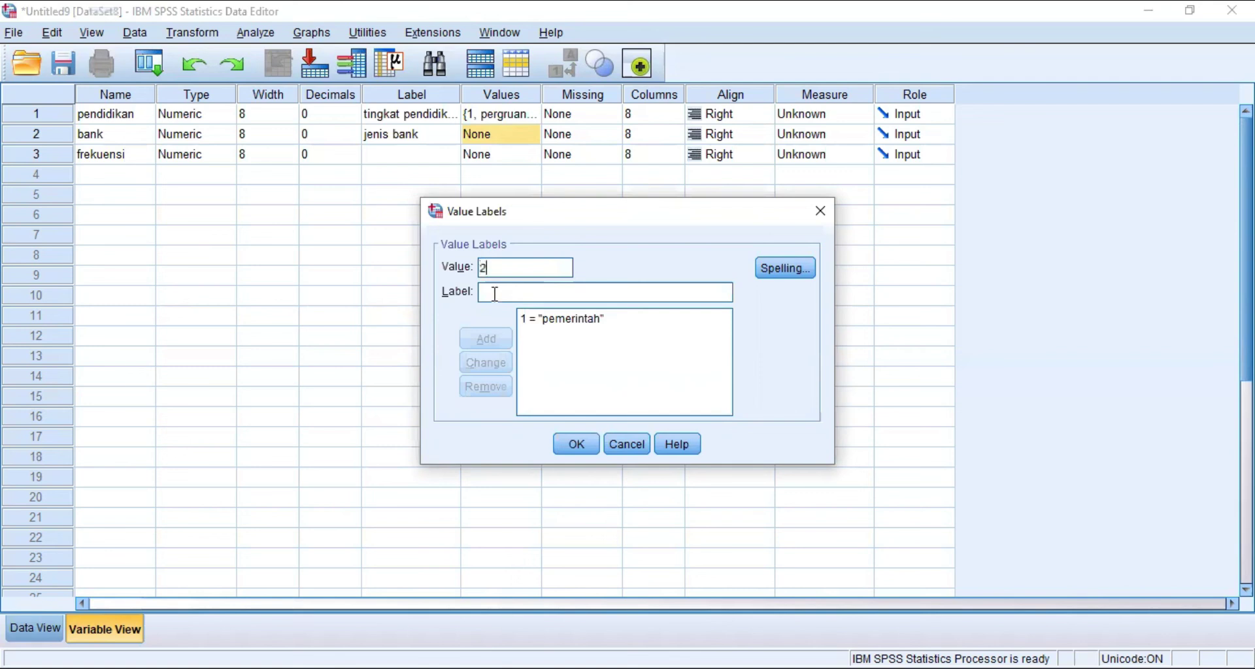
pyautogui.press('Tab')
pyautogui.write('swasta')
pyautogui.click(501, 336)
pyautogui.press('Return')
pyautogui.click(584, 445)
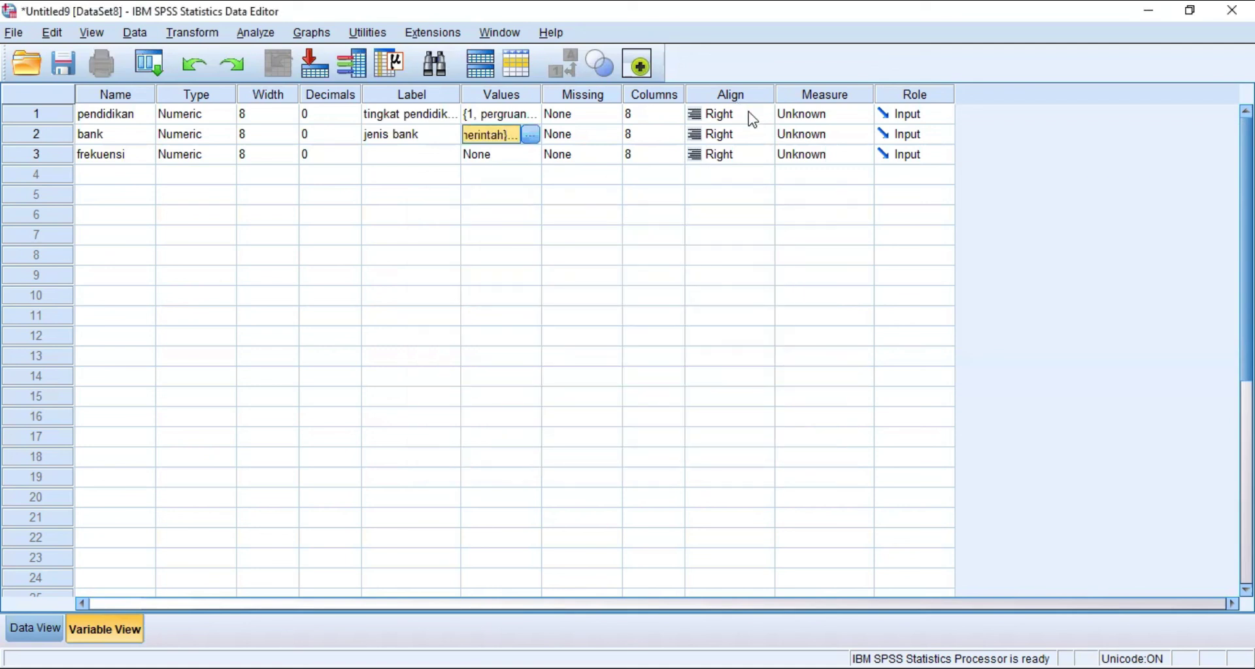
# Step: Set the measurement level of pendidikan and bank to Nominal and of frekuensi to Scale
pyautogui.click(788, 115)
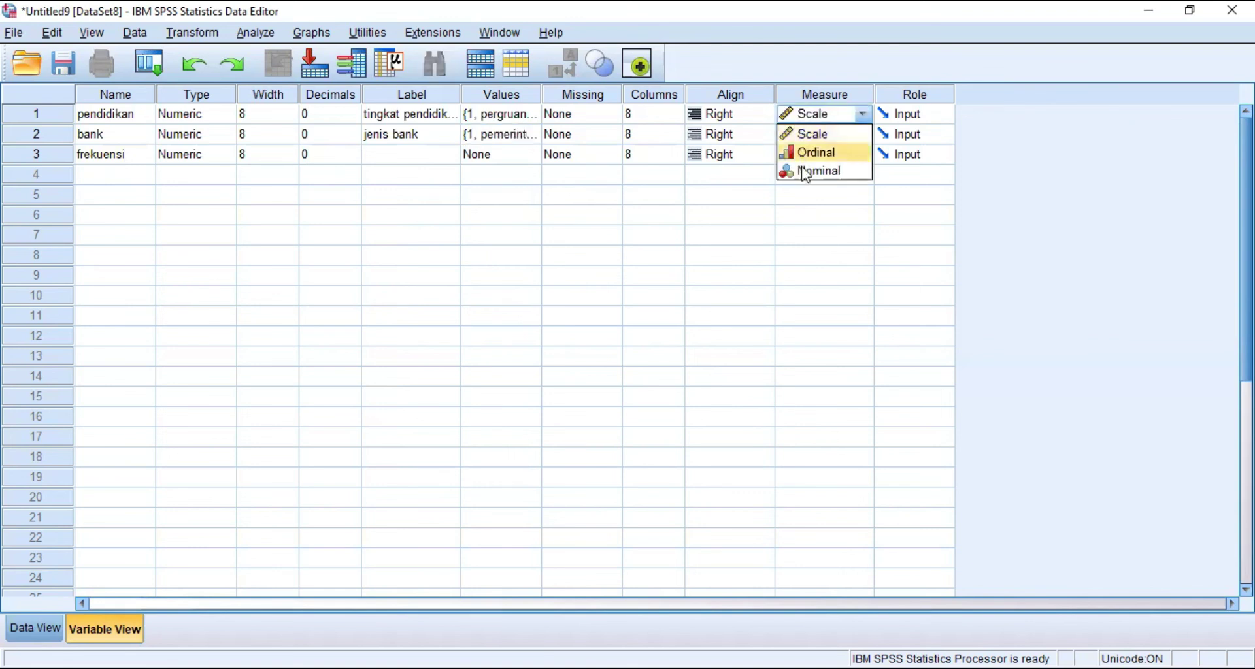
pyautogui.click(805, 171)
pyautogui.click(807, 134)
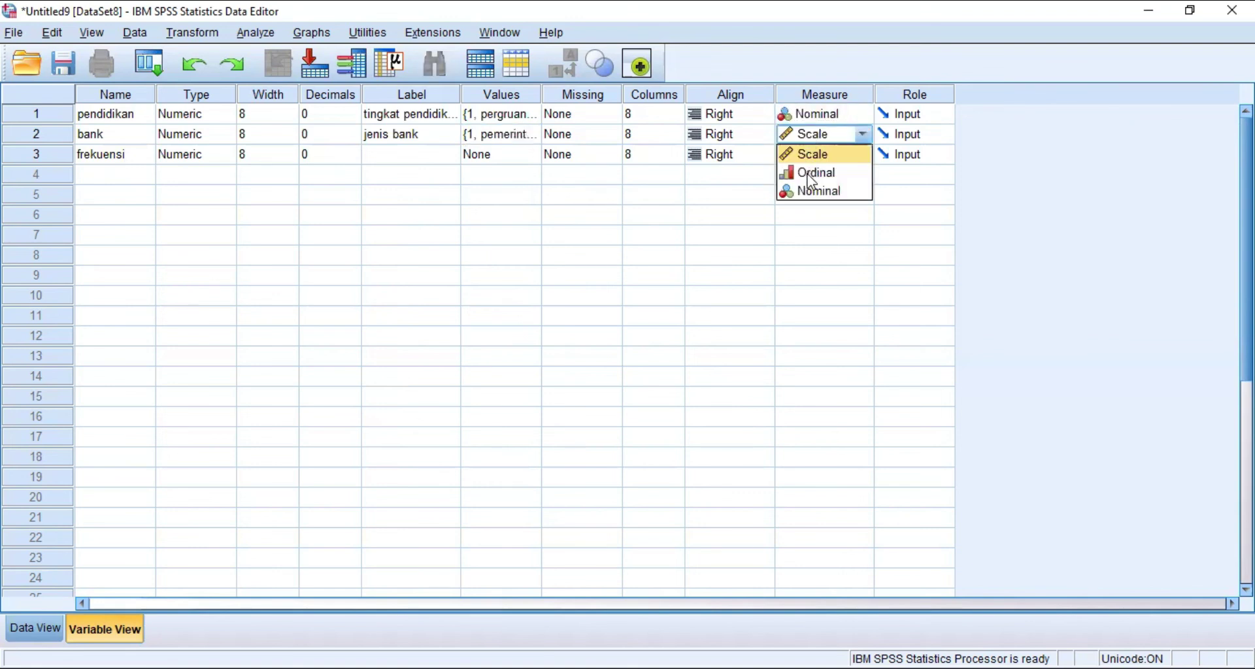
pyautogui.click(804, 190)
pyautogui.click(805, 163)
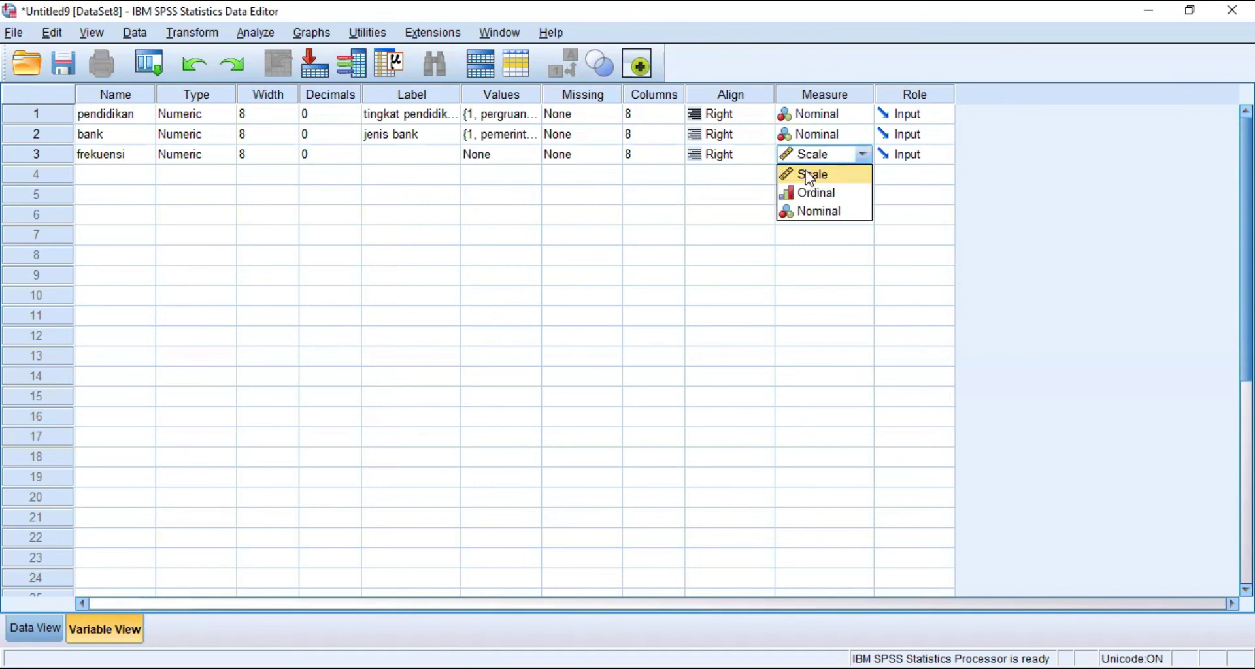
pyautogui.click(809, 175)
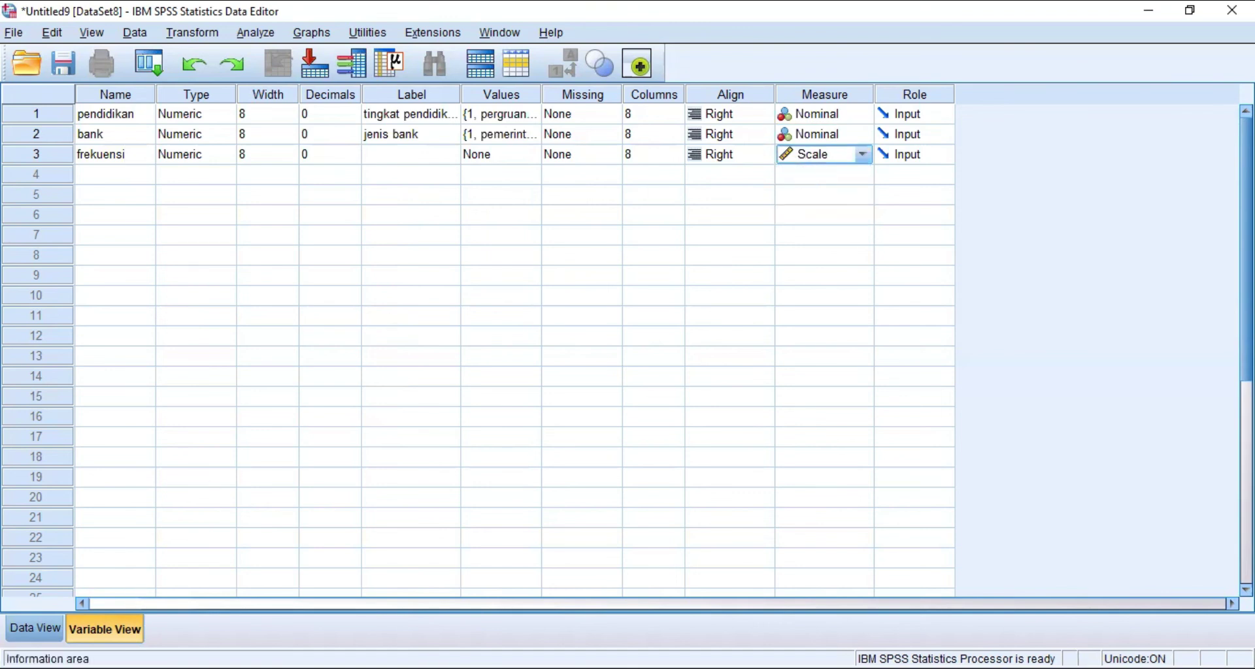
# Step: Enter the first data row with pendidikan 1, bank 1 and frekuensi 60
pyautogui.click(35, 629)
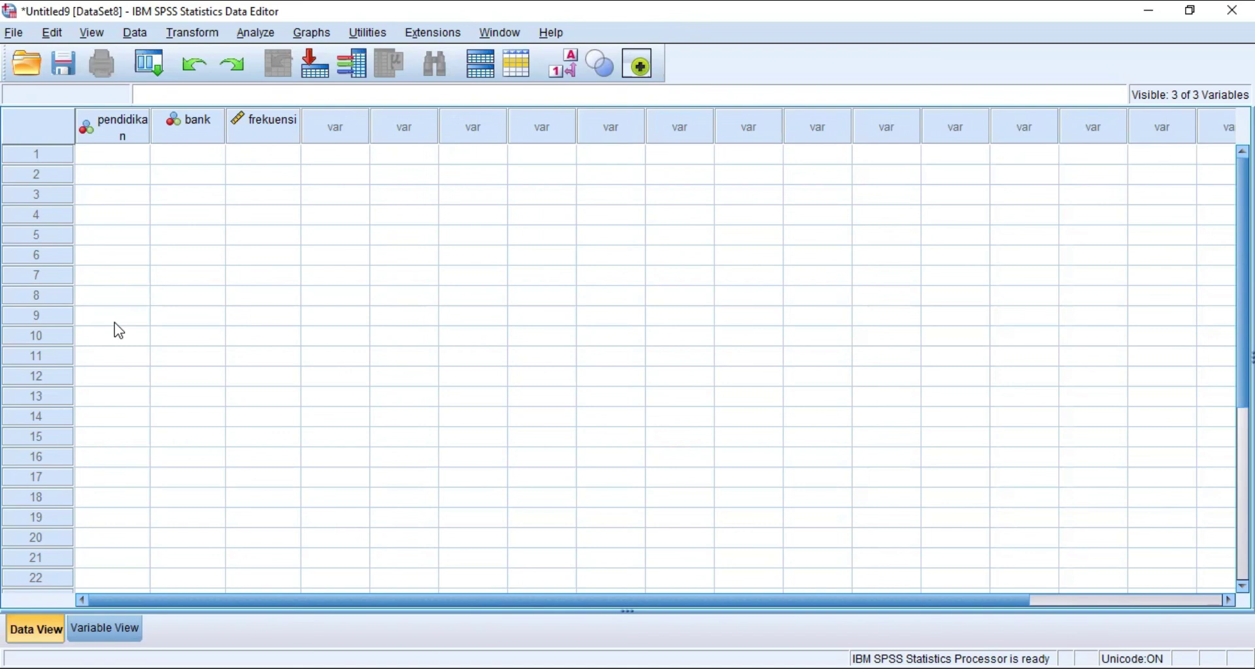
pyautogui.click(103, 157)
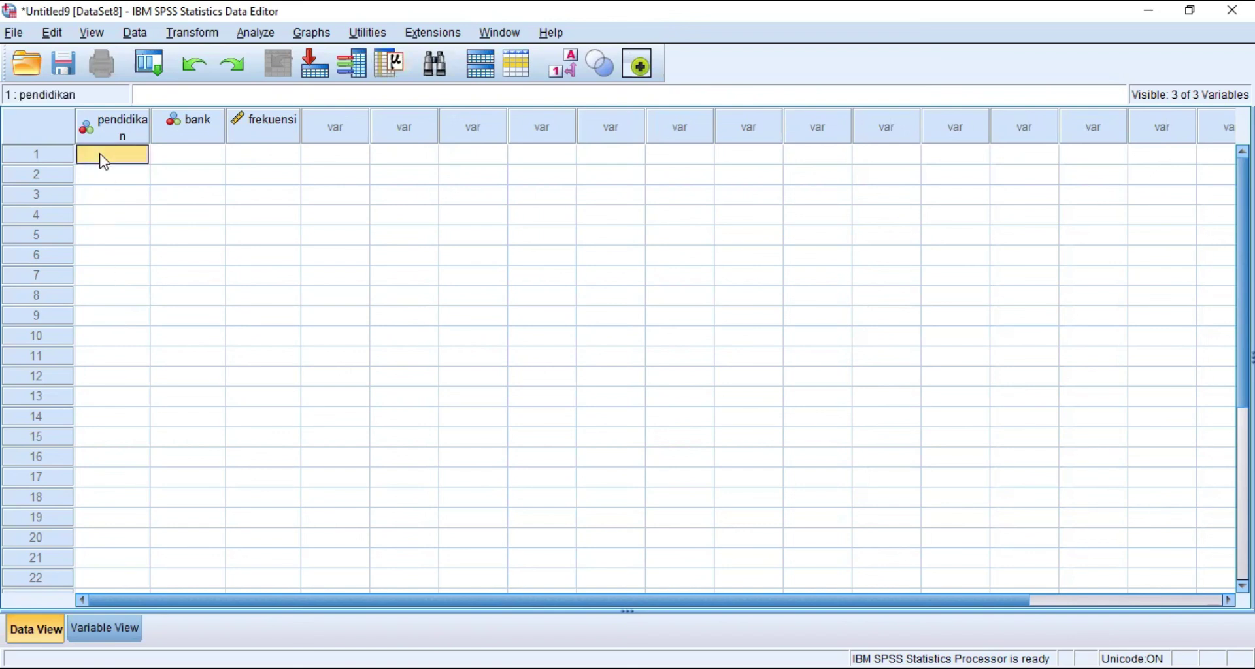
pyautogui.write('1')
pyautogui.click(182, 161)
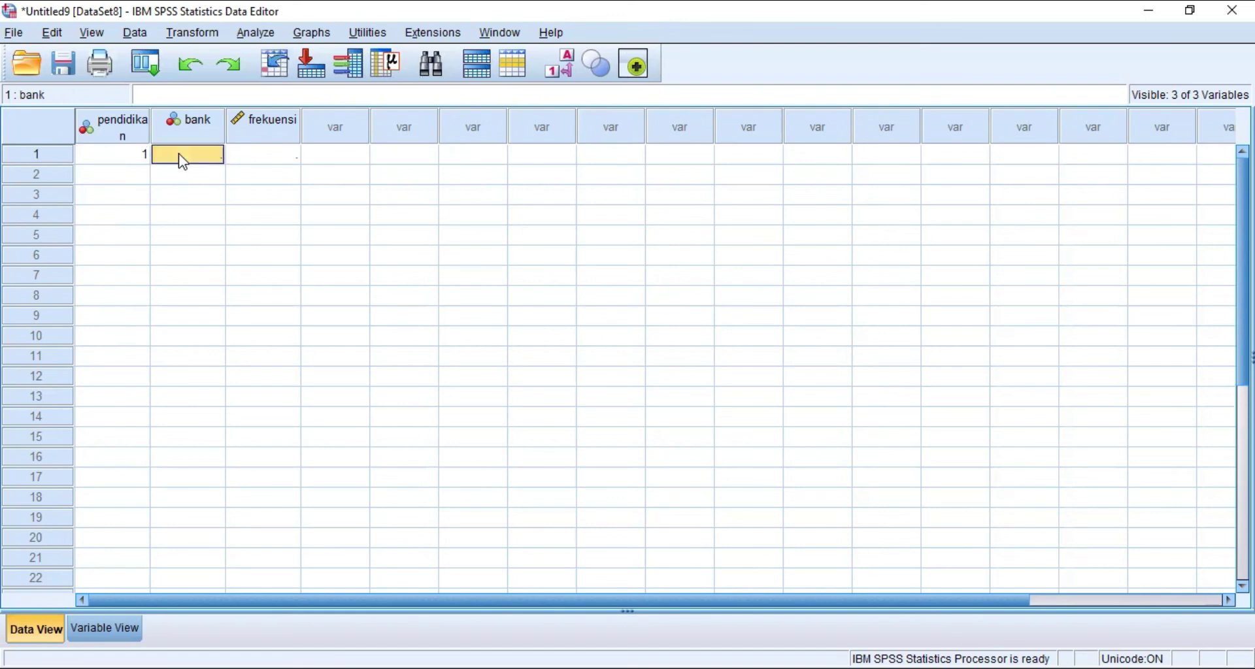
pyautogui.write('1')
pyautogui.click(249, 162)
pyautogui.write('60')
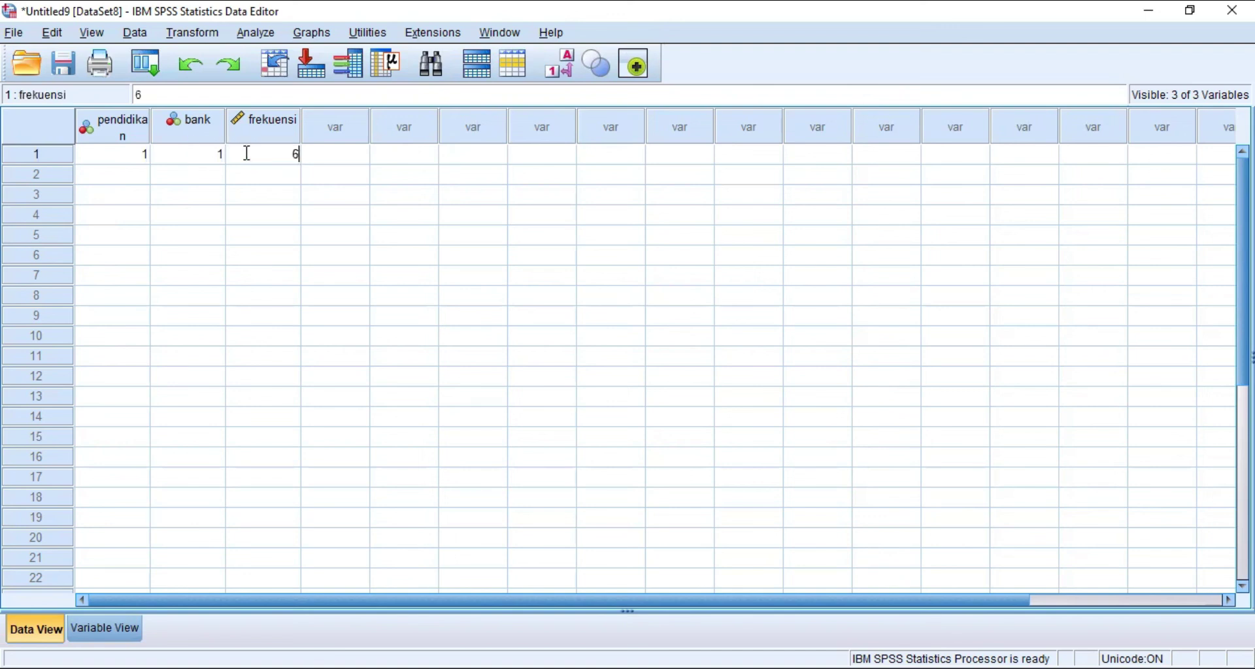
# Step: Enter the second data row with pendidikan 1, bank 2 and frekuensi 20
pyautogui.click(124, 175)
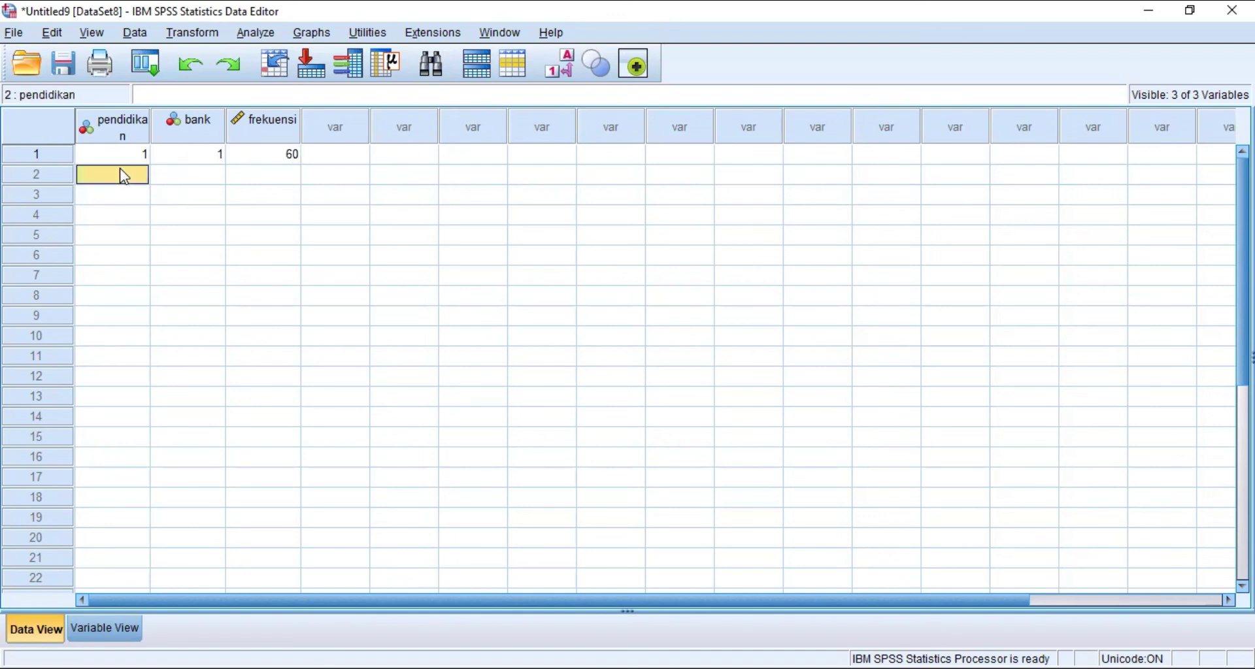
pyautogui.write('1')
pyautogui.click(211, 177)
pyautogui.write('2')
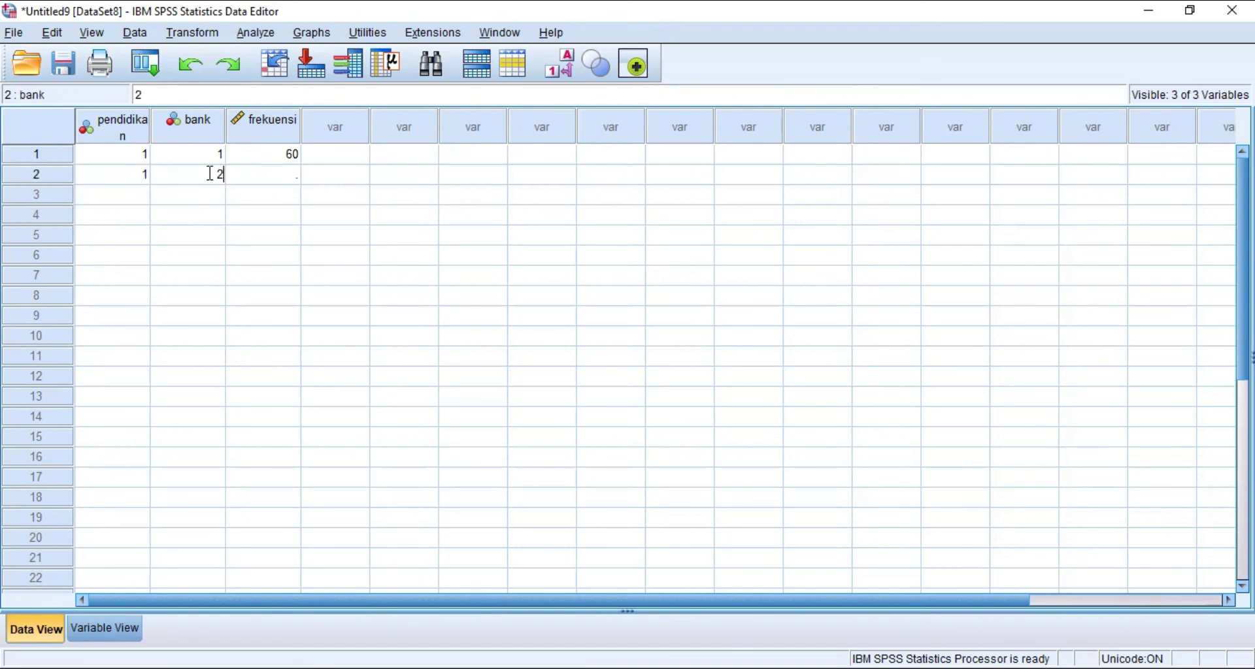
pyautogui.click(273, 179)
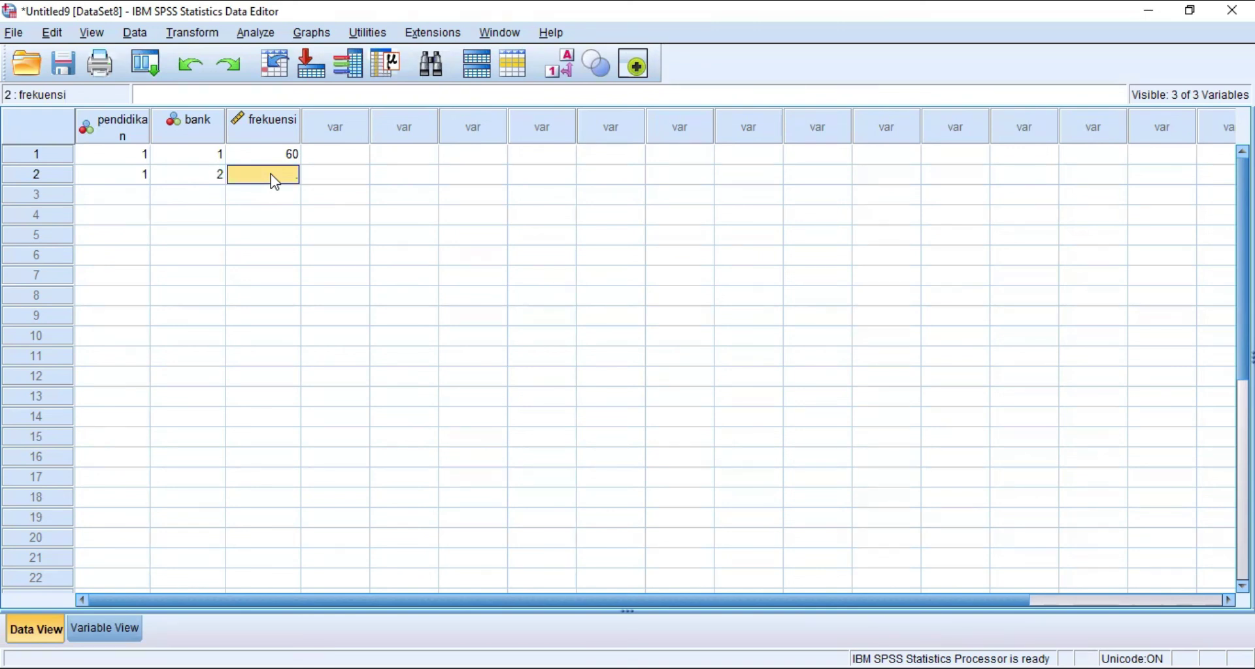
pyautogui.write('20')
# Step: Enter the third data row with pendidikan 2, bank 1 and frekuensi 30
pyautogui.click(134, 201)
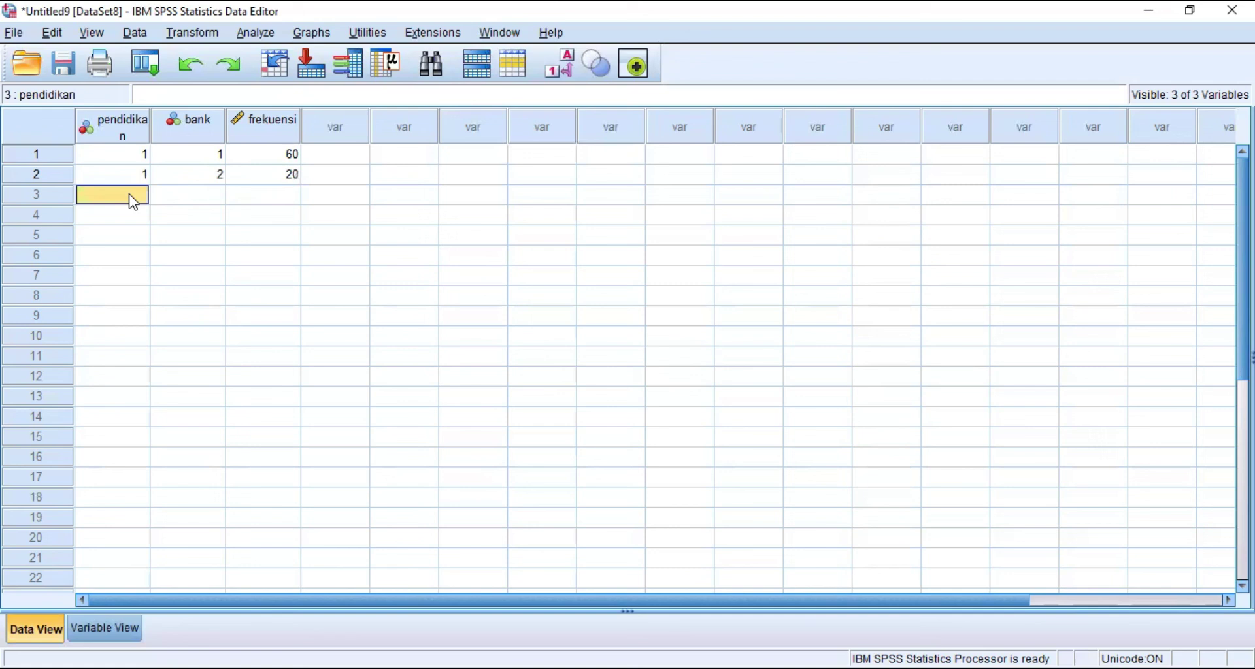
pyautogui.write('2')
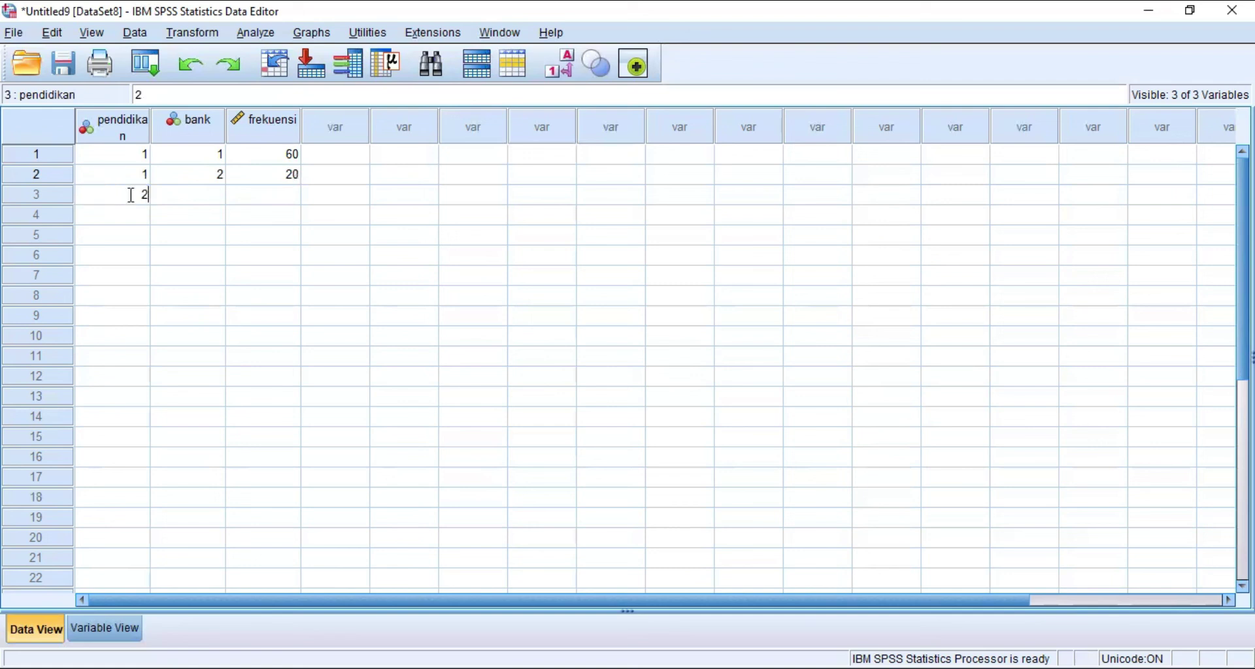
pyautogui.click(189, 195)
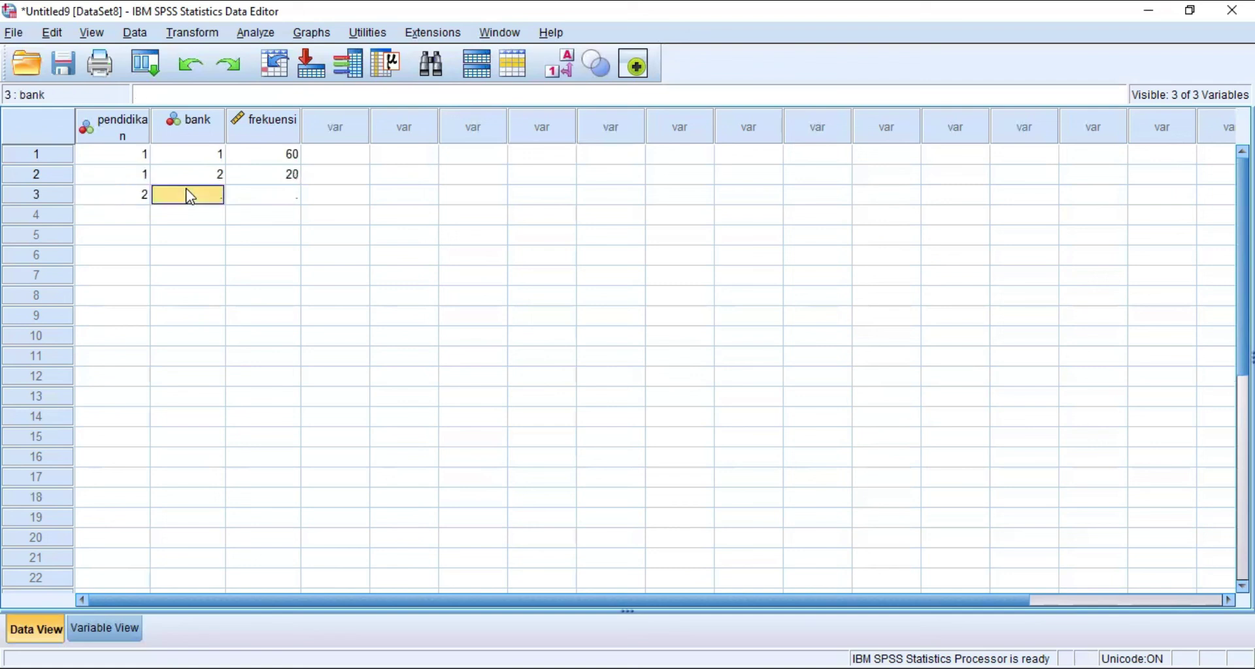
pyautogui.write('1')
pyautogui.click(249, 200)
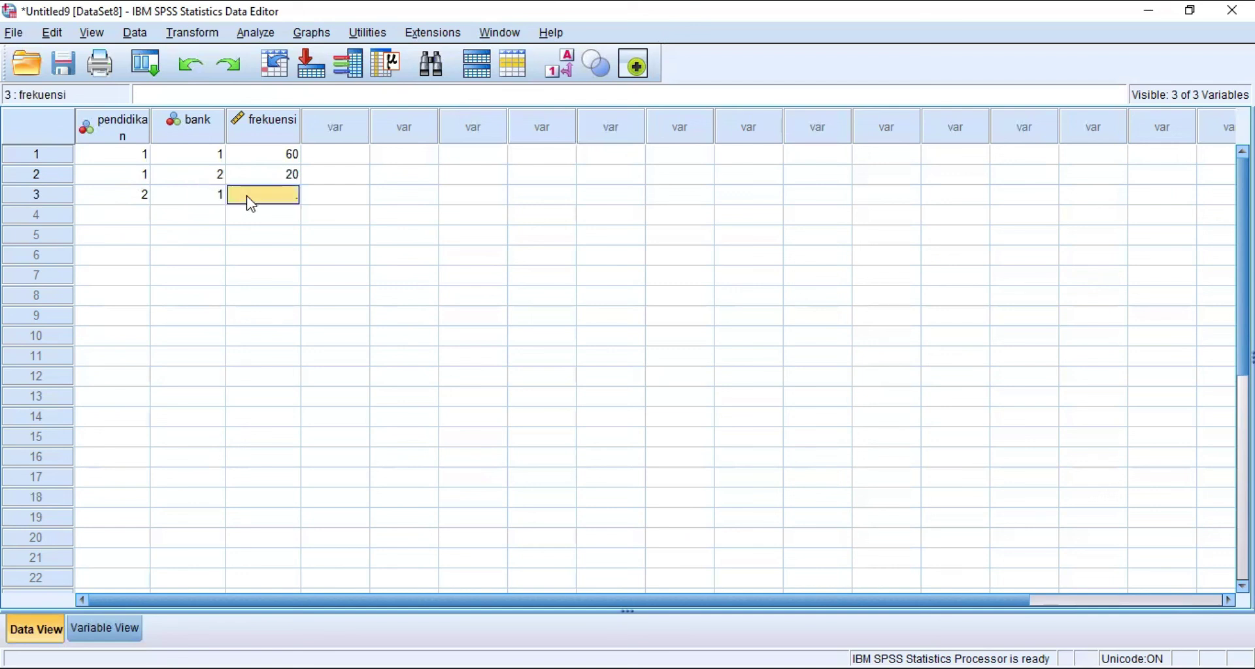
pyautogui.write('30')
# Step: Enter the fourth data row with pendidikan 2, bank 2 and frekuensi 40
pyautogui.click(130, 215)
pyautogui.write('2')
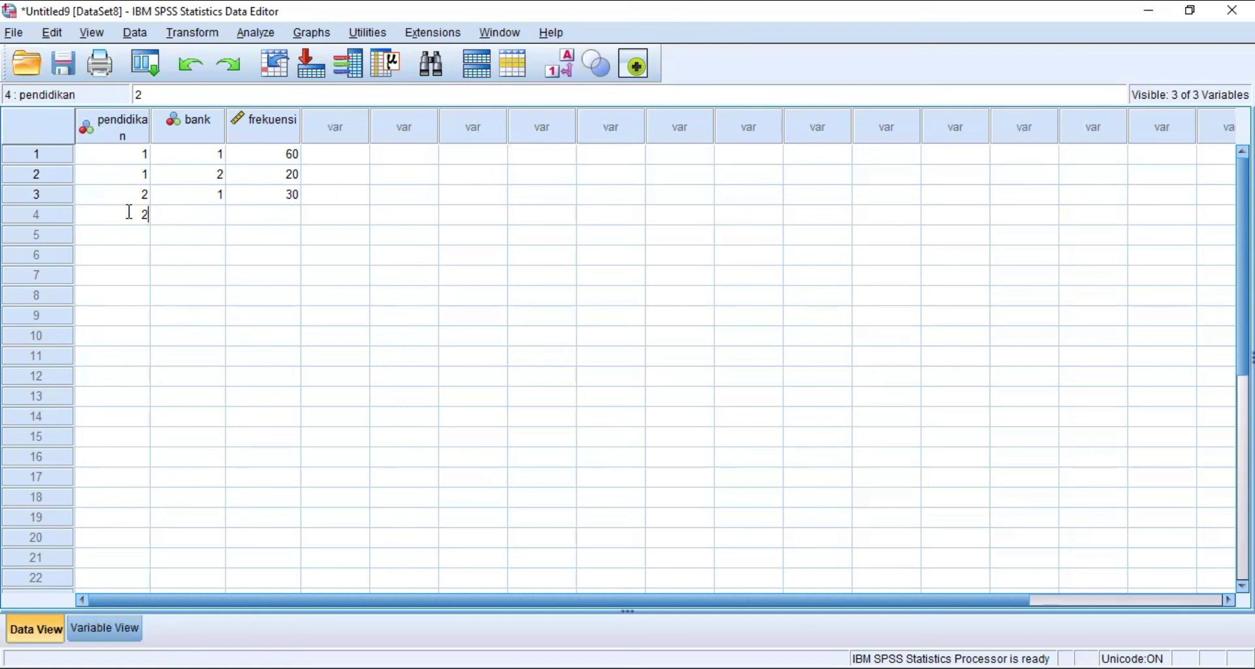
pyautogui.click(182, 218)
pyautogui.write('2')
pyautogui.click(282, 216)
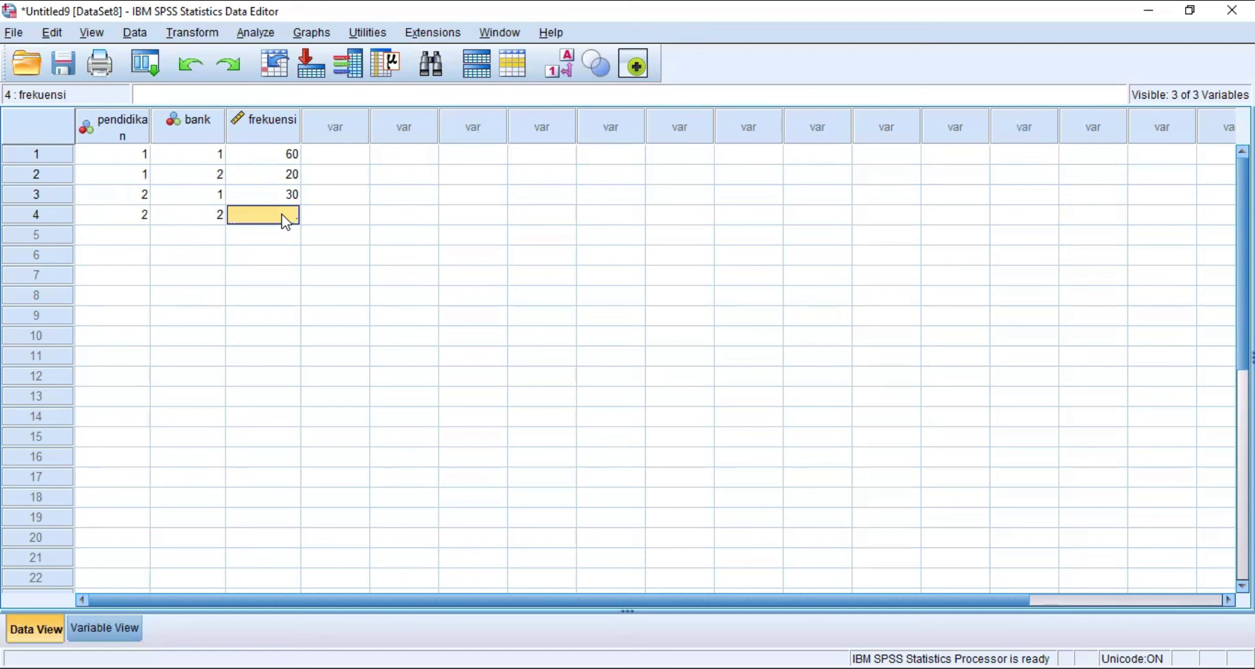
pyautogui.write('40')
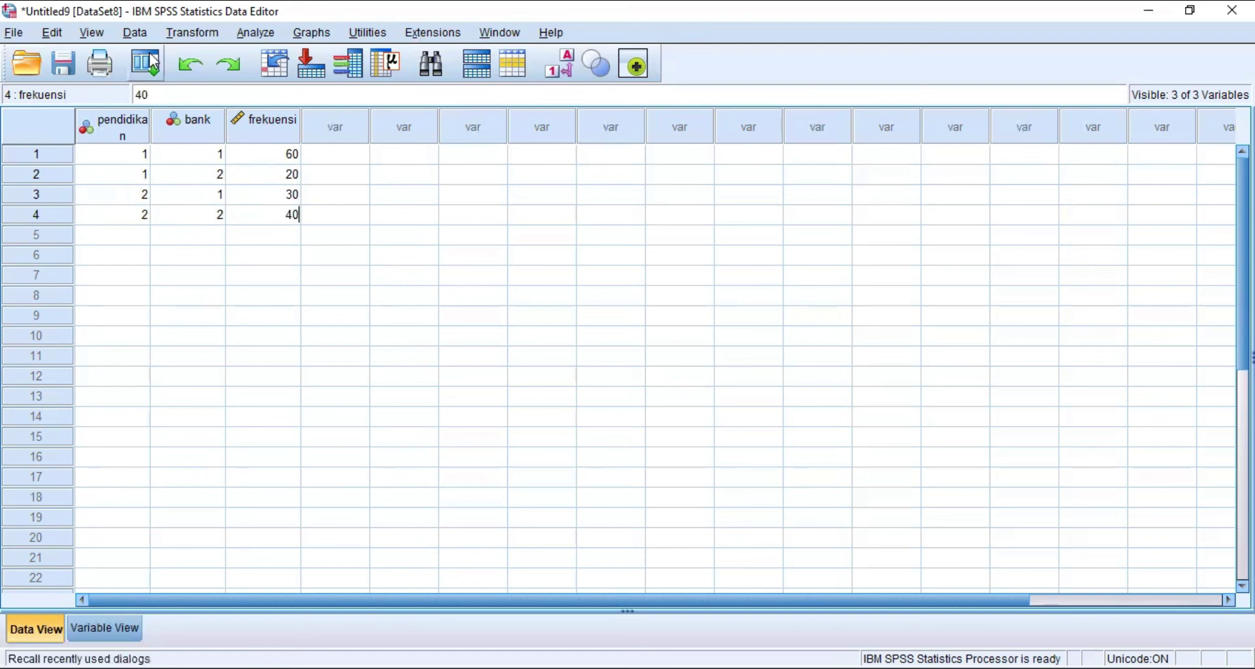
# Step: Weight the cases by the frequency variable frekuensi
pyautogui.click(138, 34)
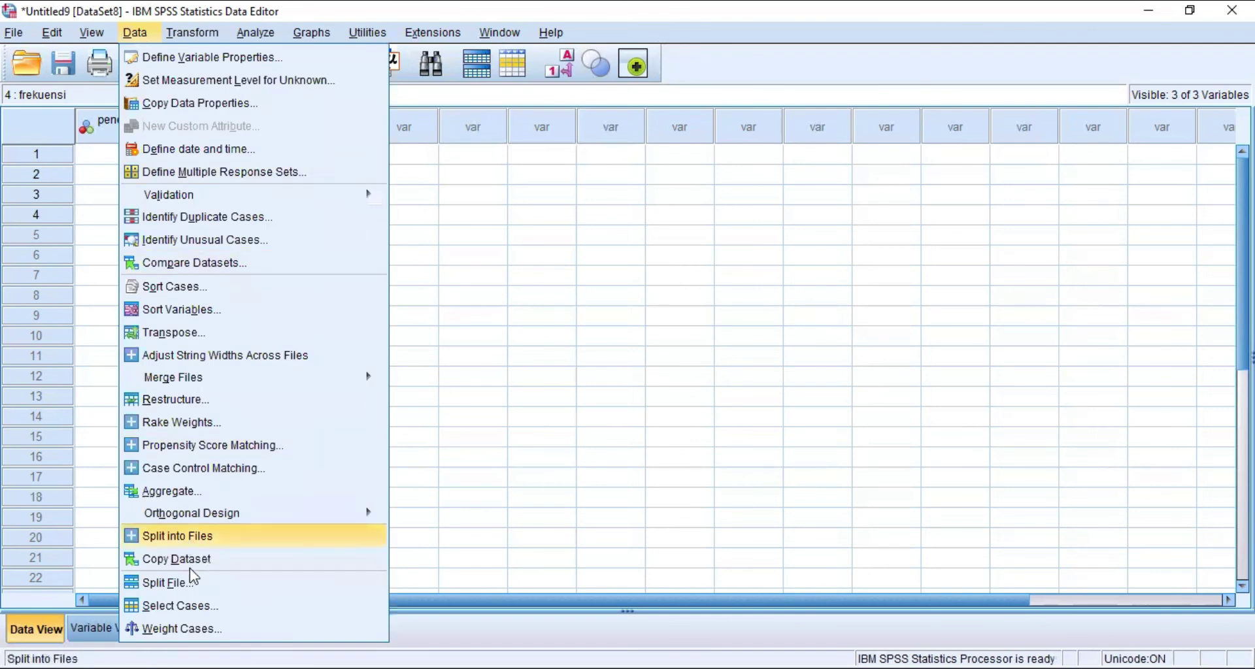
pyautogui.click(181, 627)
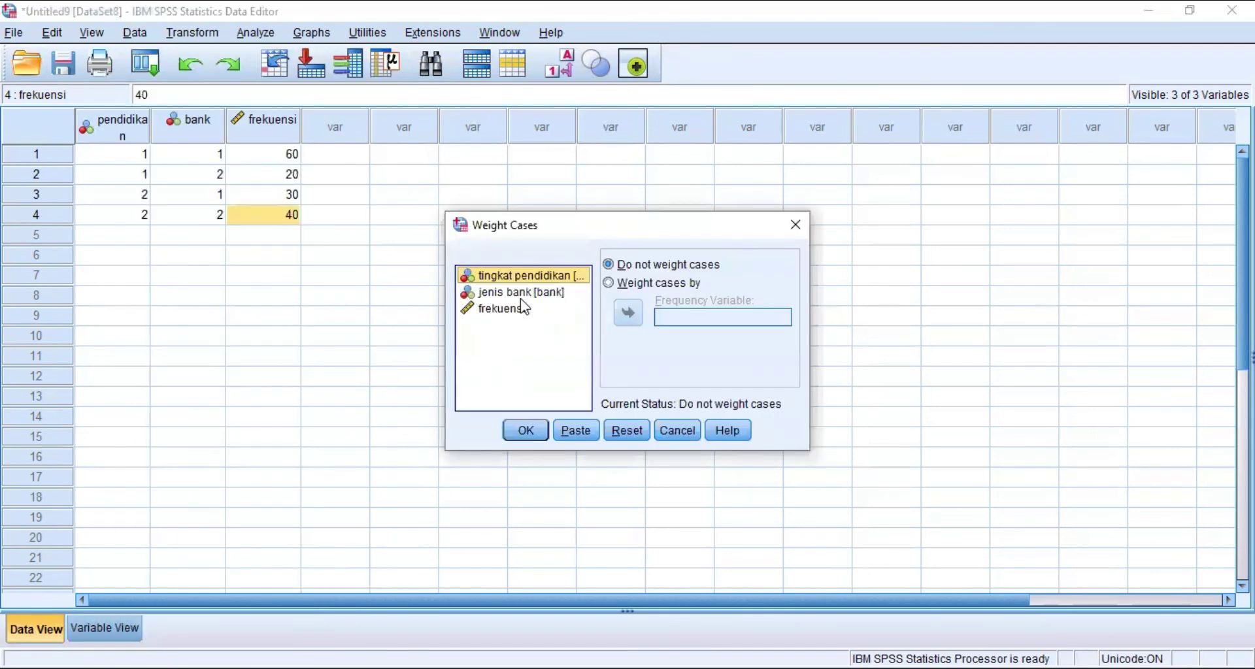
pyautogui.click(529, 310)
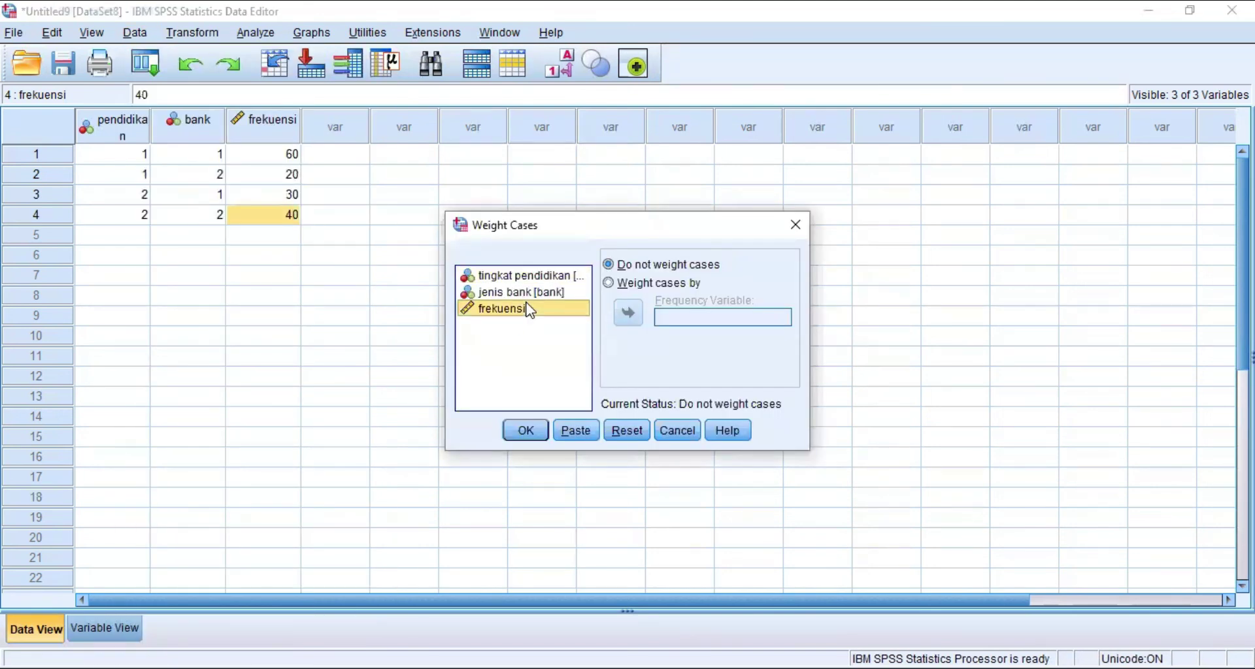
pyautogui.click(609, 285)
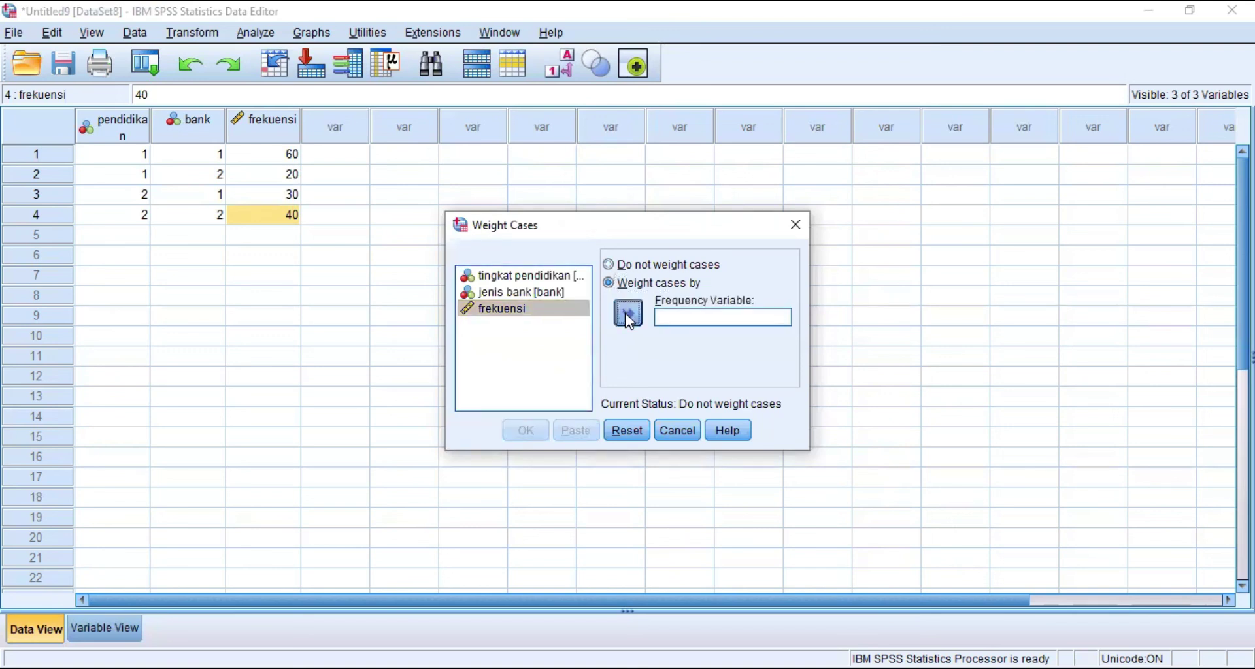
pyautogui.click(628, 314)
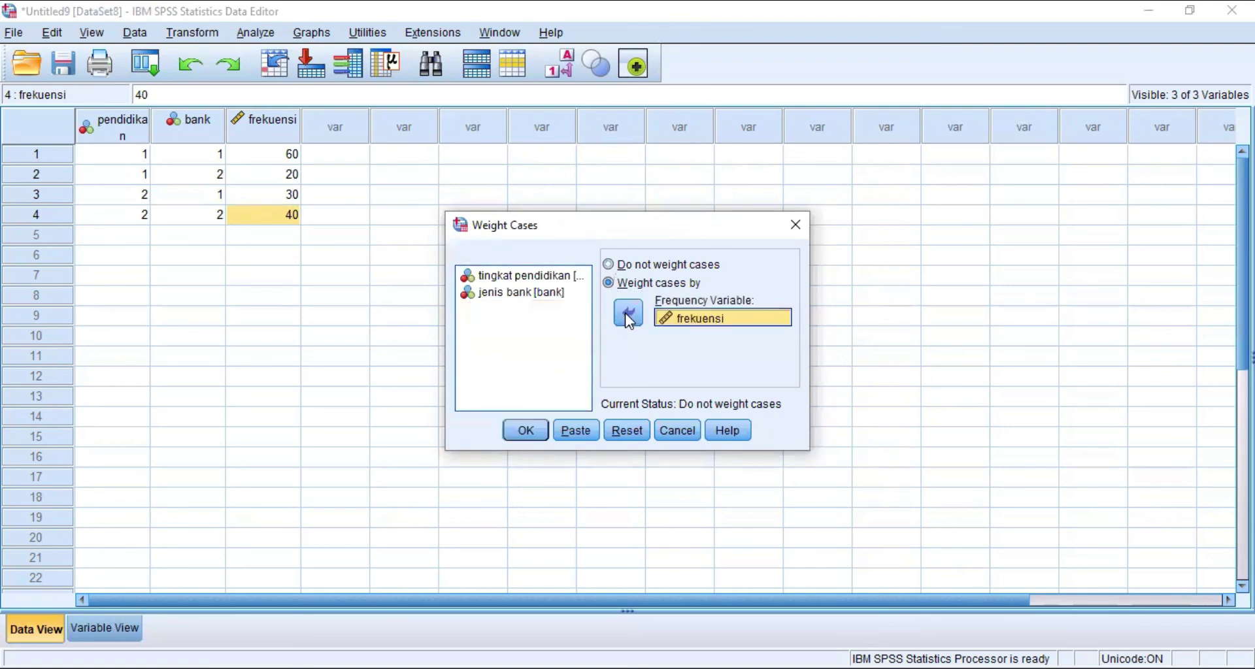
pyautogui.click(532, 434)
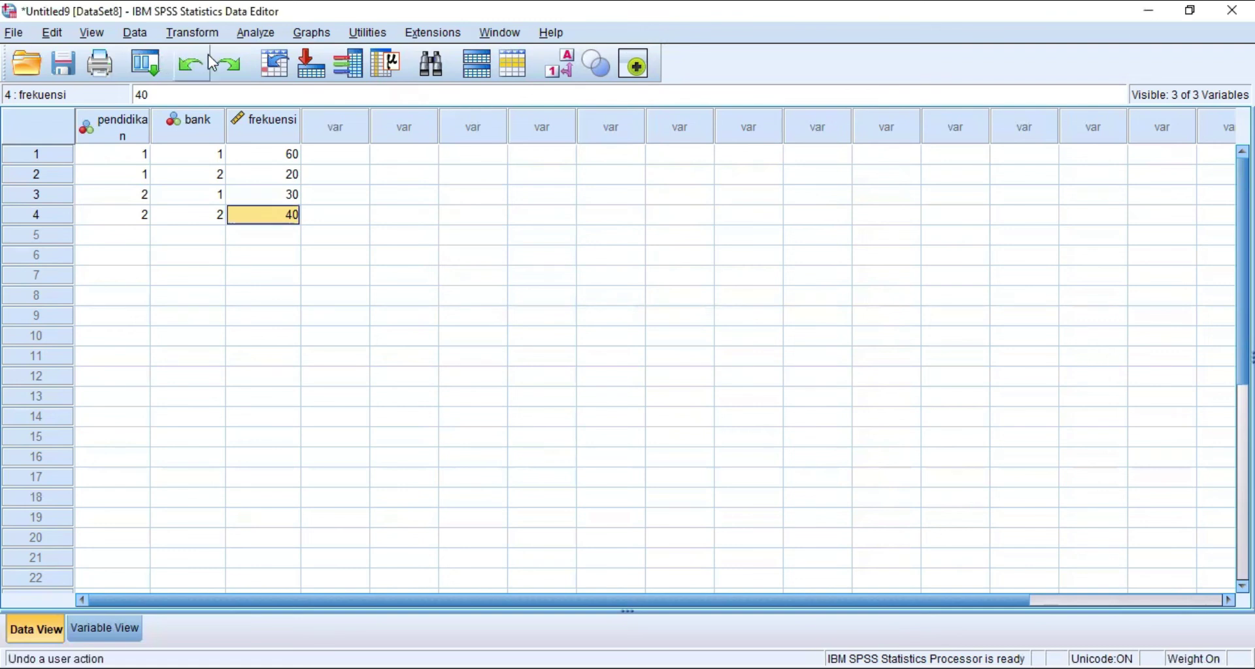
# Step: Set up a Crosstabs analysis with tingkat pendidikan as the row variable and jenis bank as the column variable
pyautogui.click(238, 34)
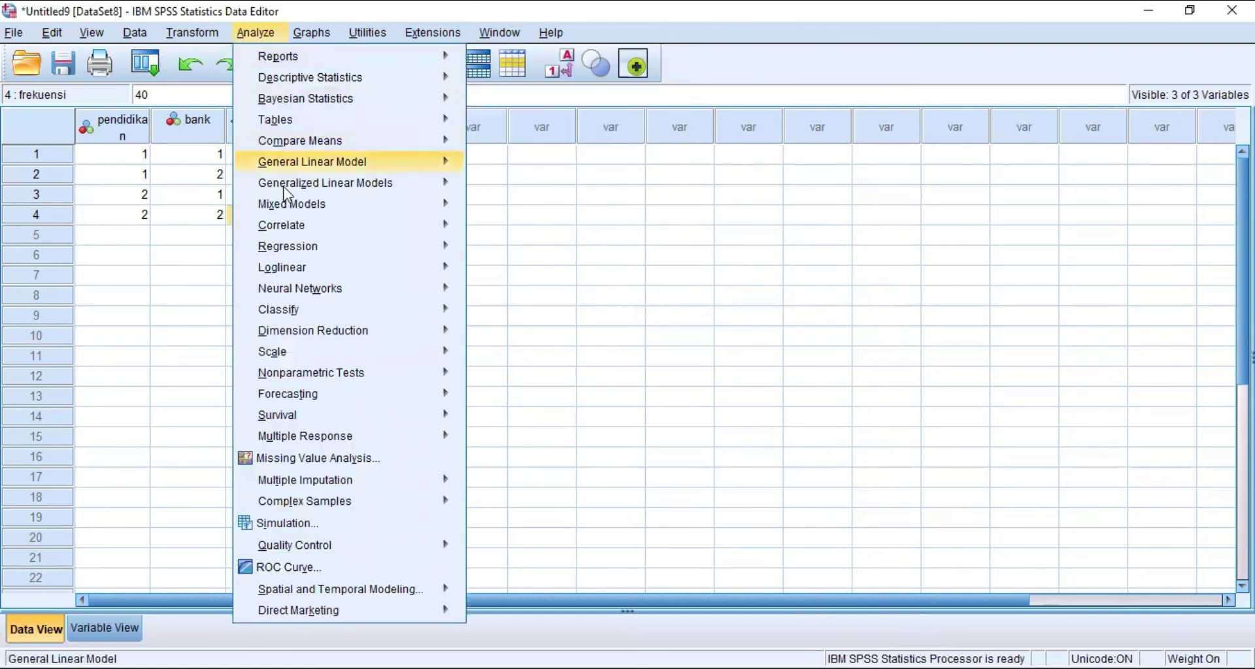
pyautogui.moveTo(334, 78)
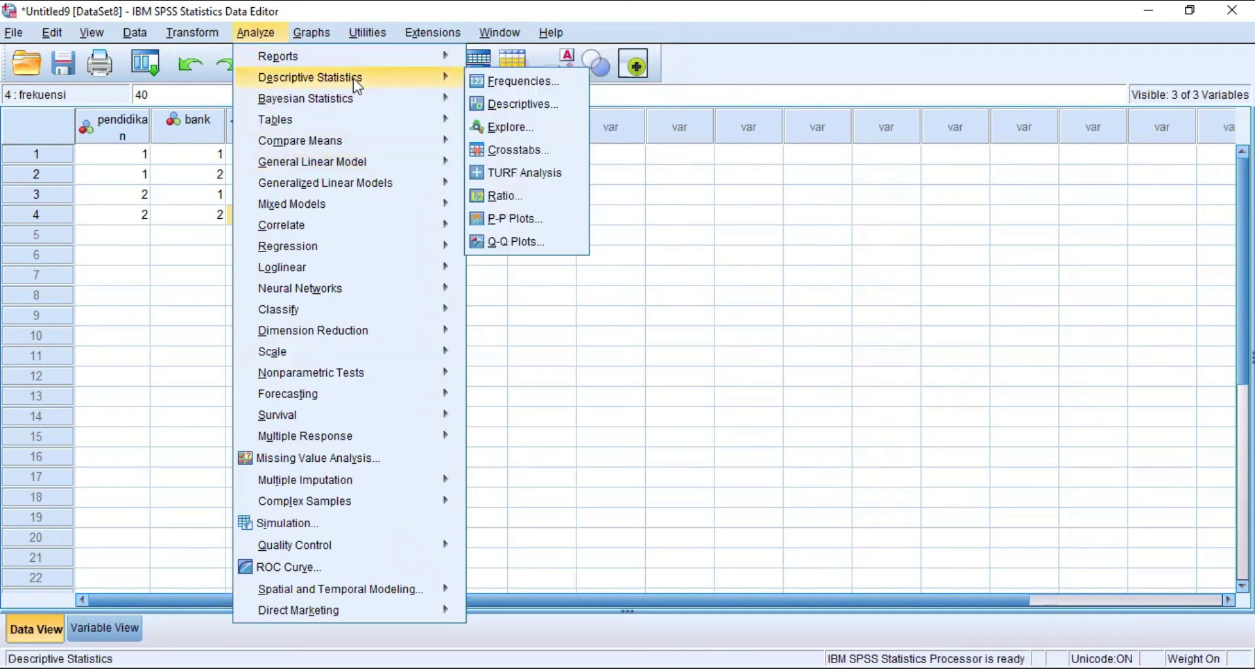
pyautogui.click(531, 155)
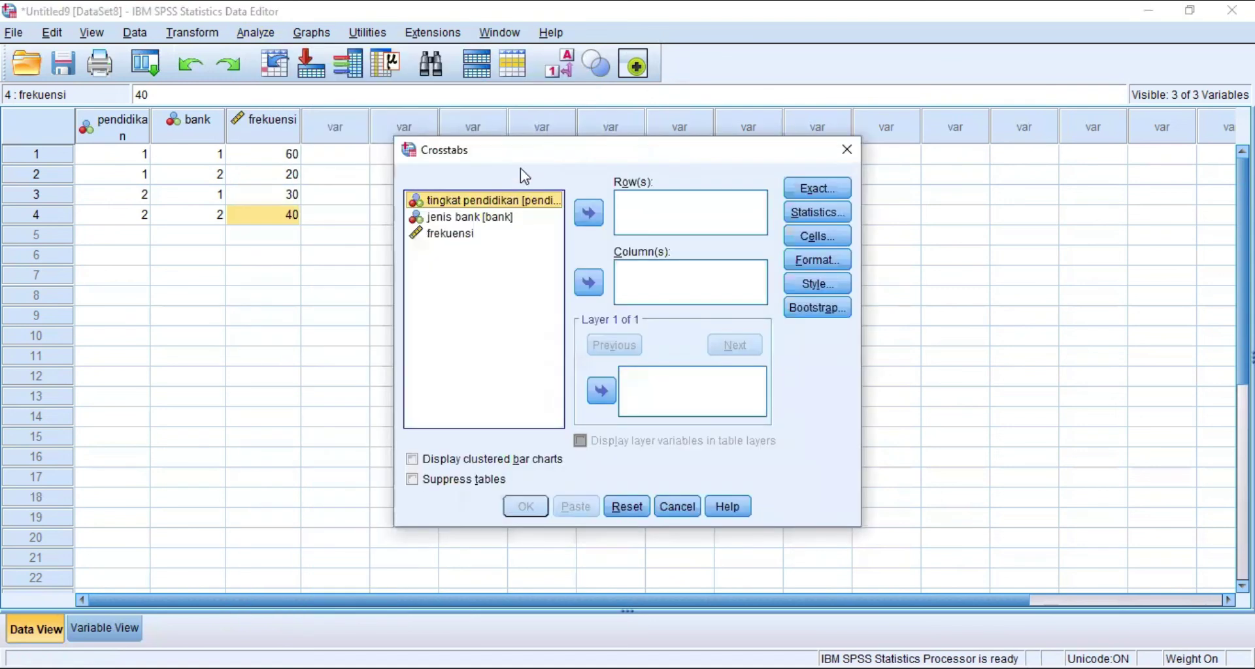
pyautogui.click(578, 215)
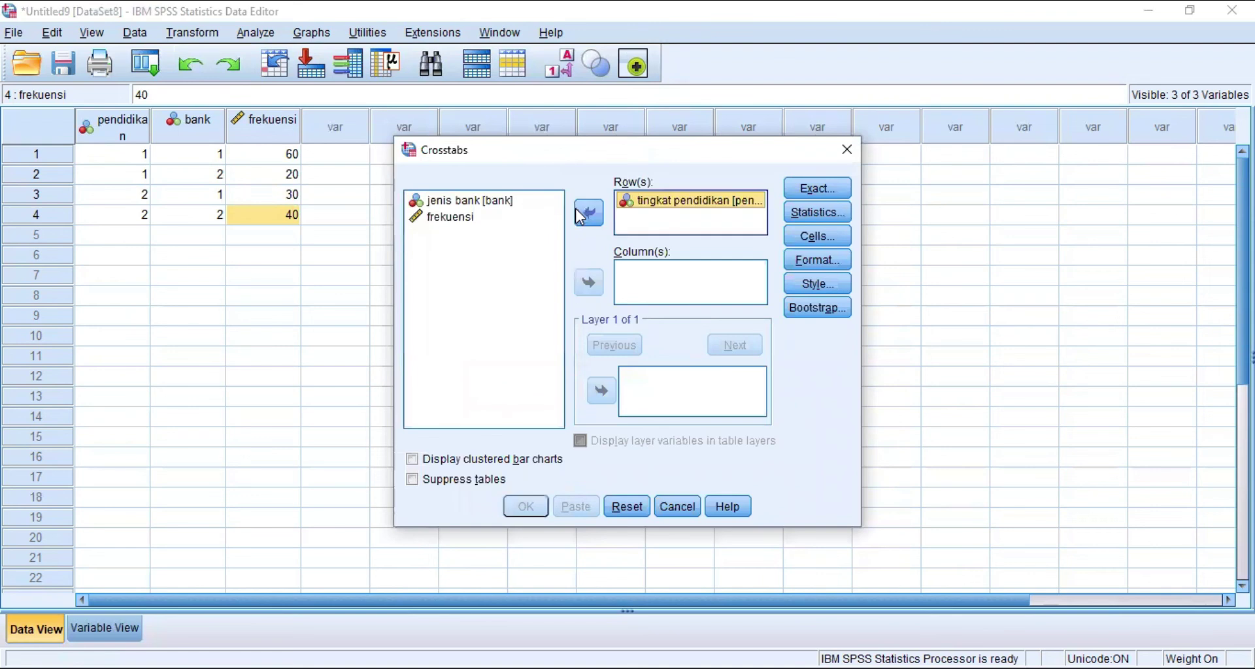
pyautogui.click(498, 203)
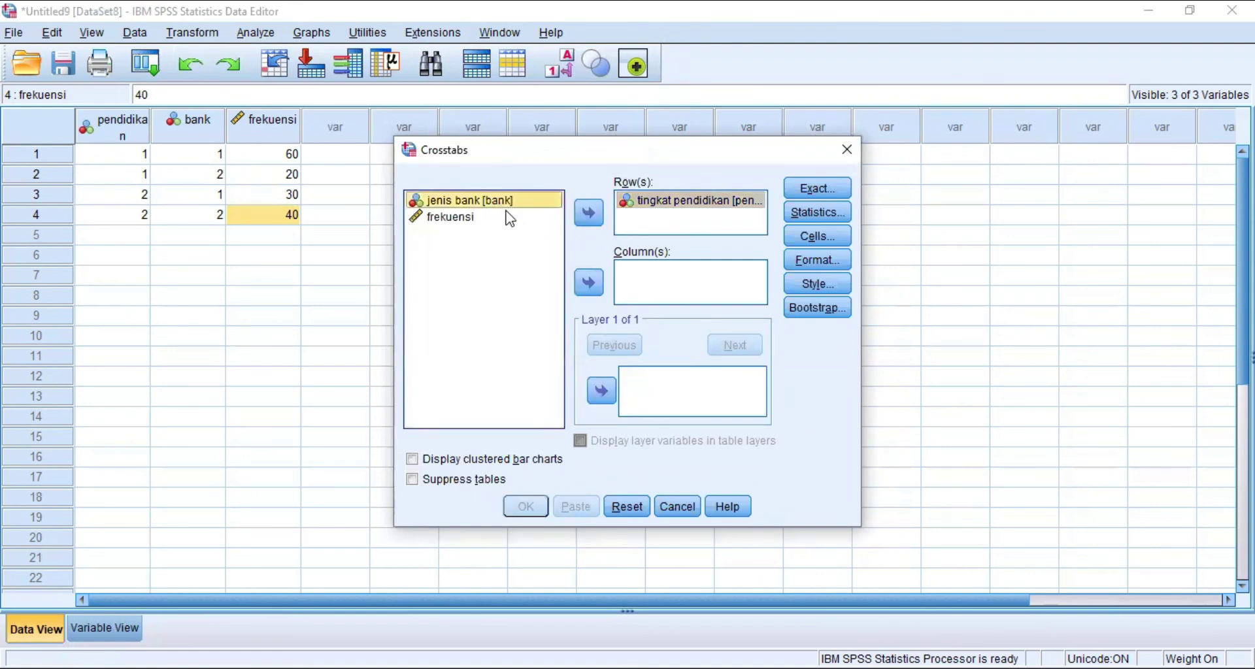
pyautogui.click(590, 283)
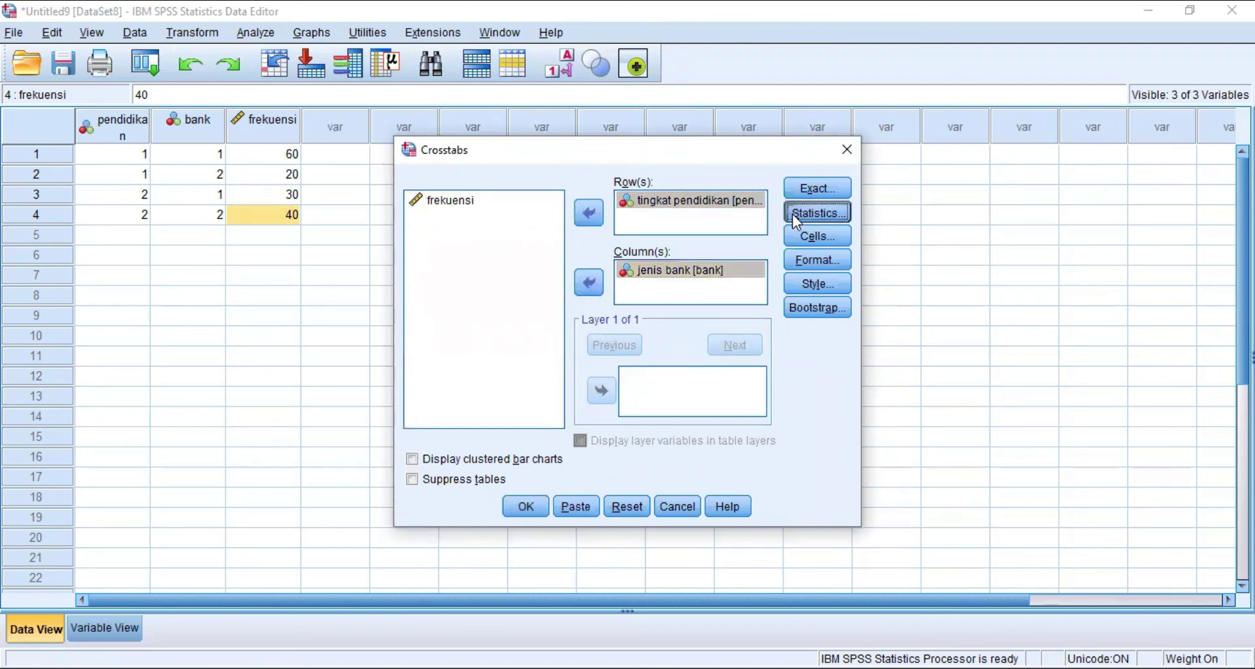
# Step: Include the Chi-square statistic in the crosstab and run the analysis
pyautogui.click(794, 212)
pyautogui.click(558, 217)
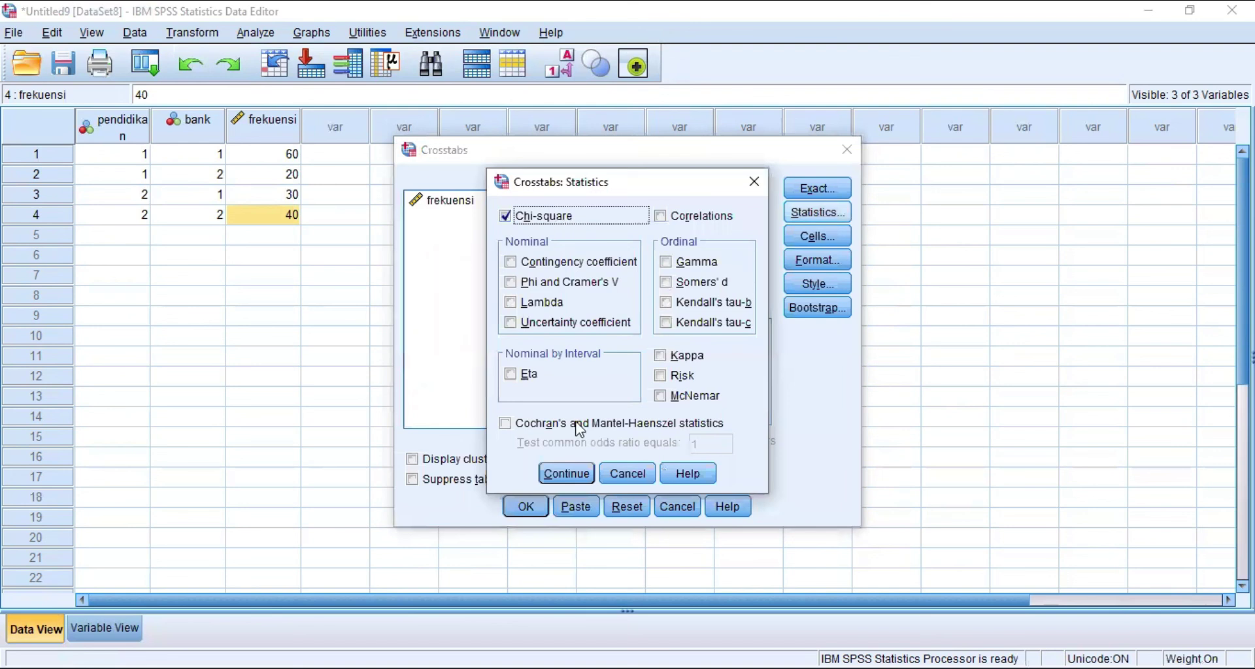
pyautogui.click(567, 475)
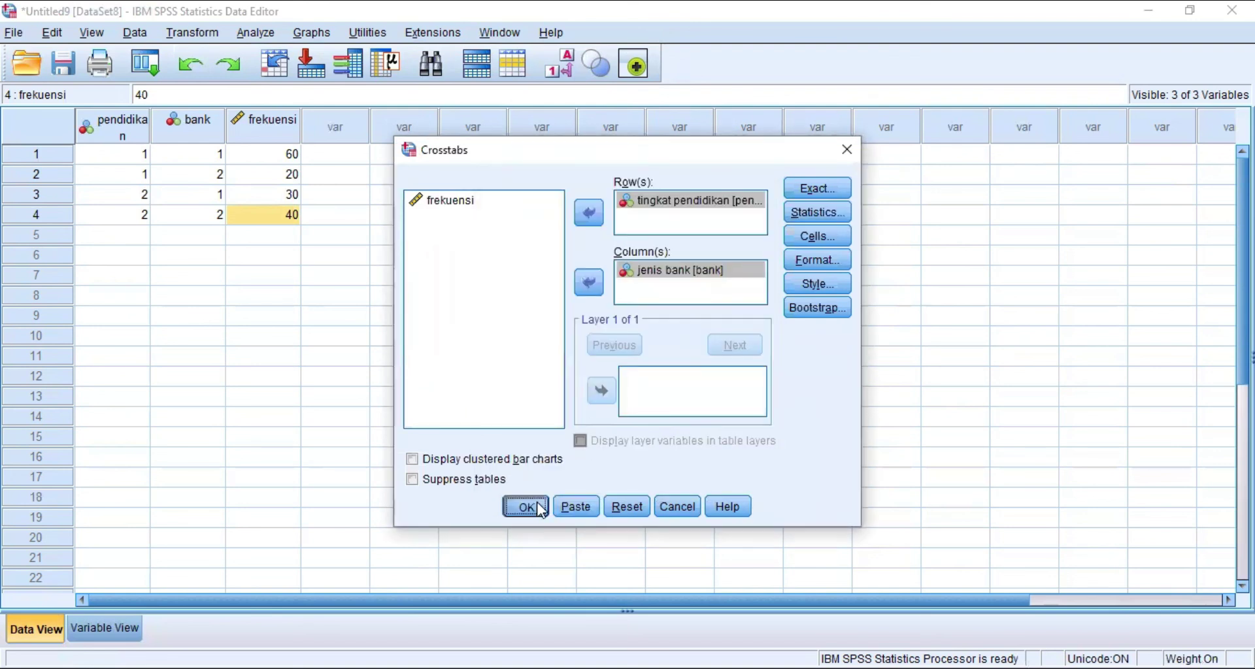
pyautogui.click(540, 509)
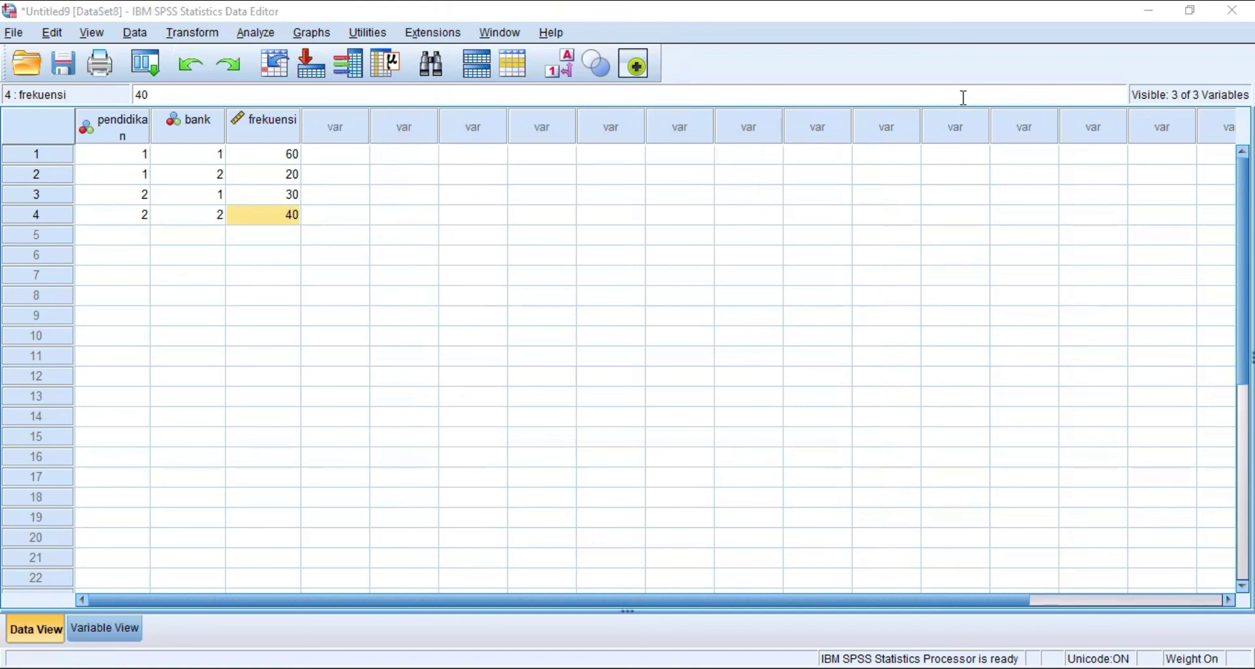